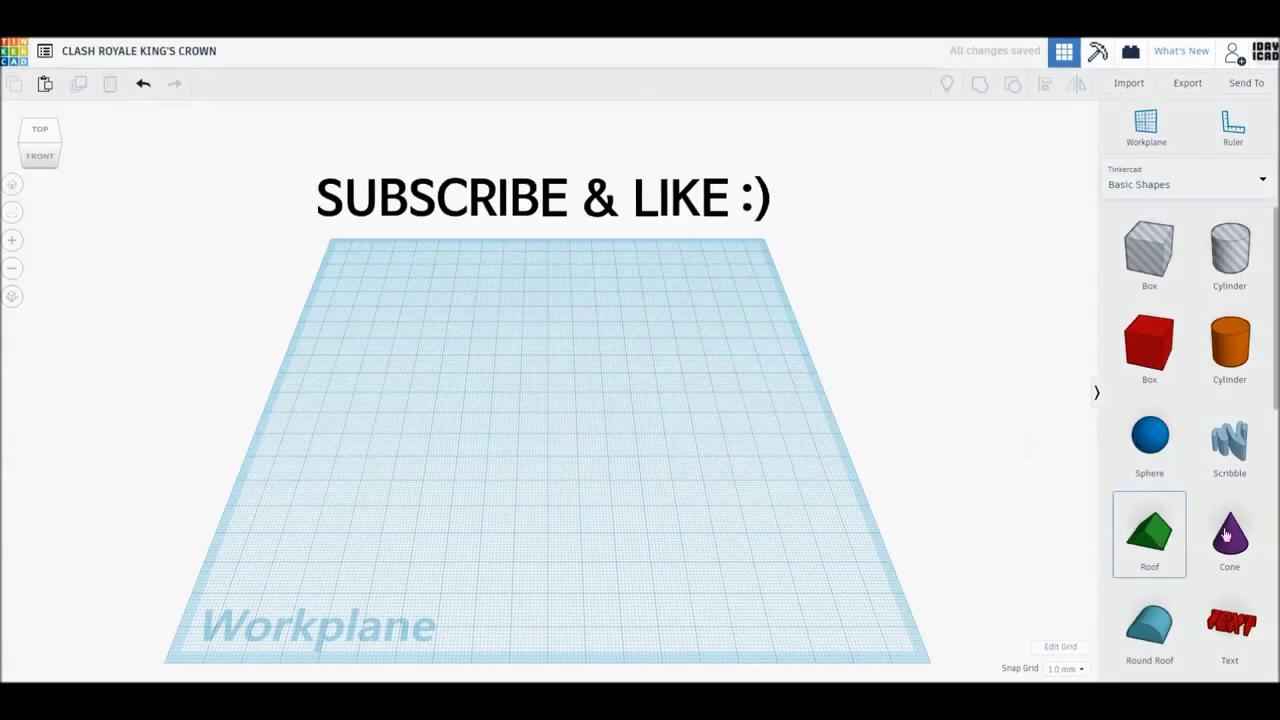
Add a cone, flip it upside down, and set Top Radius 9 with 64 sides.
{"action": "left_click", "coordinate": [580, 422]}
{"action": "key", "text": "m"}
{"action": "left_click", "coordinate": [629, 428]}
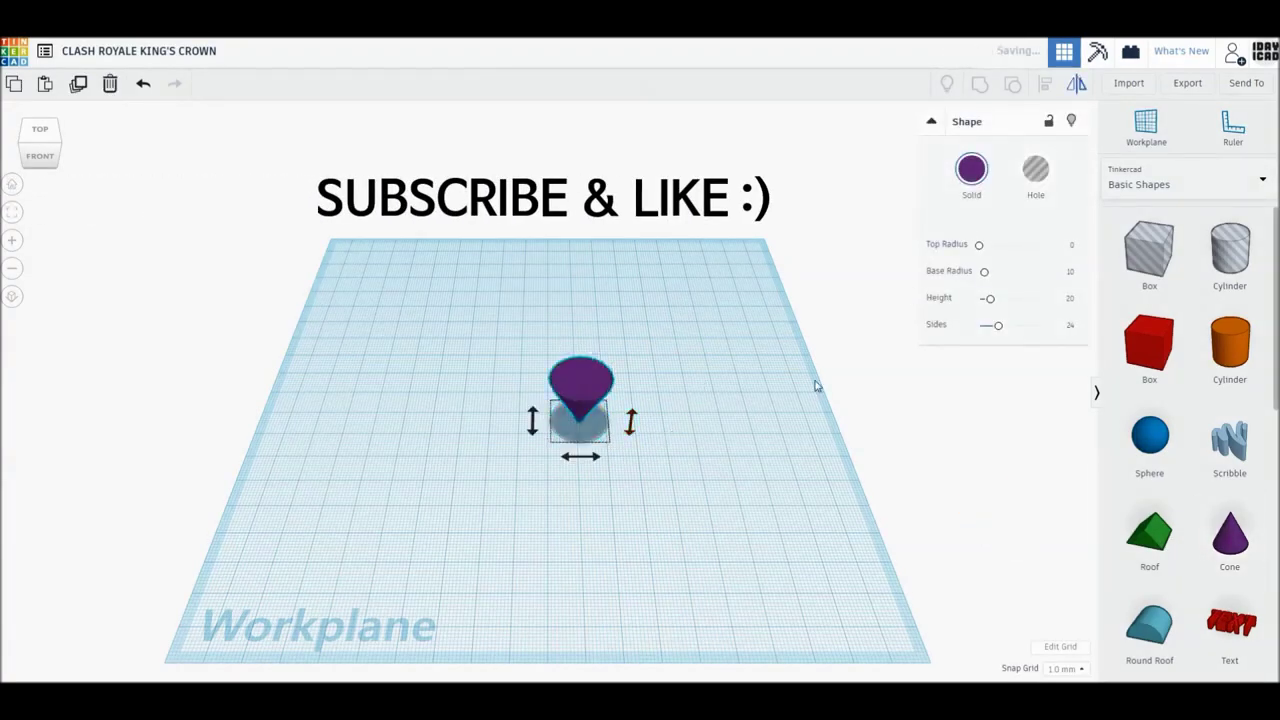
{"action": "left_click", "coordinate": [1071, 245]}
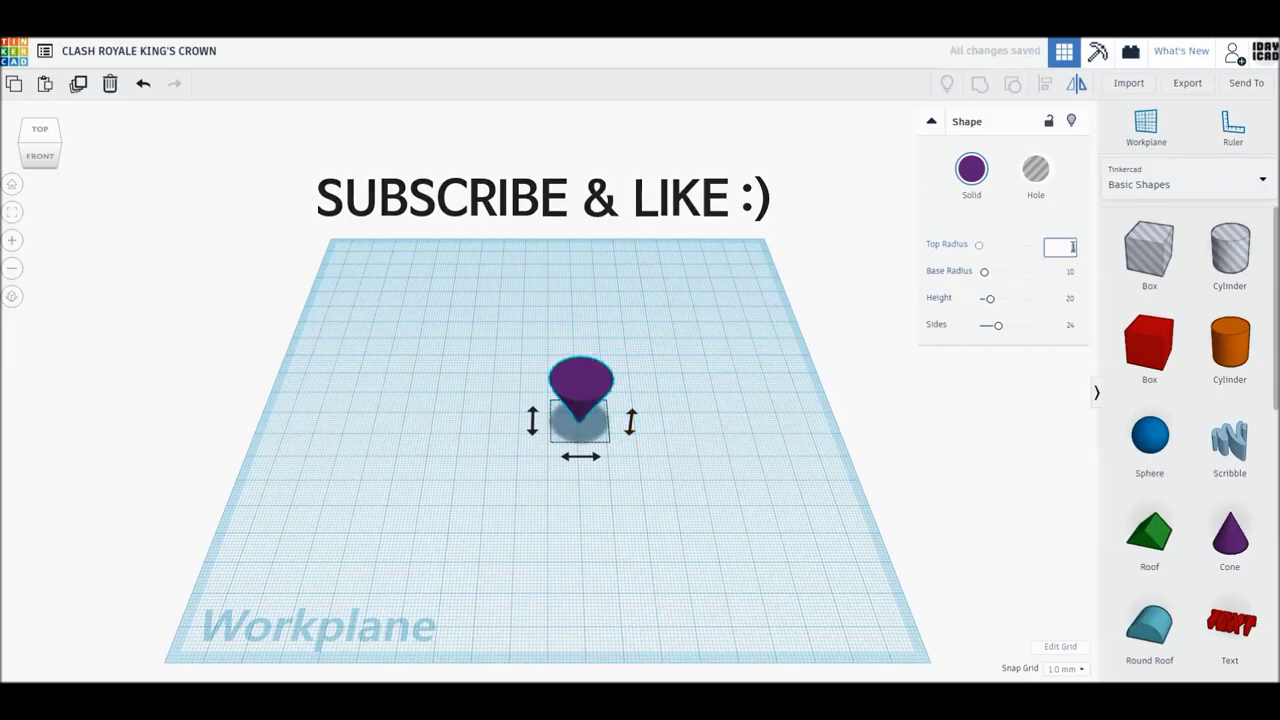
{"action": "key", "text": "Return"}
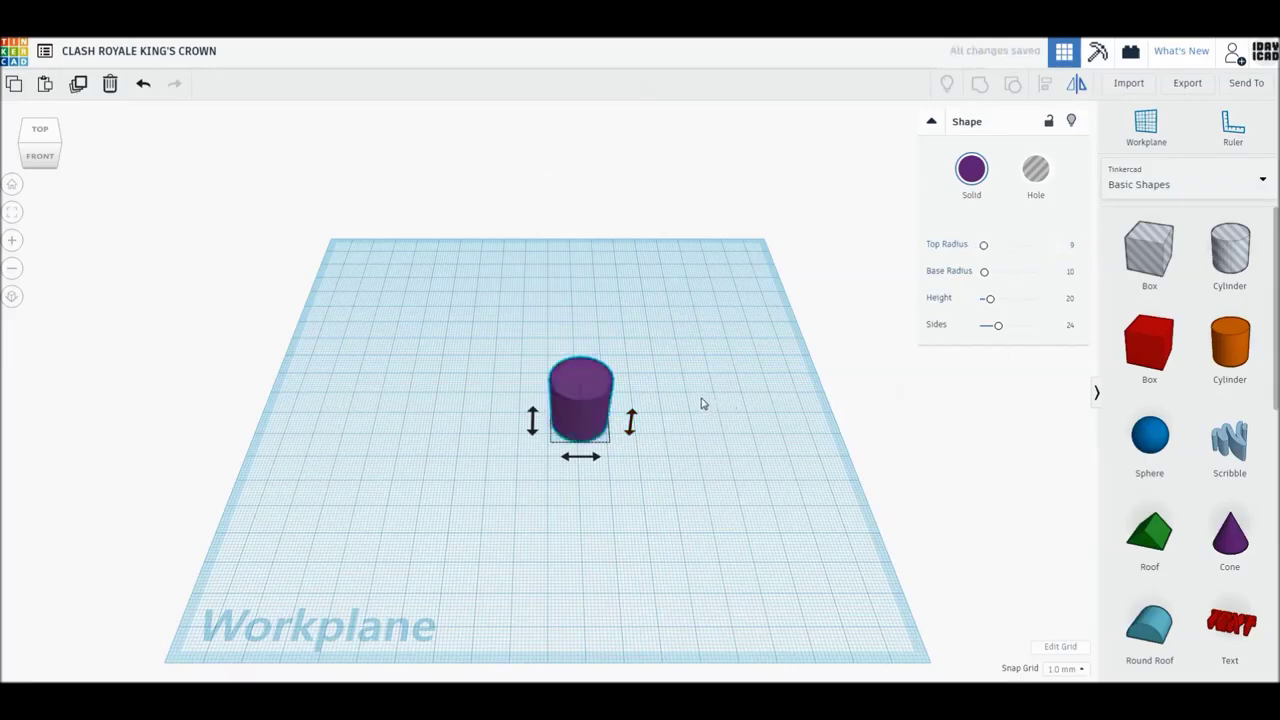
{"action": "left_click_drag", "start_coordinate": [1000, 330], "coordinate": [1060, 331]}
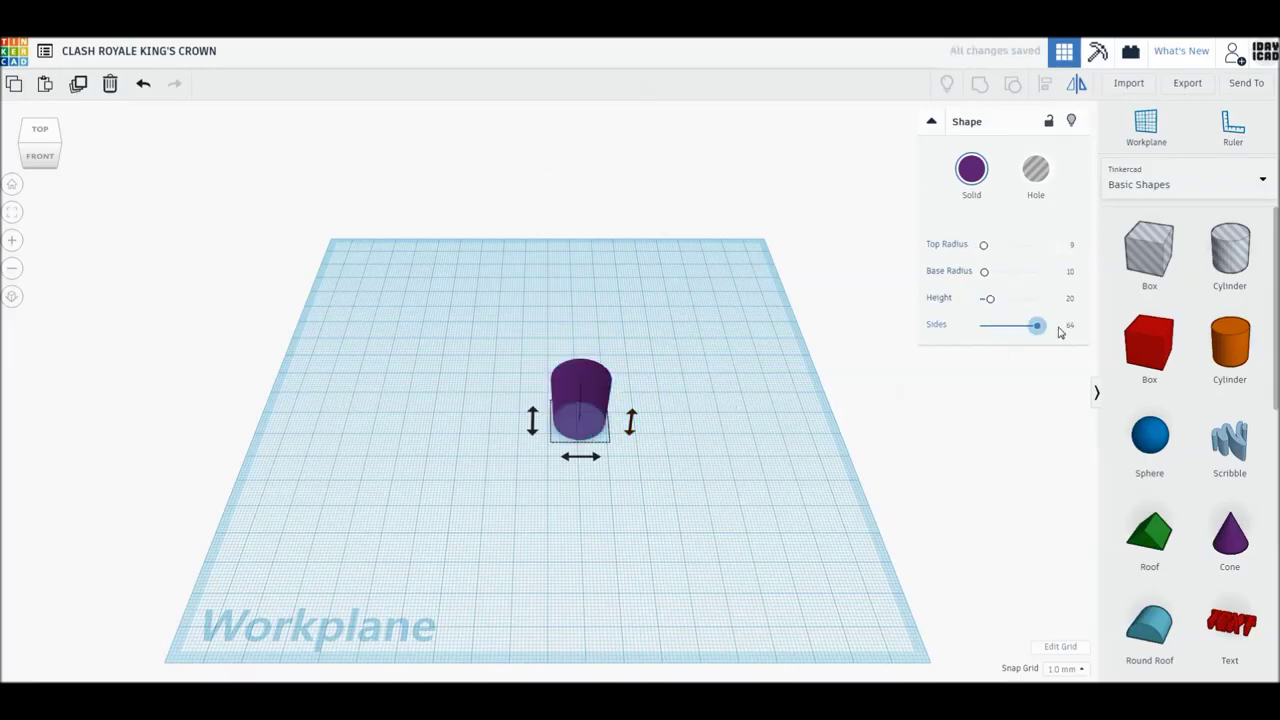
Resize the inverted cone into a cylinder 40 mm tall.
{"action": "left_click", "coordinate": [579, 389]}
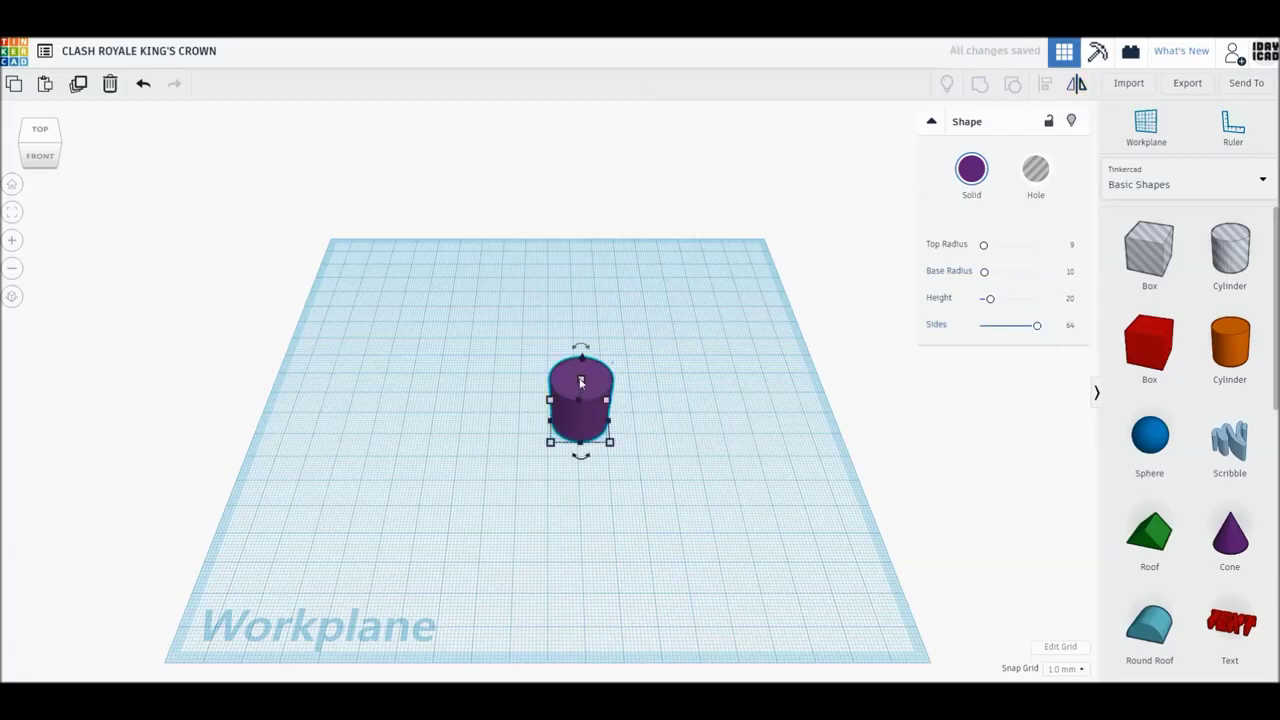
{"action": "left_click_drag", "start_coordinate": [609, 441], "coordinate": [622, 451]}
{"action": "left_click", "coordinate": [648, 392]}
{"action": "type", "text": "40"}
{"action": "key", "text": "Return"}
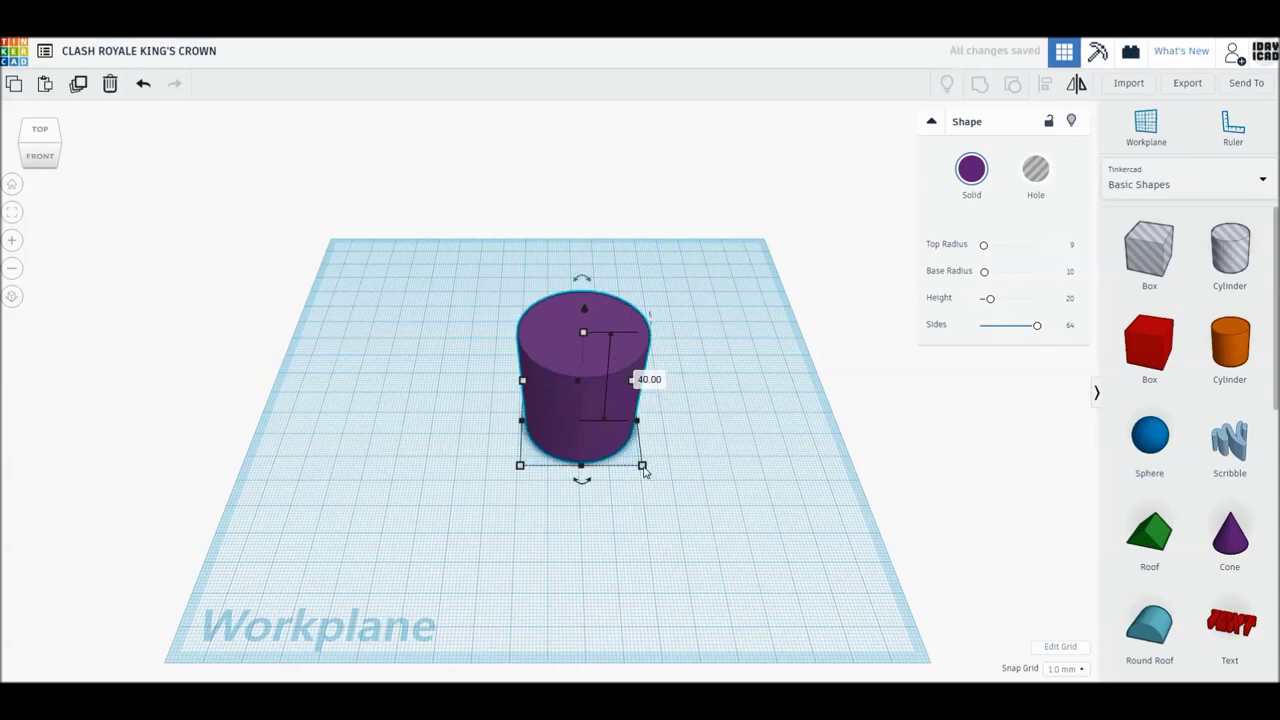
Set the cylinder's width and length to 160 and reposition it on the workplane.
{"action": "key", "text": "Tab"}
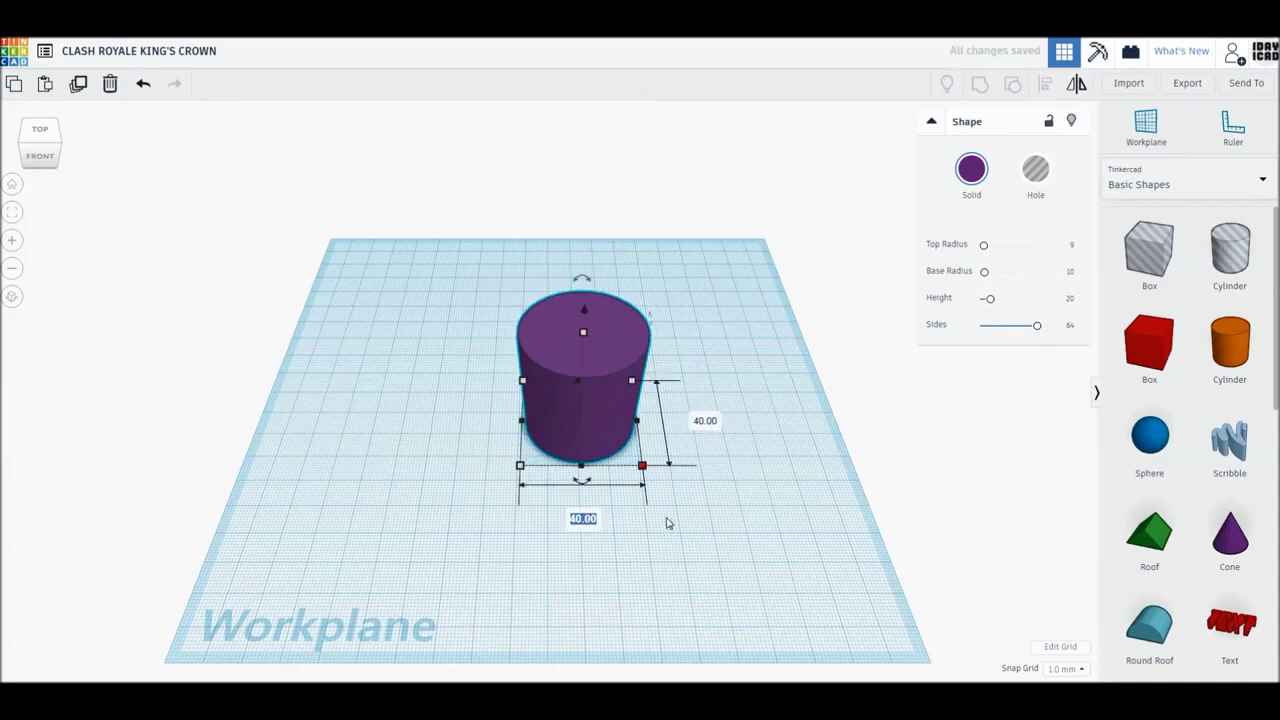
{"action": "type", "text": "160"}
{"action": "key", "text": "Return"}
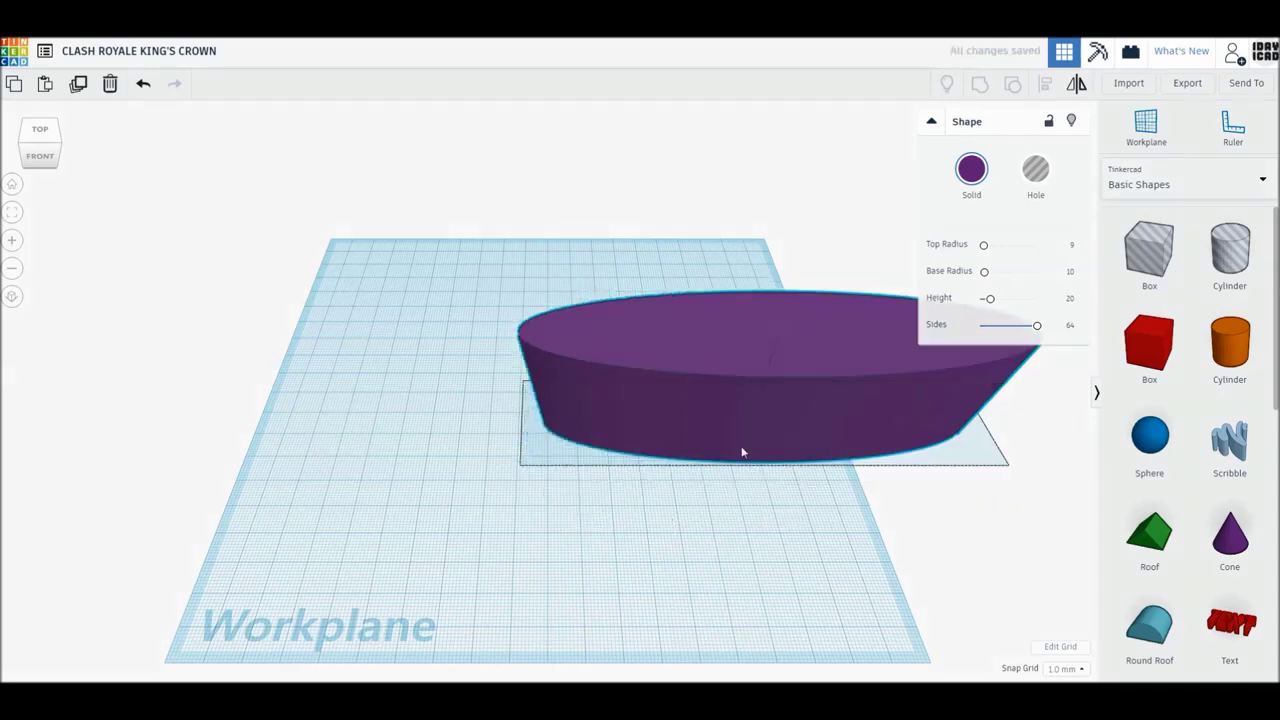
{"action": "left_click_drag", "start_coordinate": [743, 449], "coordinate": [705, 430]}
{"action": "mouse_move", "coordinate": [858, 578]}
{"action": "left_click", "coordinate": [866, 395]}
{"action": "type", "text": "160"}
{"action": "key", "text": "Return"}
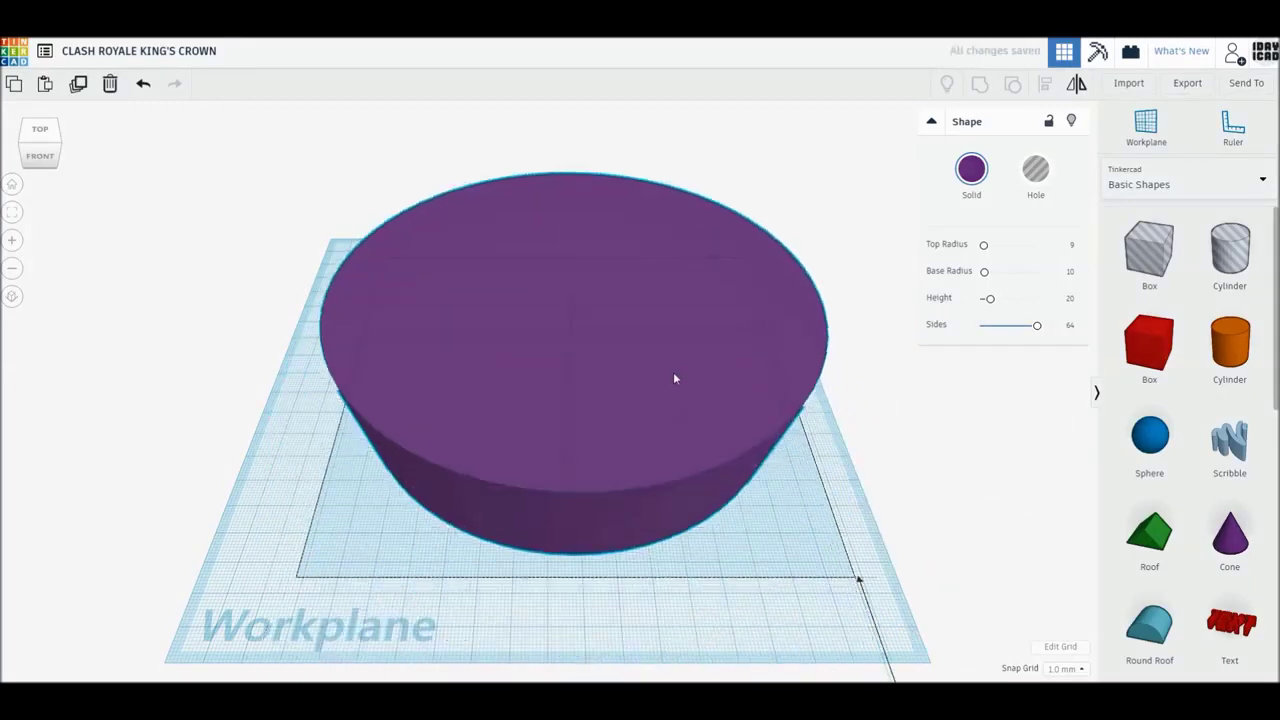
{"action": "left_click_drag", "start_coordinate": [667, 396], "coordinate": [648, 392]}
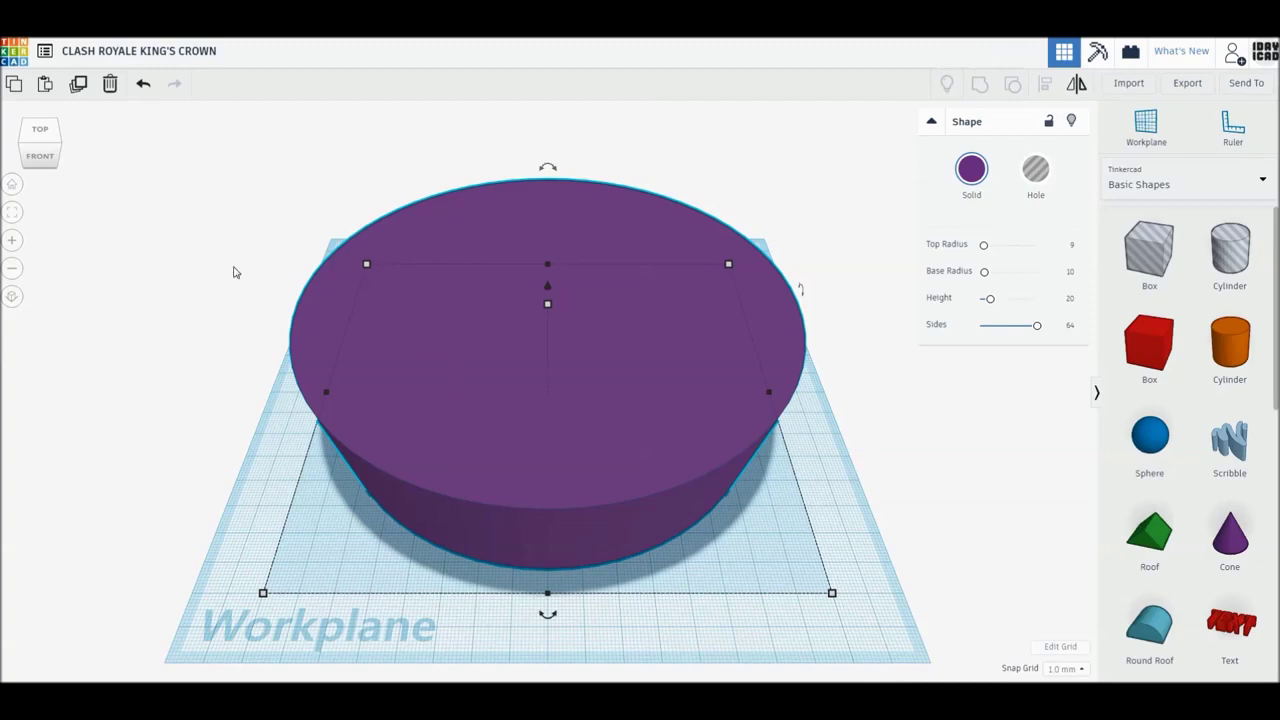
{"action": "right_click_drag", "start_coordinate": [344, 379], "coordinate": [387, 328]}
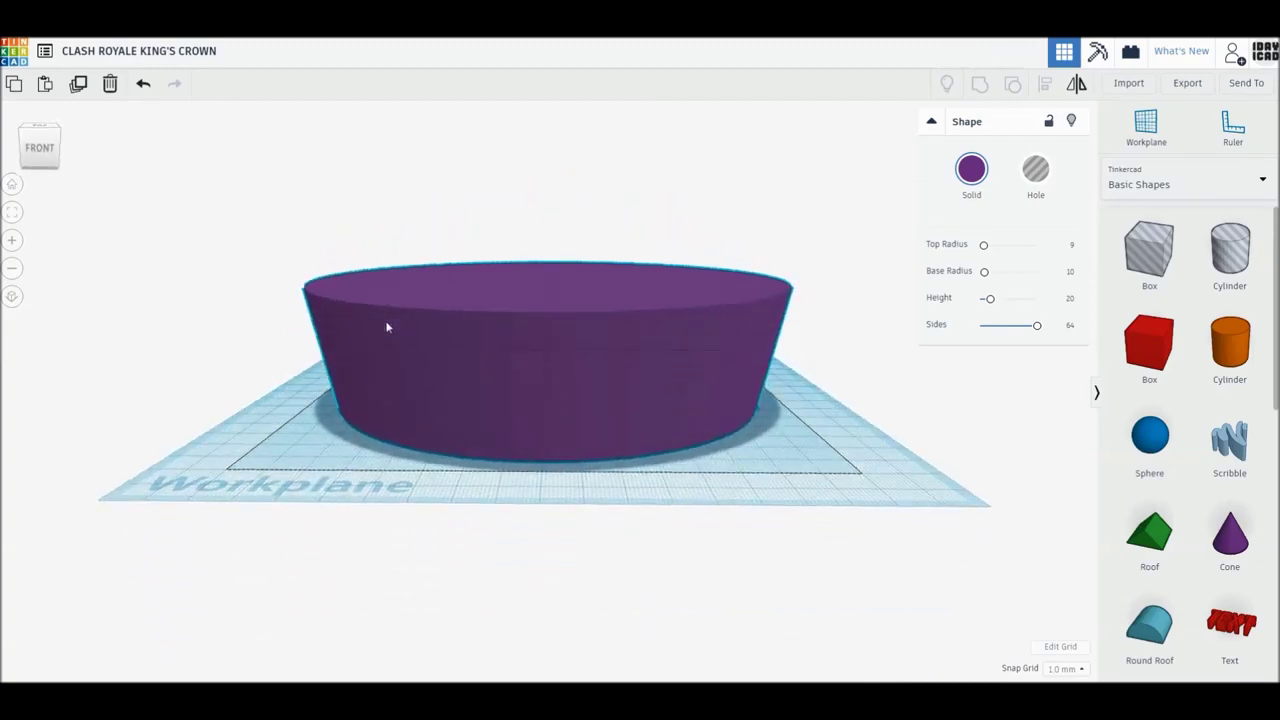
{"action": "left_click", "coordinate": [12, 184]}
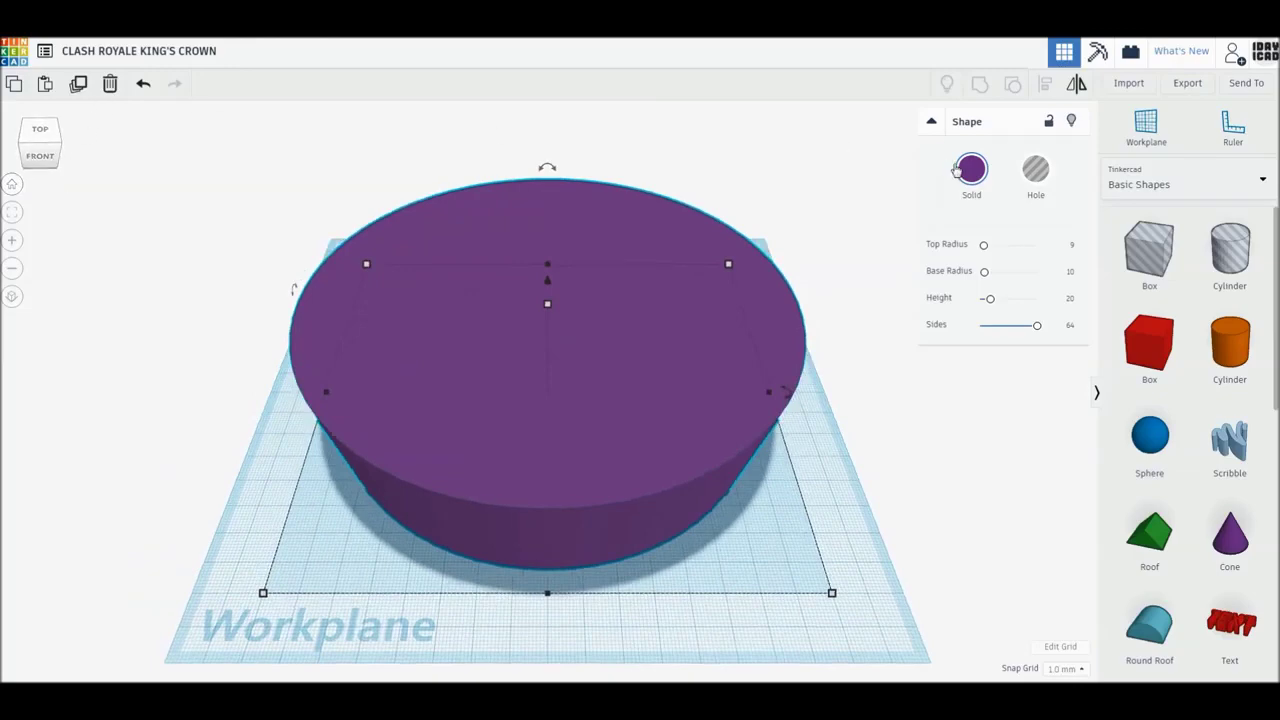
Colour the tapered base red and set its width and depth to 150 each.
{"action": "left_click", "coordinate": [953, 168]}
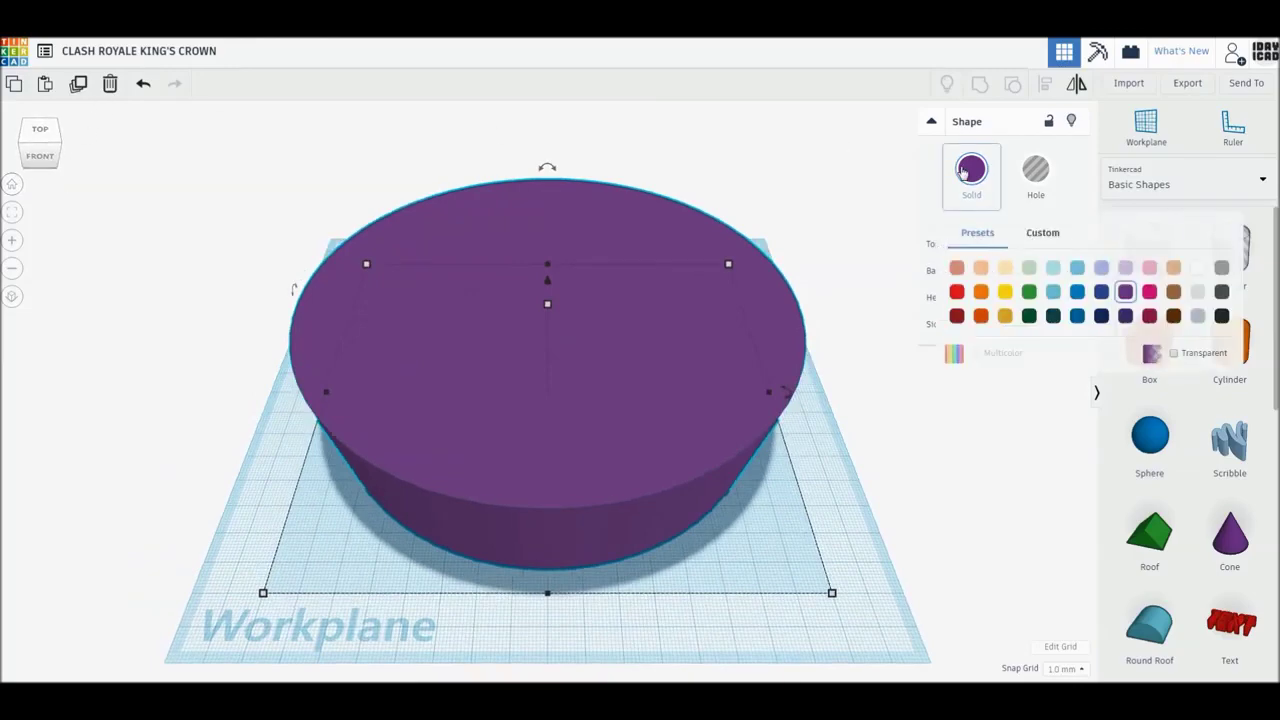
{"action": "left_click", "coordinate": [959, 299]}
{"action": "left_click_drag", "start_coordinate": [833, 593], "coordinate": [817, 590]}
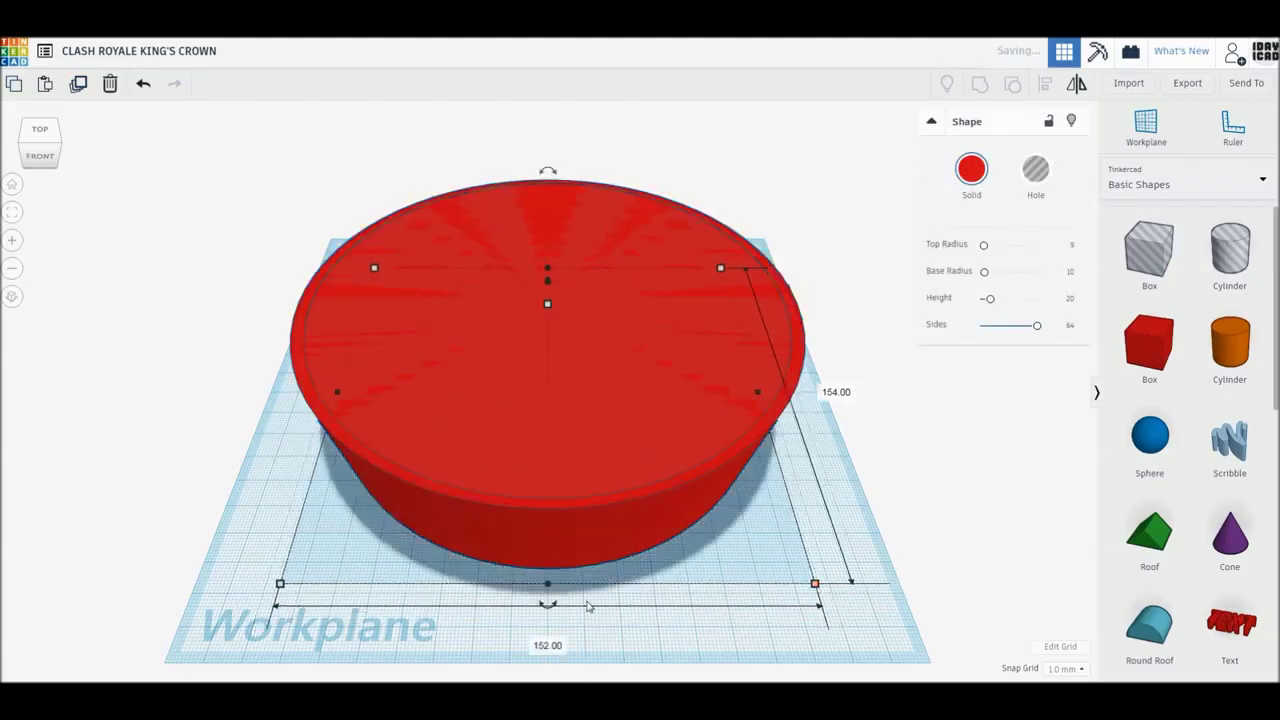
{"action": "left_click", "coordinate": [548, 645]}
{"action": "type", "text": "150"}
{"action": "key", "text": "Return"}
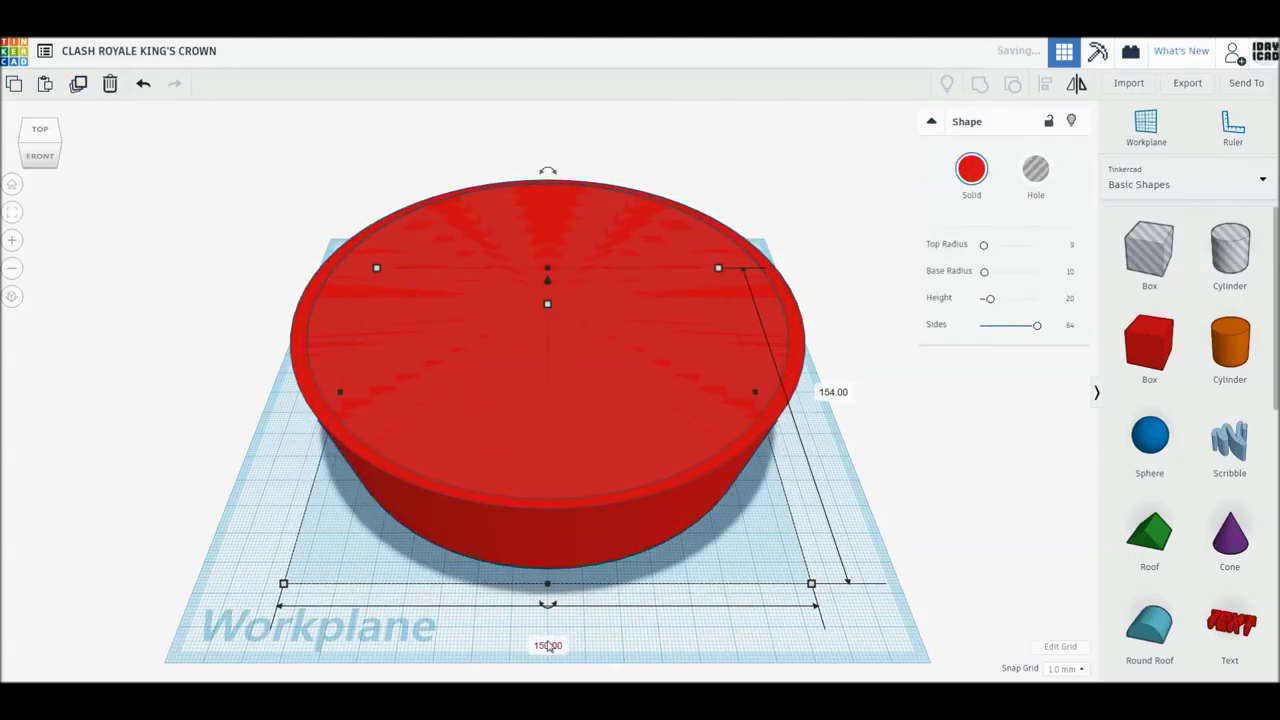
{"action": "left_click", "coordinate": [834, 392]}
{"action": "type", "text": "1"}
{"action": "key", "text": "Return"}
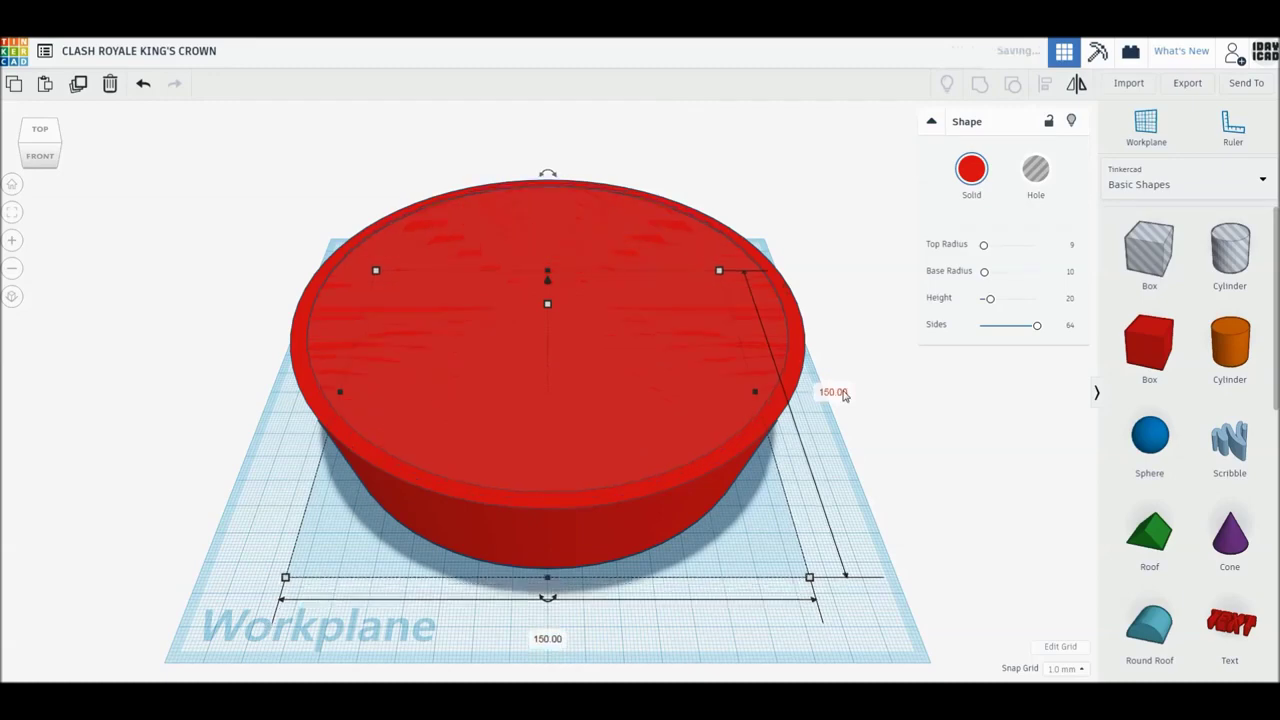
Raise the copied cylinder's height to 80 and colour it gold.
{"action": "mouse_move", "coordinate": [547, 304]}
{"action": "left_click", "coordinate": [615, 350]}
{"action": "type", "text": "80"}
{"action": "key", "text": "Return"}
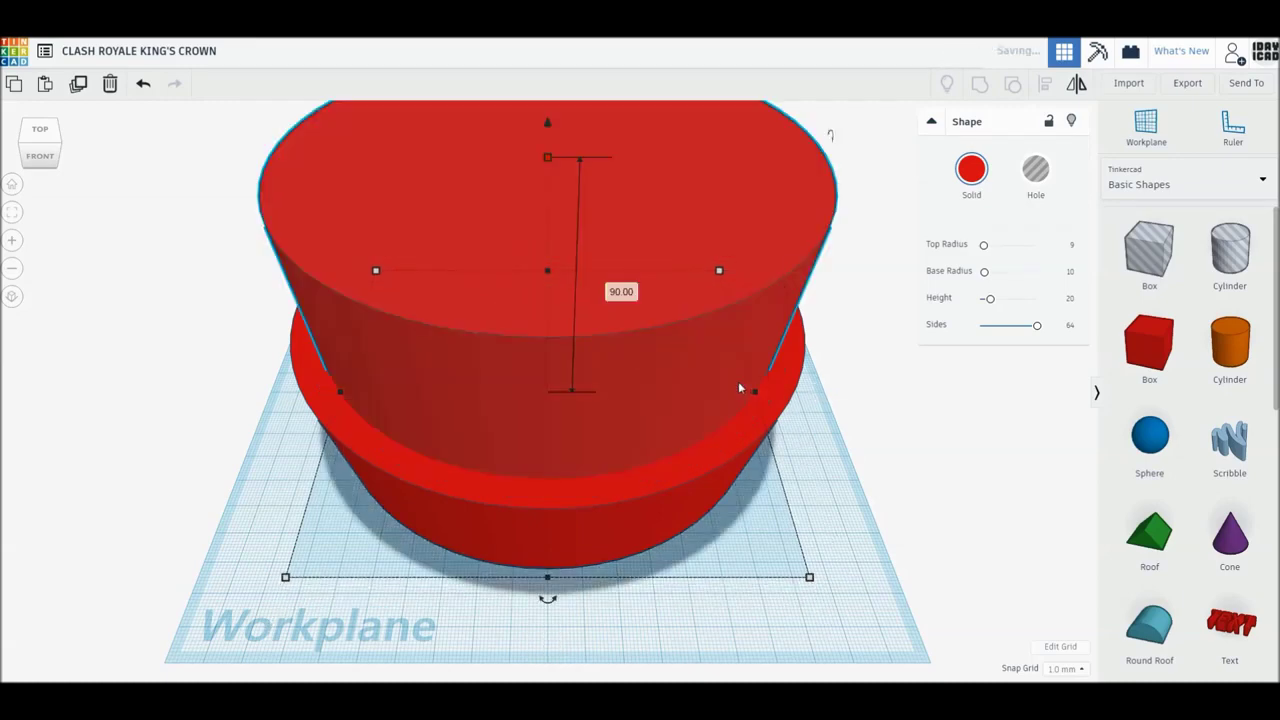
{"action": "left_click", "coordinate": [971, 169]}
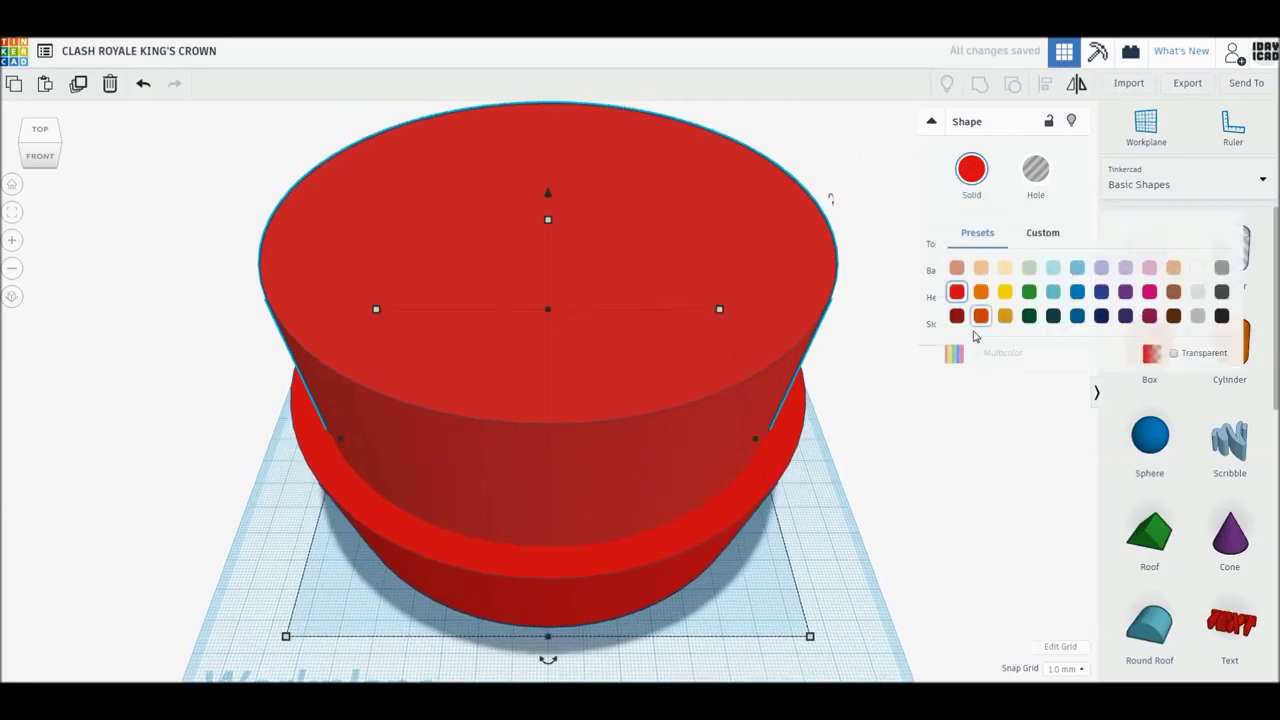
{"action": "left_click", "coordinate": [980, 316]}
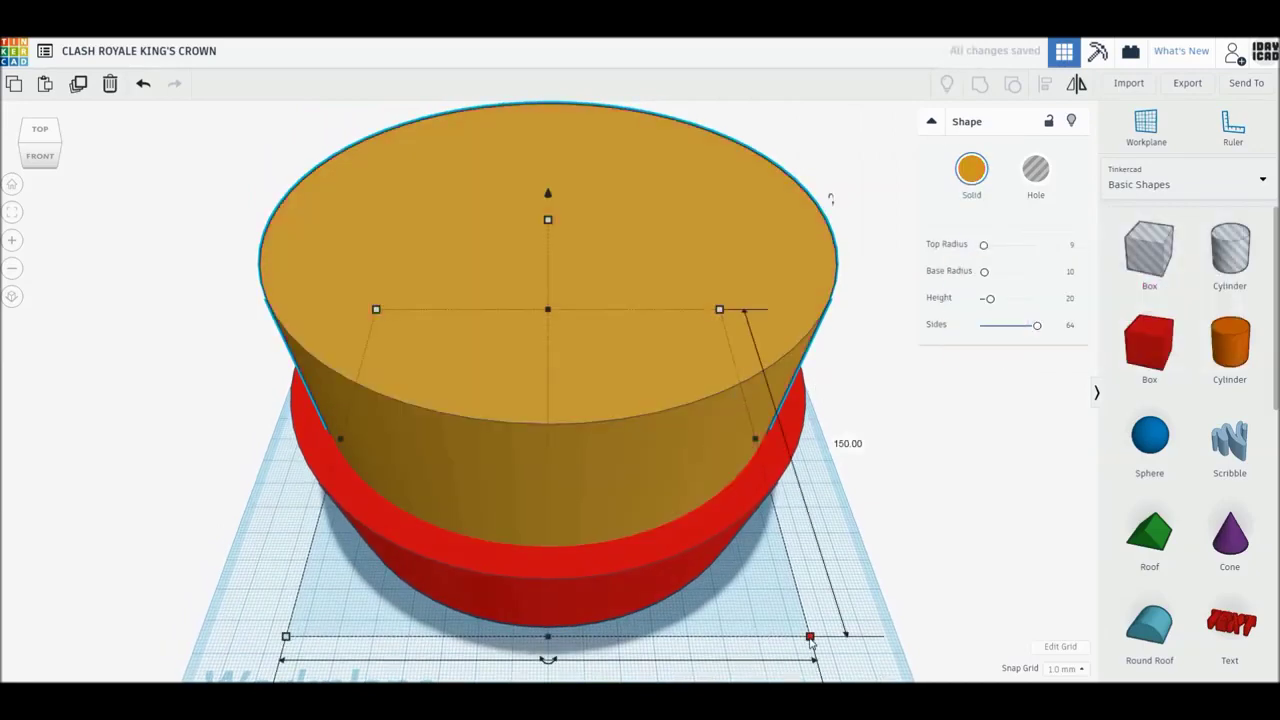
Set the gold cylinder's depth and width to 156, then reselect it.
{"action": "scroll", "coordinate": [677, 490], "scroll_direction": "down", "scroll_amount": 3}
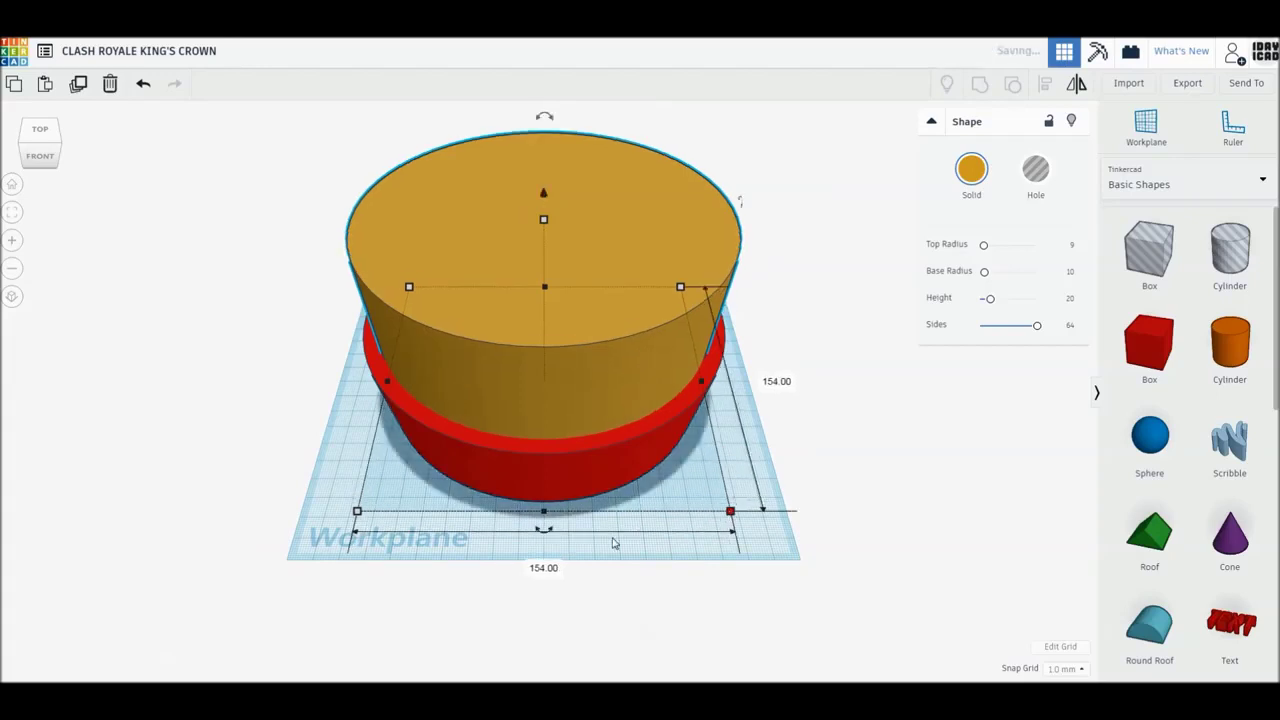
{"action": "key", "text": "Return"}
{"action": "left_click", "coordinate": [544, 568]}
{"action": "type", "text": "156"}
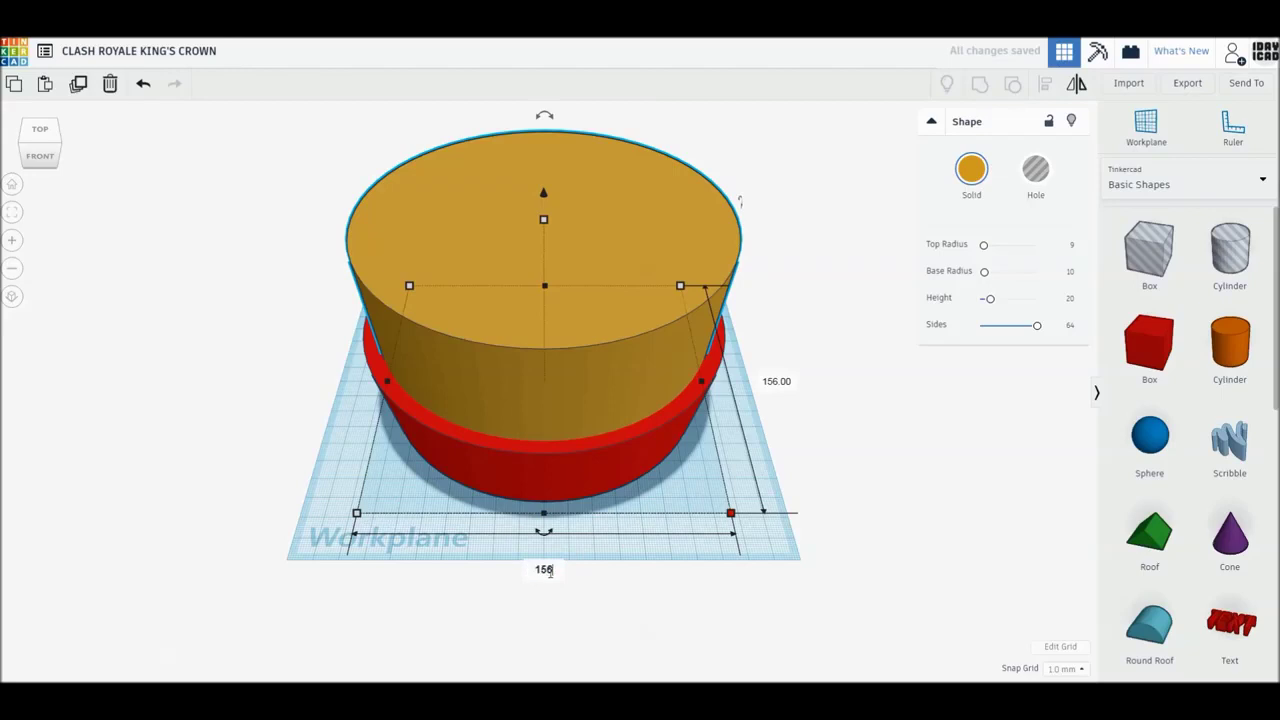
{"action": "key", "text": "Return"}
{"action": "left_click", "coordinate": [610, 568]}
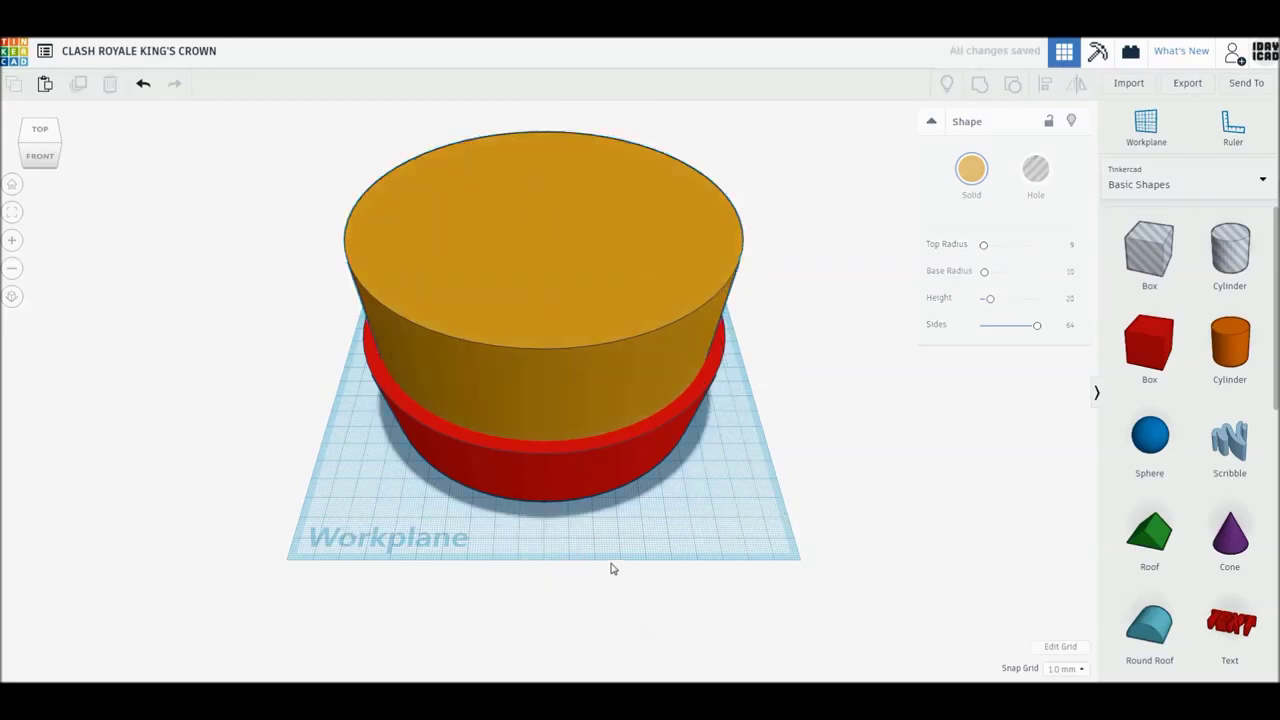
{"action": "left_click", "coordinate": [513, 320]}
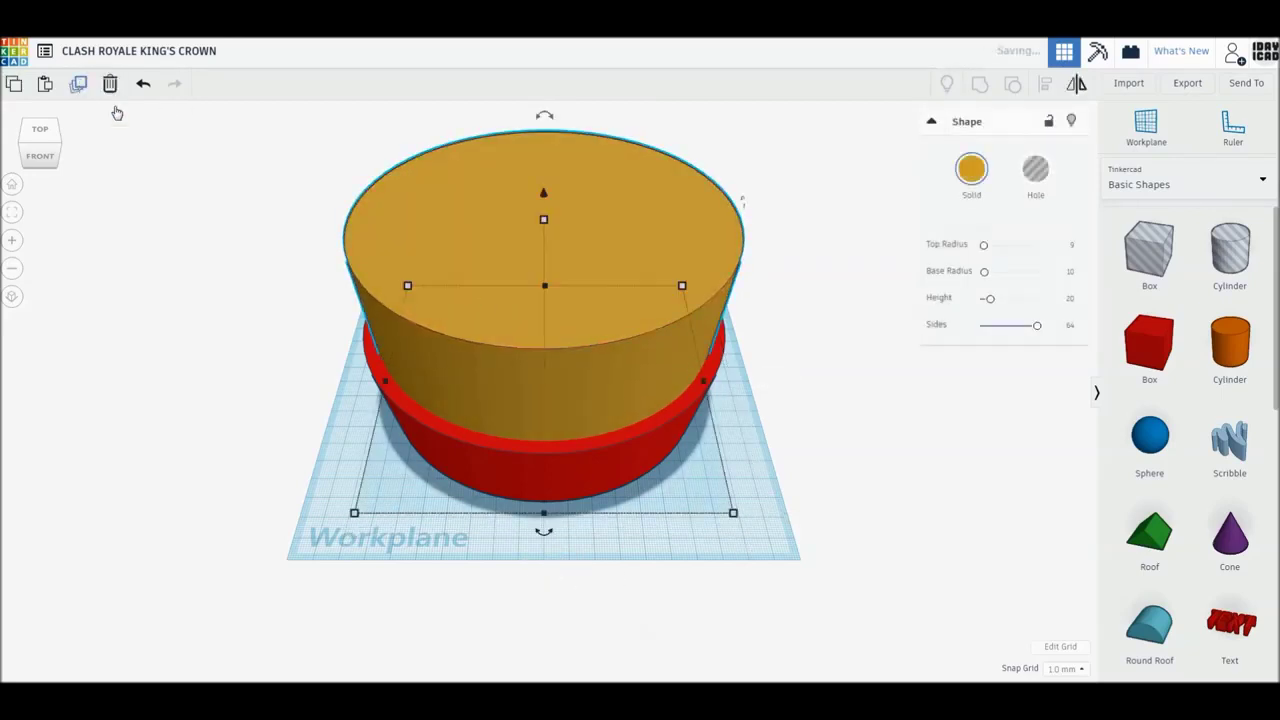
Shrink the gold cylinder to 140 by 140.
{"action": "mouse_move", "coordinate": [733, 513]}
{"action": "left_click_drag", "start_coordinate": [733, 514], "coordinate": [723, 503]}
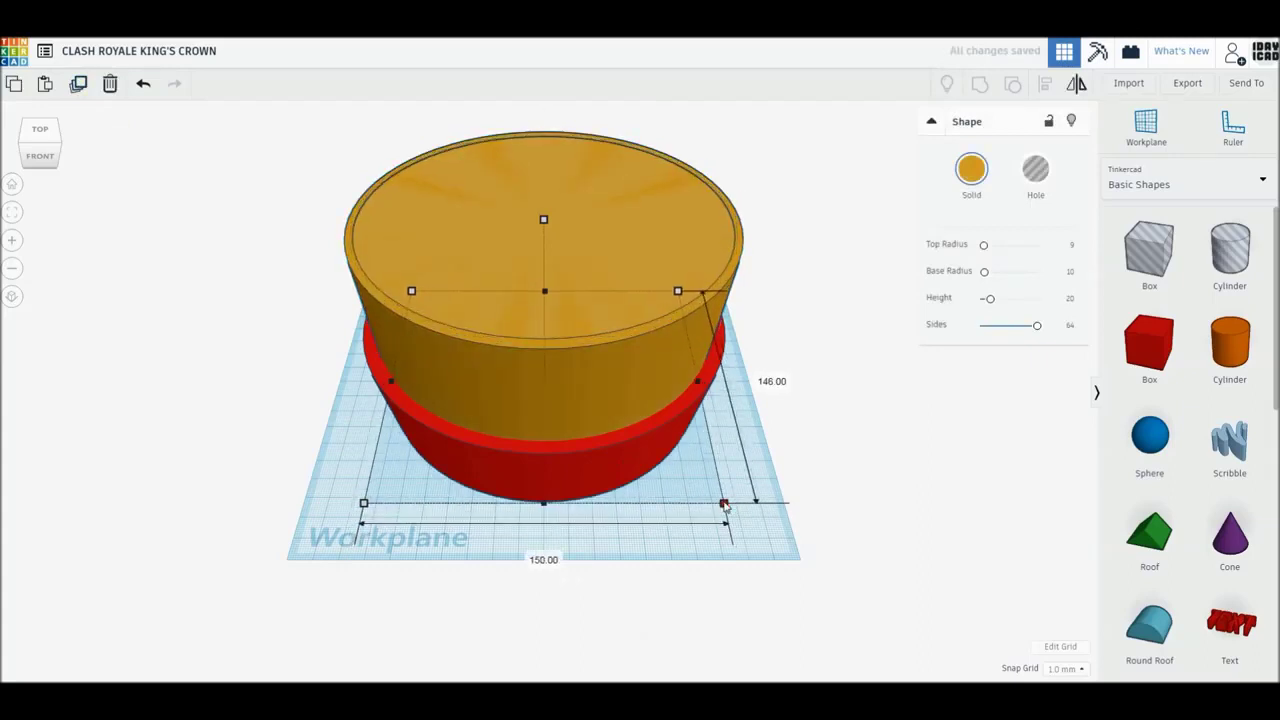
{"action": "left_click", "coordinate": [774, 384]}
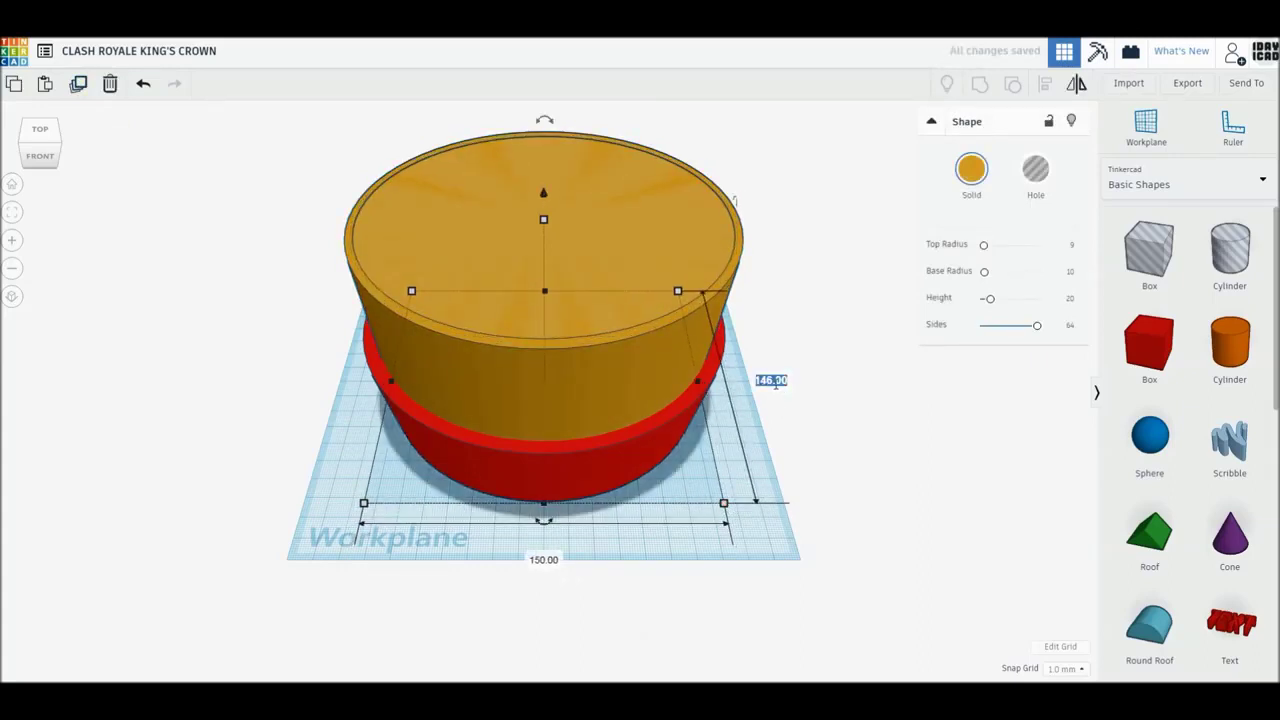
{"action": "type", "text": "1"}
{"action": "key", "text": "Return"}
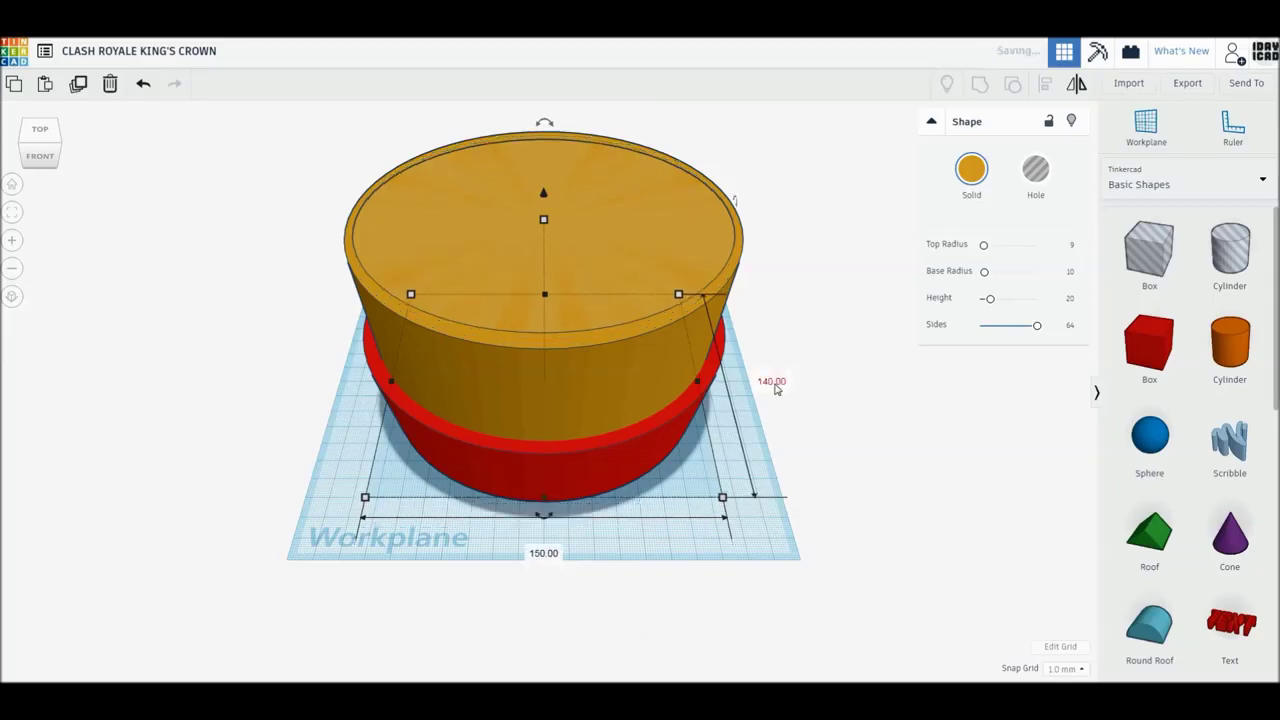
{"action": "left_click", "coordinate": [555, 562]}
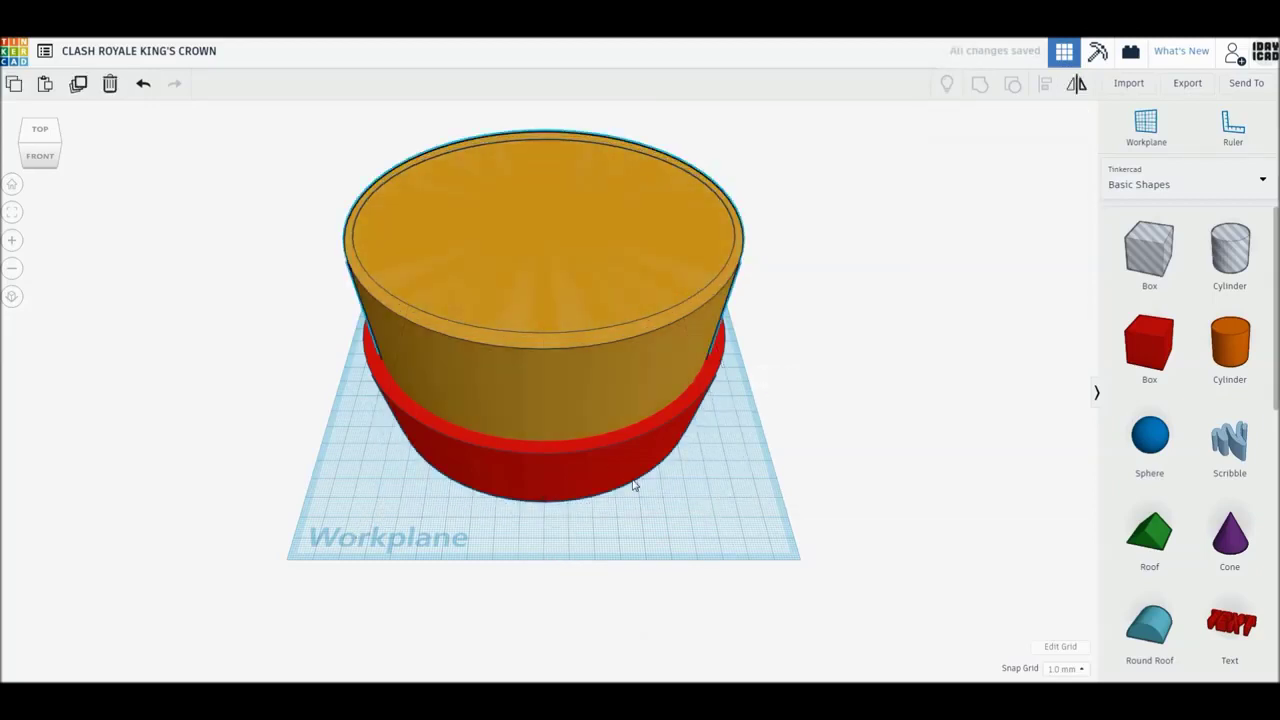
{"action": "left_click", "coordinate": [562, 265]}
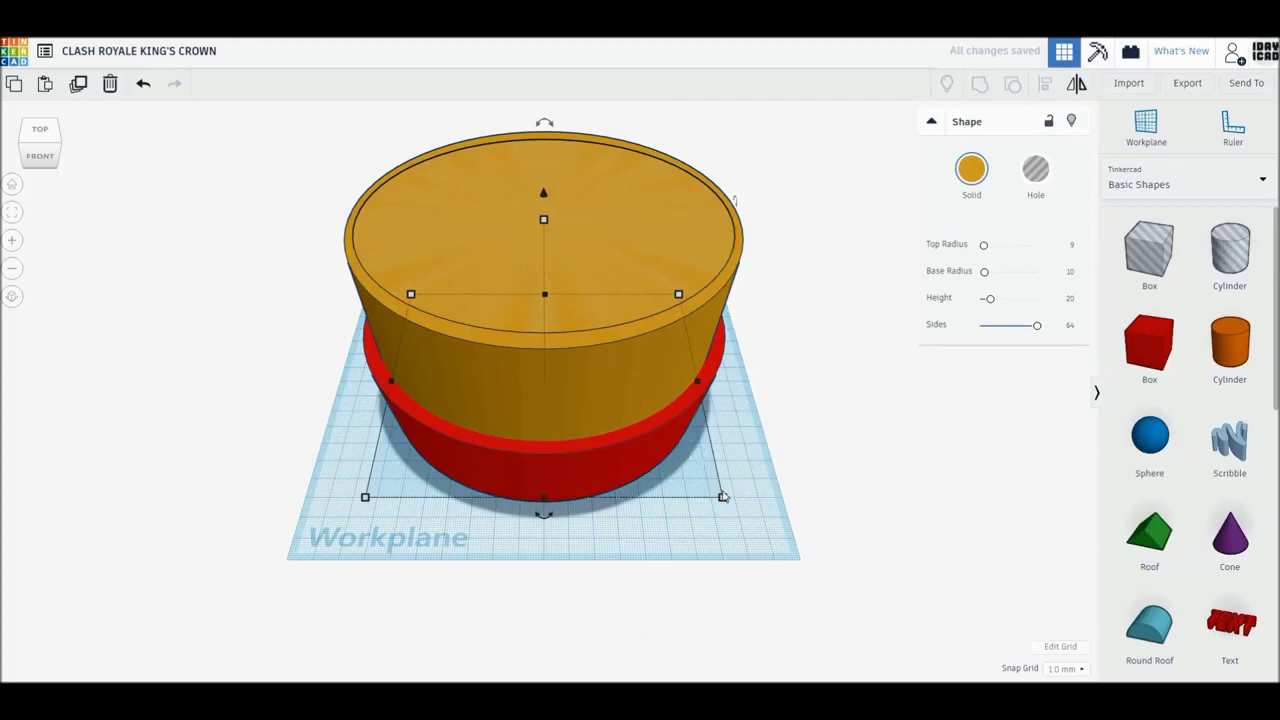
{"action": "mouse_move", "coordinate": [722, 497]}
{"action": "left_click", "coordinate": [543, 555]}
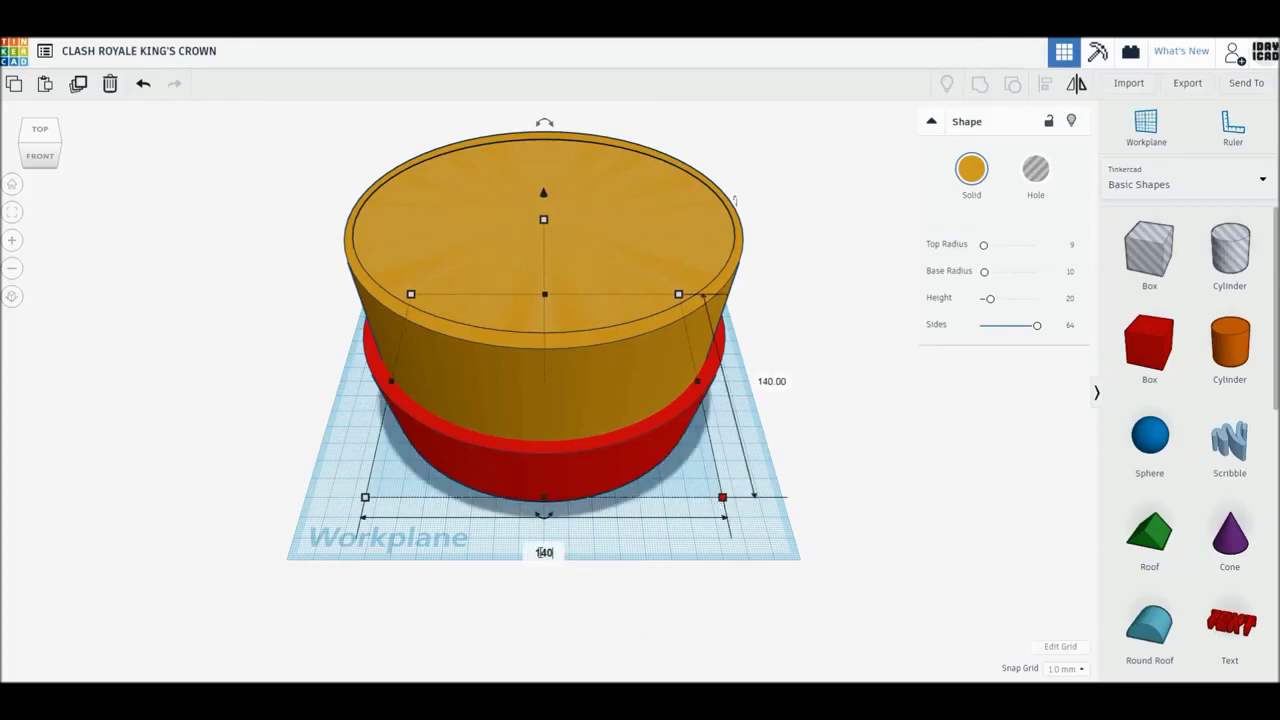
{"action": "key", "text": "Return"}
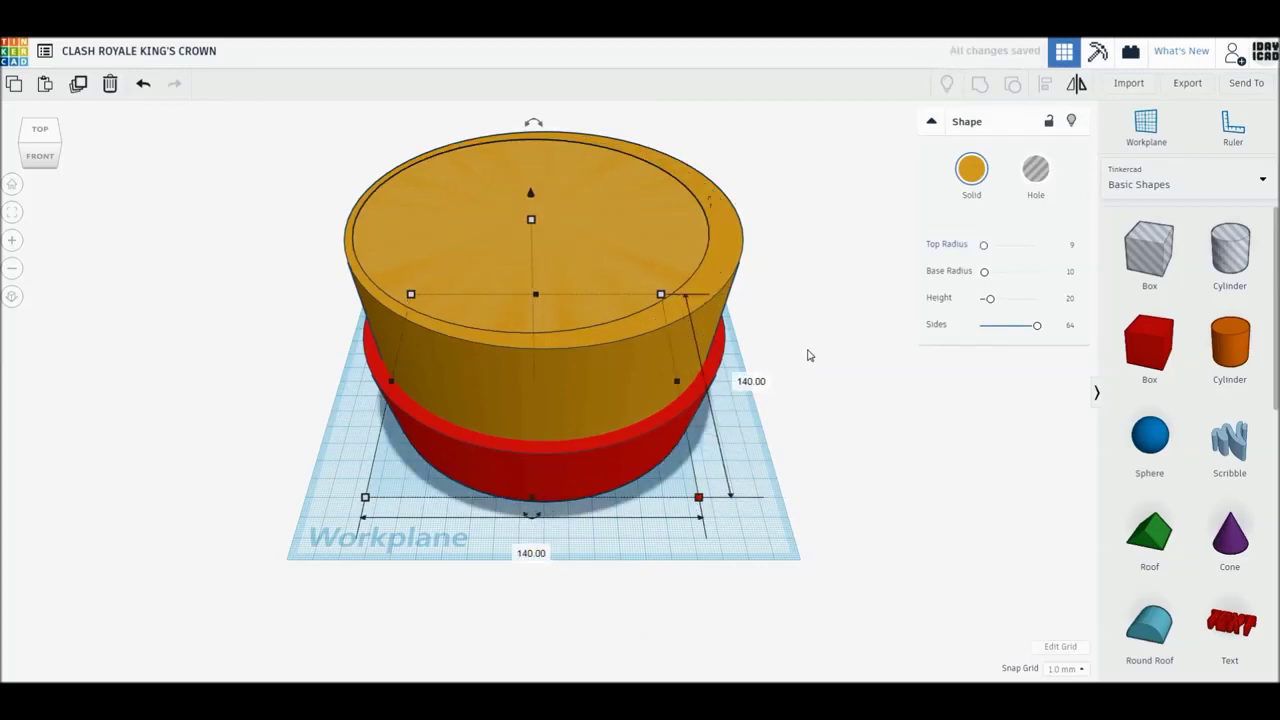
Make the orange inner cylinder a hole, slightly taller and widened to 142 mm.
{"action": "key", "text": "ctrl+a"}
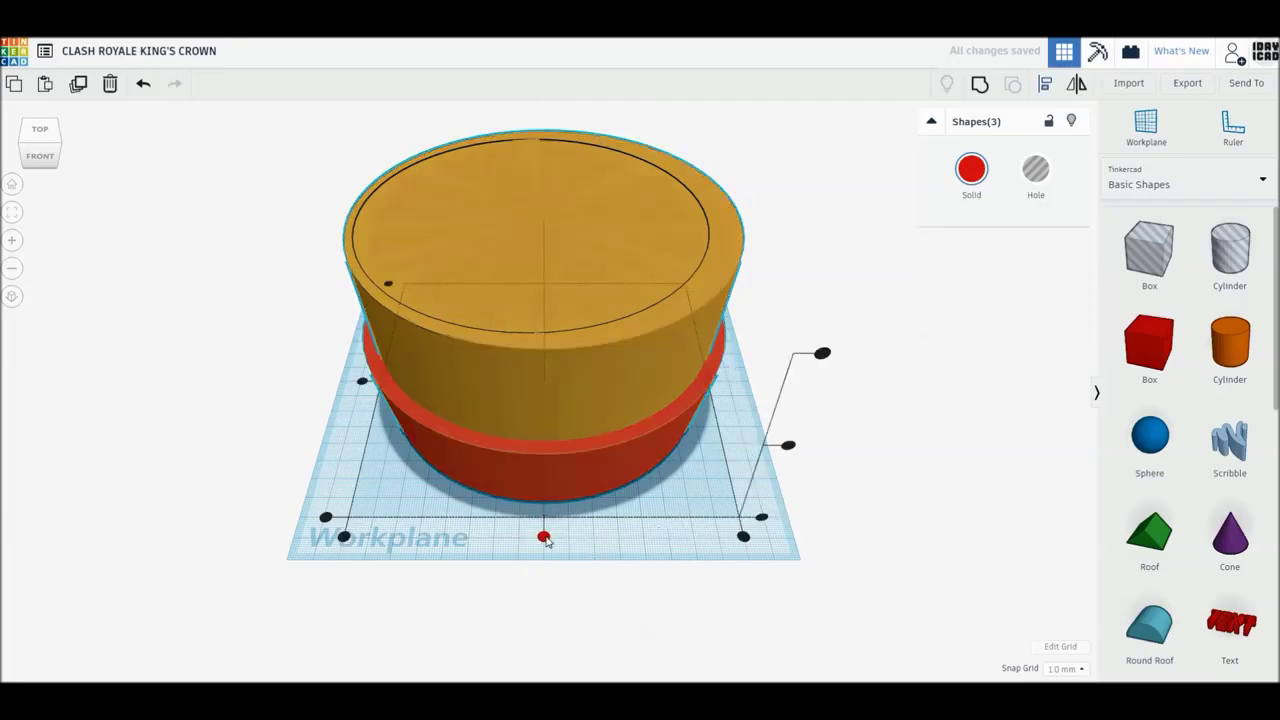
{"action": "left_click", "coordinate": [337, 430]}
{"action": "left_click", "coordinate": [546, 279]}
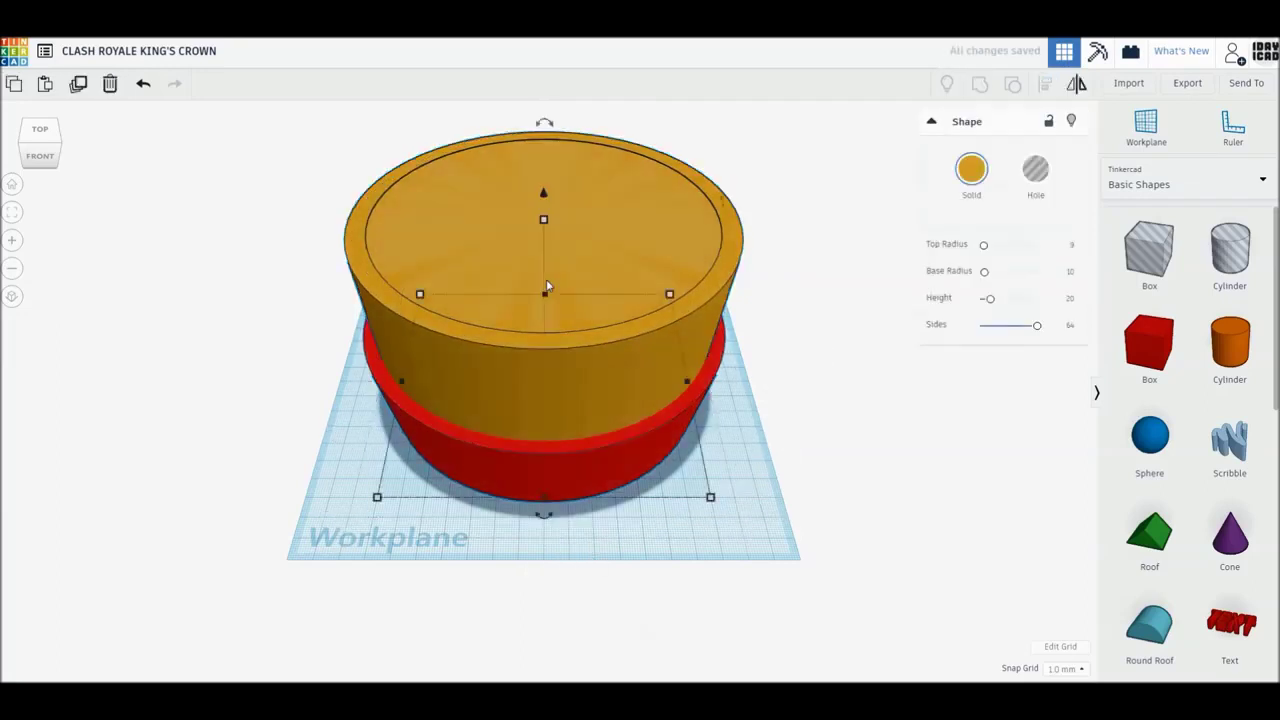
{"action": "left_click", "coordinate": [1036, 172]}
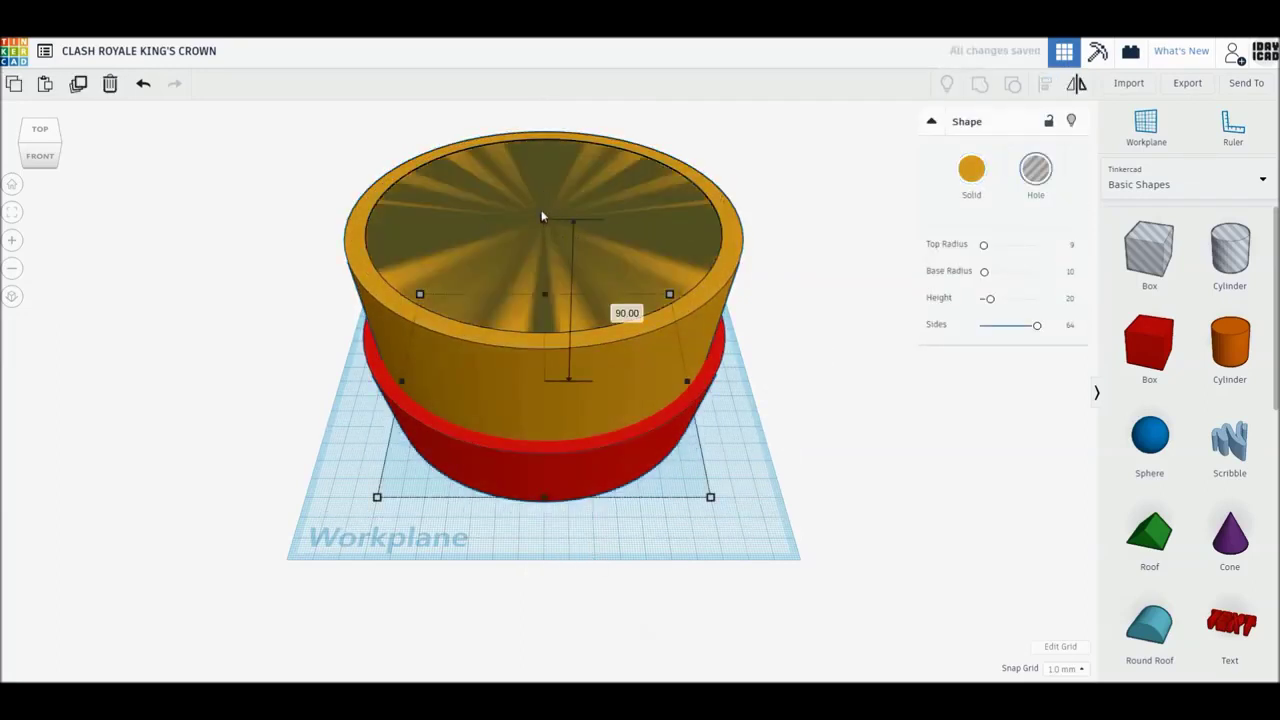
{"action": "left_click_drag", "start_coordinate": [541, 214], "coordinate": [543, 209]}
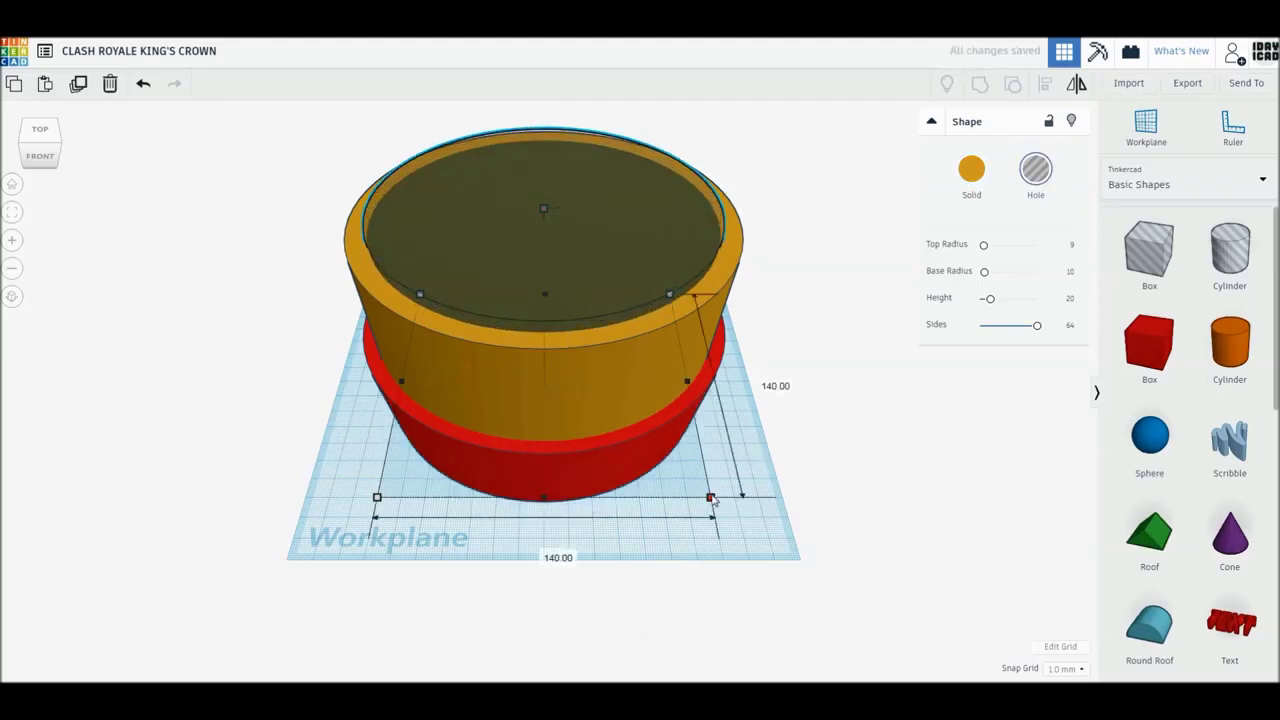
{"action": "left_click_drag", "start_coordinate": [711, 498], "coordinate": [715, 501]}
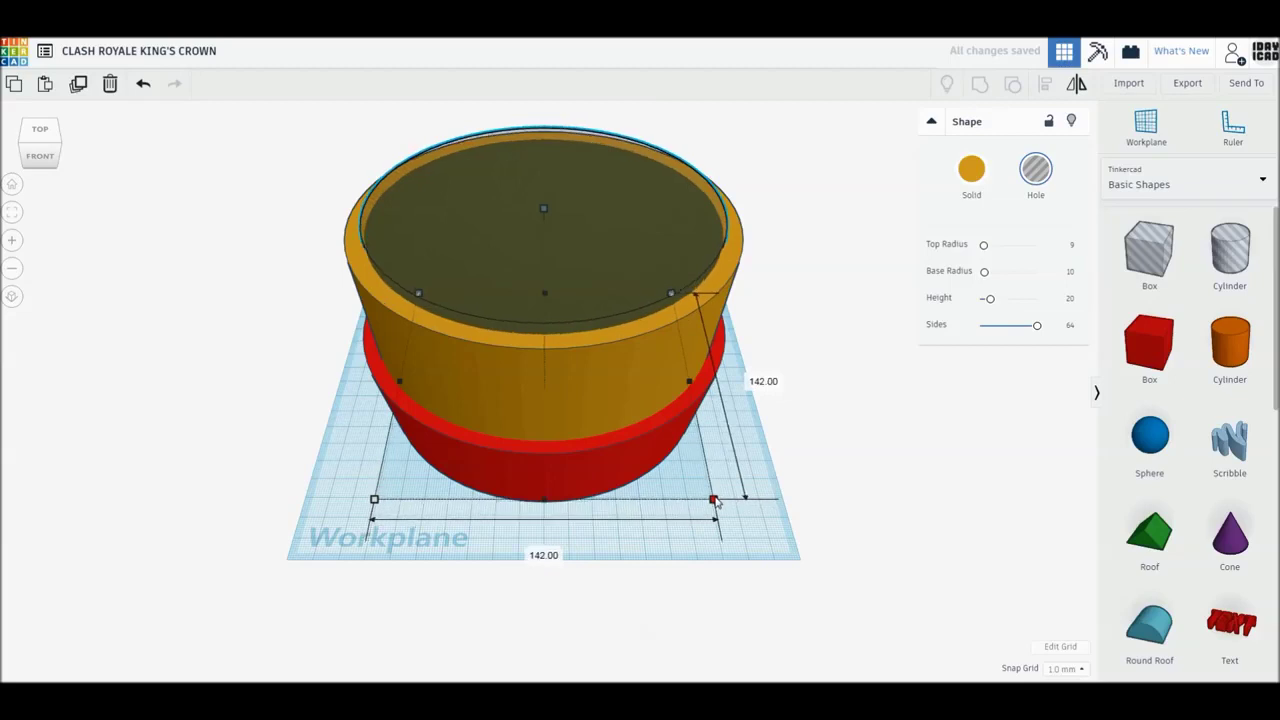
{"action": "left_click", "coordinate": [803, 430]}
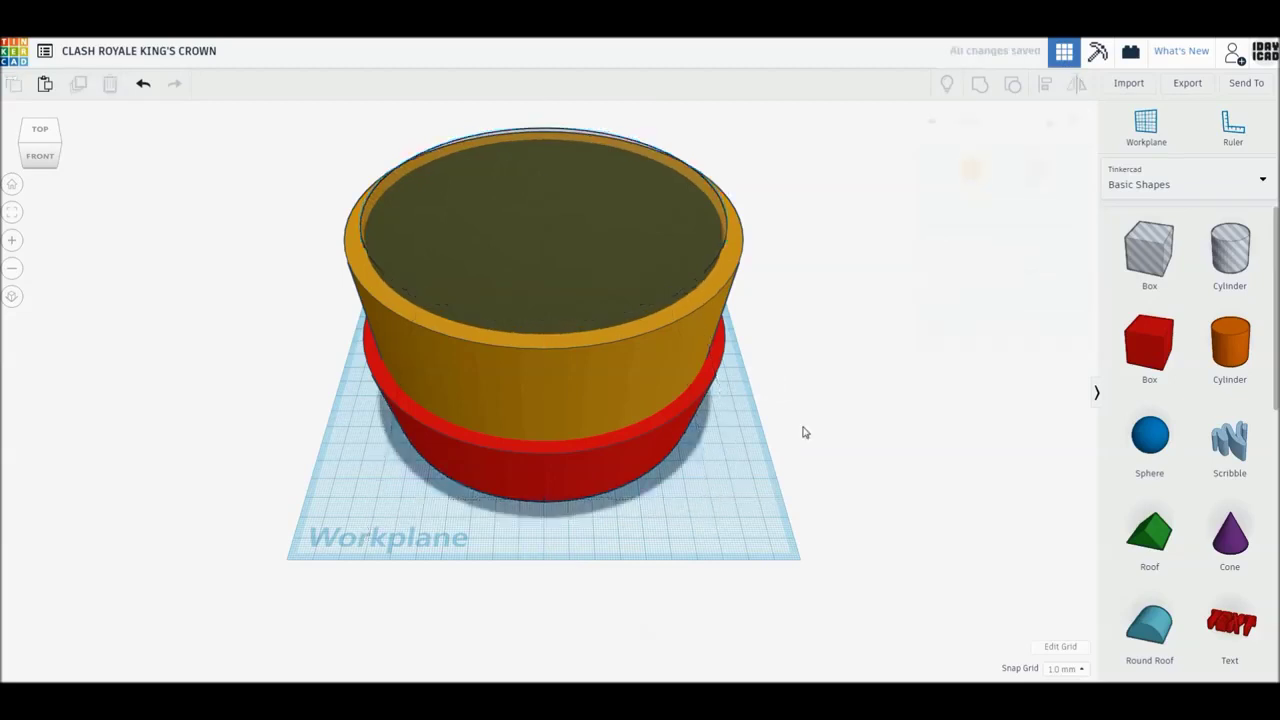
Add a roof shape, rotate it onto its side, and keep its width at 50.
{"action": "mouse_move", "coordinate": [1150, 535]}
{"action": "left_mouse_down"}
{"action": "mouse_move", "coordinate": [765, 535]}
{"action": "mouse_move", "coordinate": [779, 525]}
{"action": "left_mouse_up"}
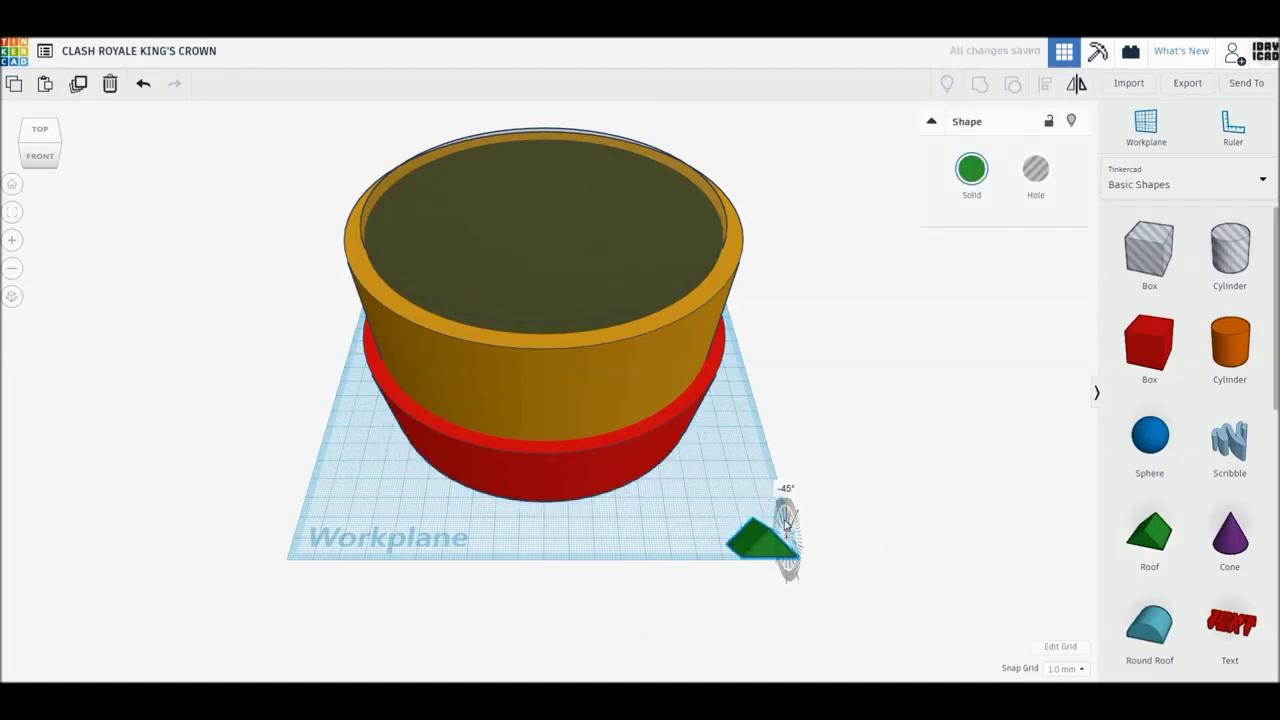
{"action": "left_click_drag", "start_coordinate": [779, 525], "coordinate": [738, 553]}
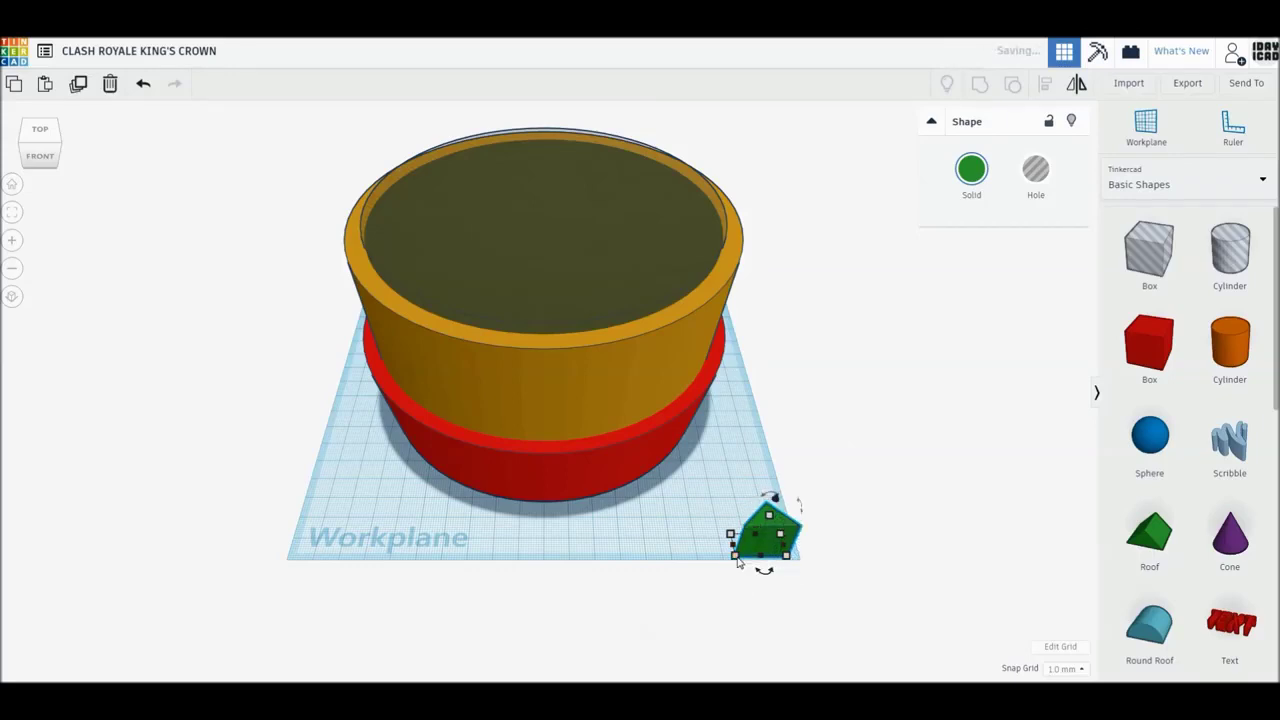
{"action": "left_click", "coordinate": [778, 614]}
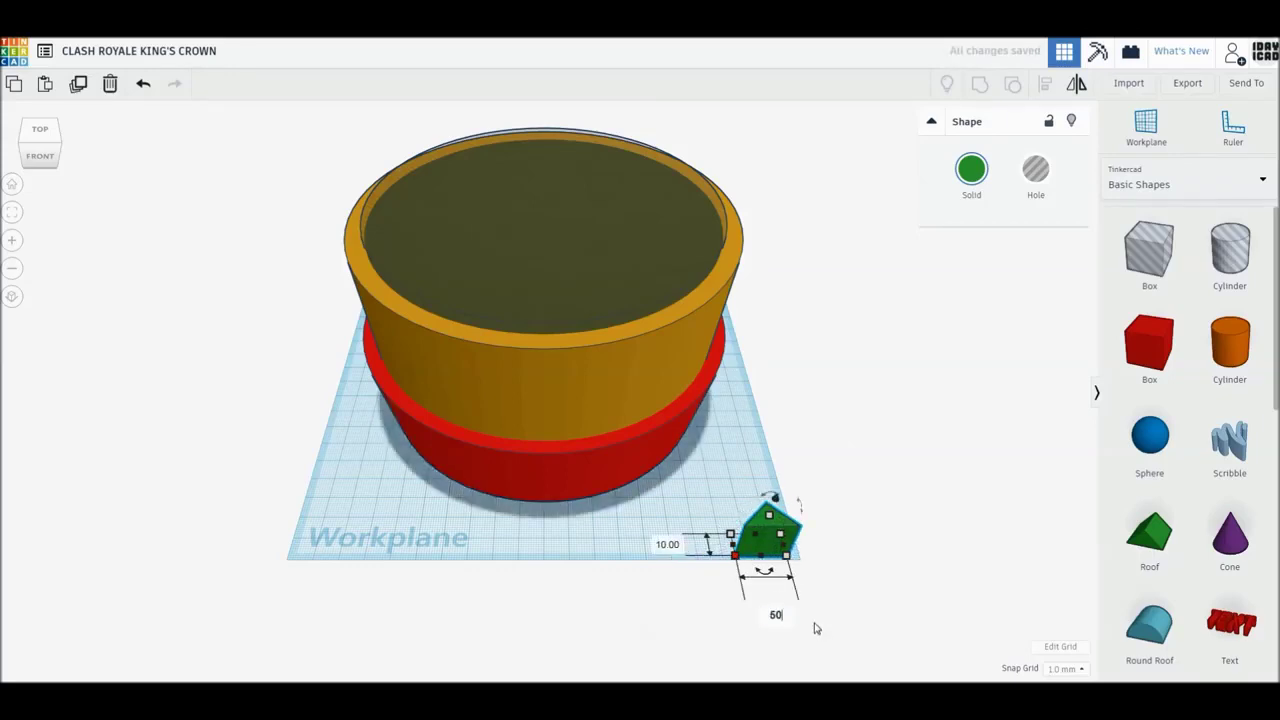
{"action": "key", "text": "Return"}
Stretch the roof to 100 mm, make it a hole, and move it against the crown.
{"action": "left_click", "coordinate": [590, 543]}
{"action": "type", "text": "100"}
{"action": "key", "text": "Return"}
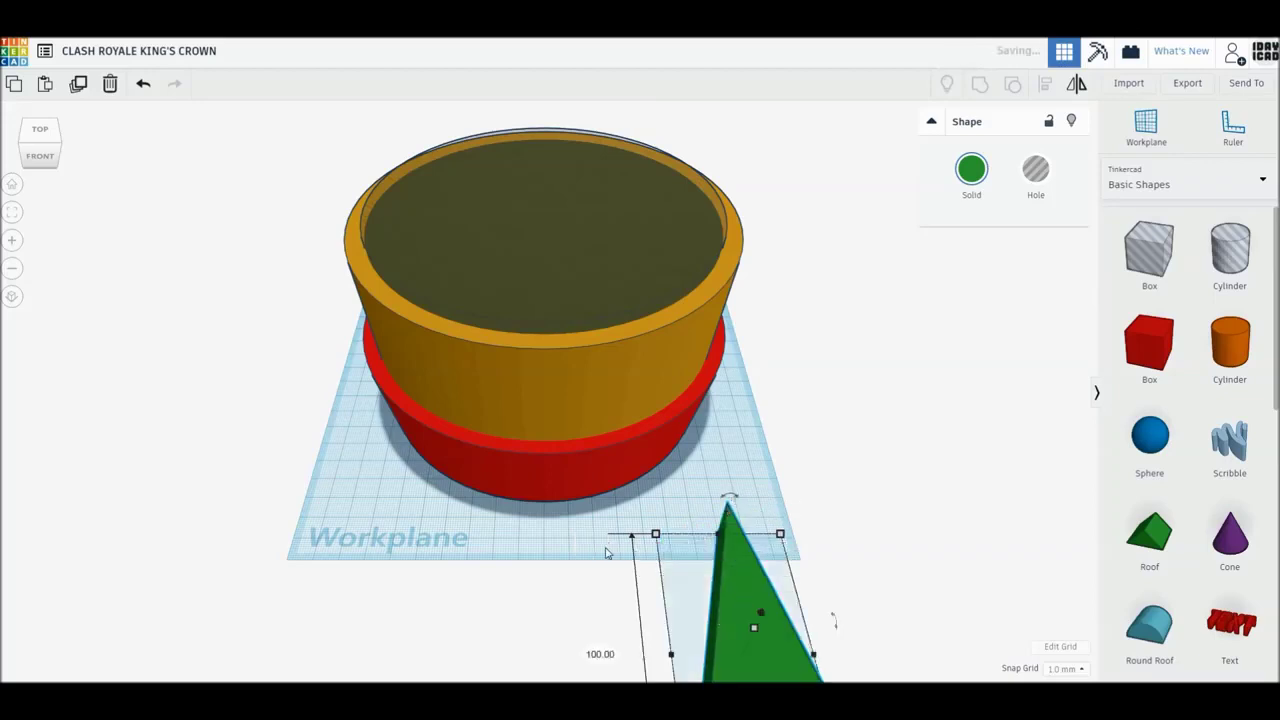
{"action": "left_click", "coordinate": [1035, 169]}
{"action": "left_click_drag", "start_coordinate": [722, 538], "coordinate": [653, 417]}
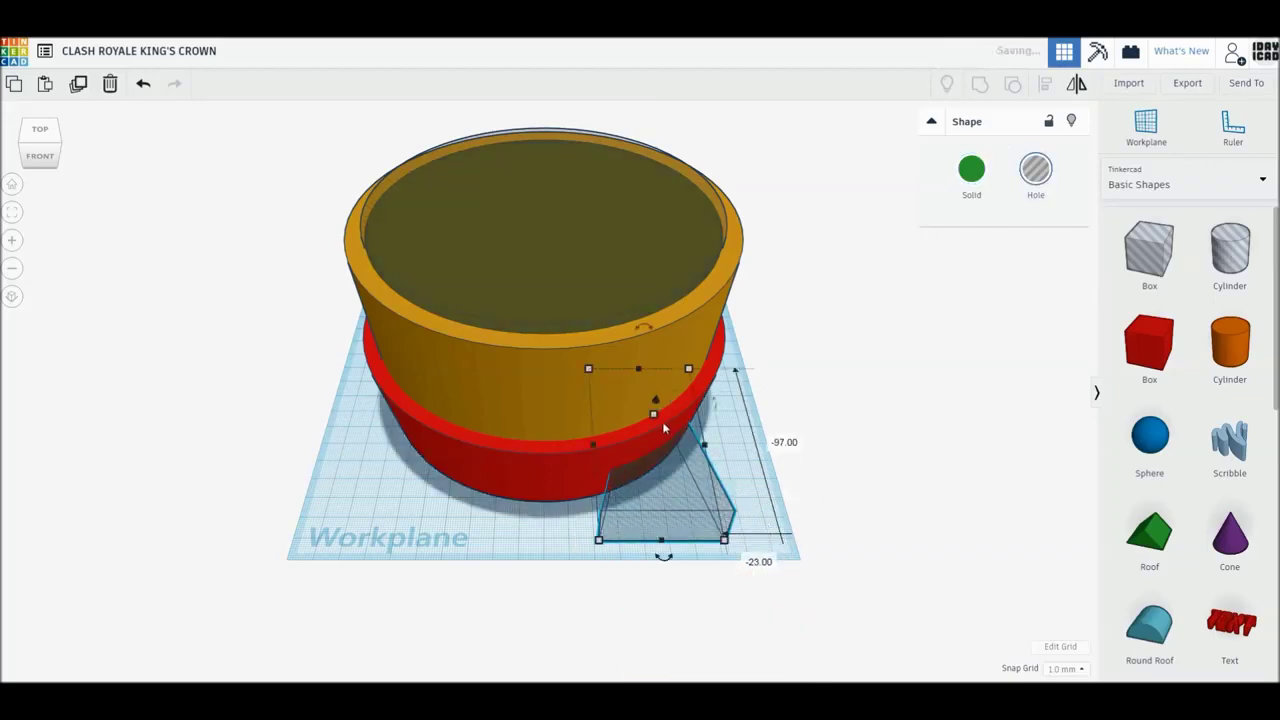
Set the wedge hole's dimension to 30 and centre it below the crown in top view.
{"action": "left_click", "coordinate": [712, 432]}
{"action": "type", "text": "30"}
{"action": "key", "text": "Return"}
{"action": "left_click", "coordinate": [45, 140]}
{"action": "mouse_move", "coordinate": [652, 558]}
{"action": "left_mouse_down"}
{"action": "mouse_move", "coordinate": [547, 572]}
{"action": "mouse_move", "coordinate": [559, 574]}
{"action": "left_mouse_up"}
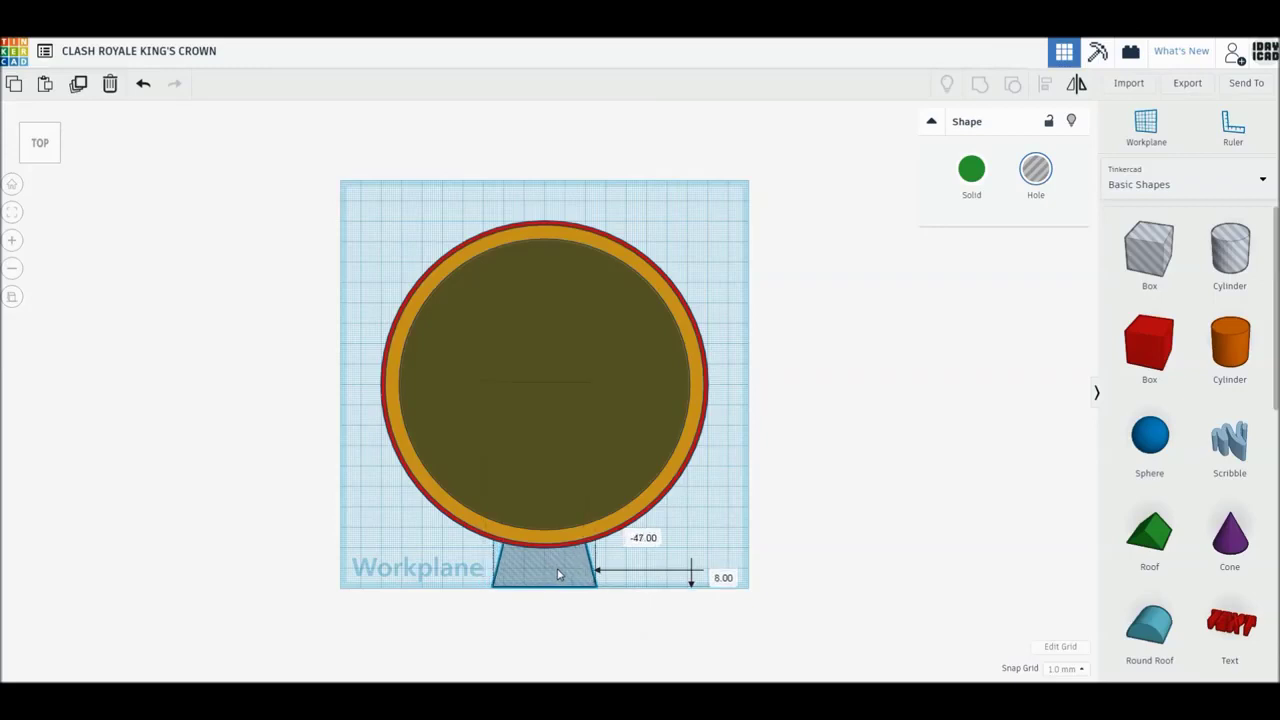
{"action": "left_click_drag", "start_coordinate": [559, 574], "coordinate": [559, 574]}
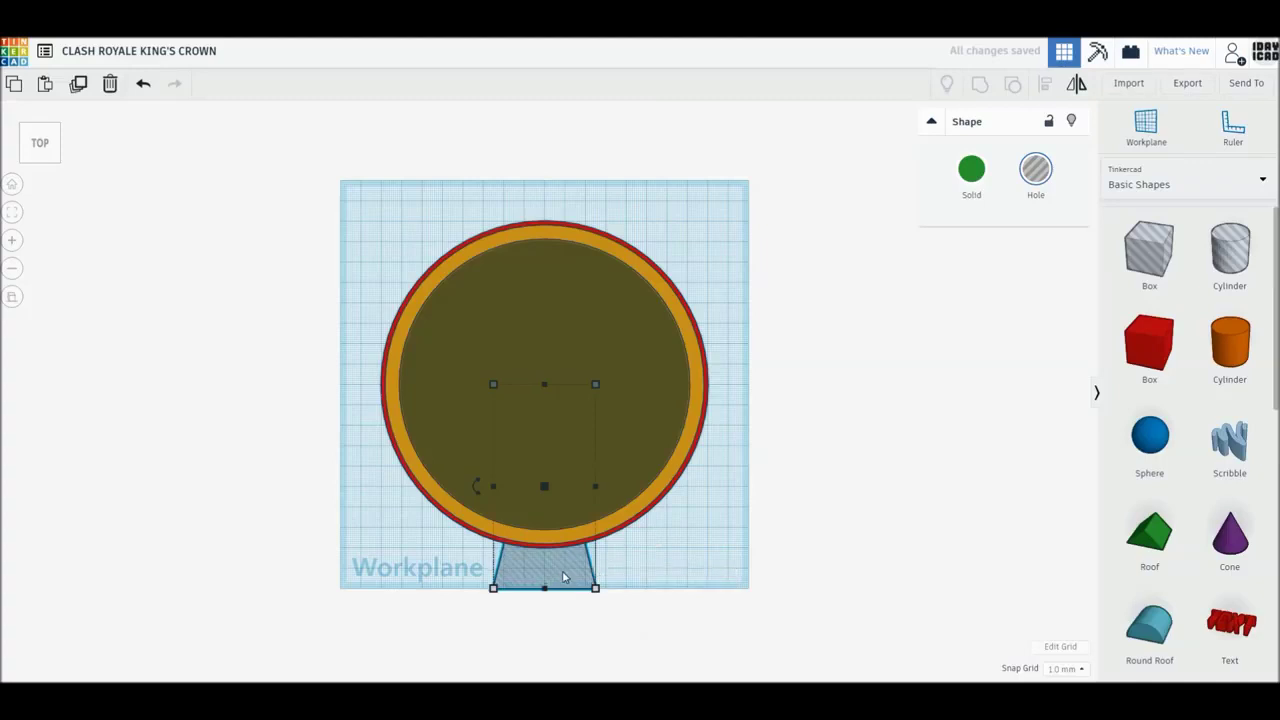
Widen the trapezoid hole to 60 mm.
{"action": "scroll", "coordinate": [563, 578], "scroll_direction": "up", "scroll_amount": 1}
{"action": "scroll", "coordinate": [563, 578], "scroll_direction": "up", "scroll_amount": 4}
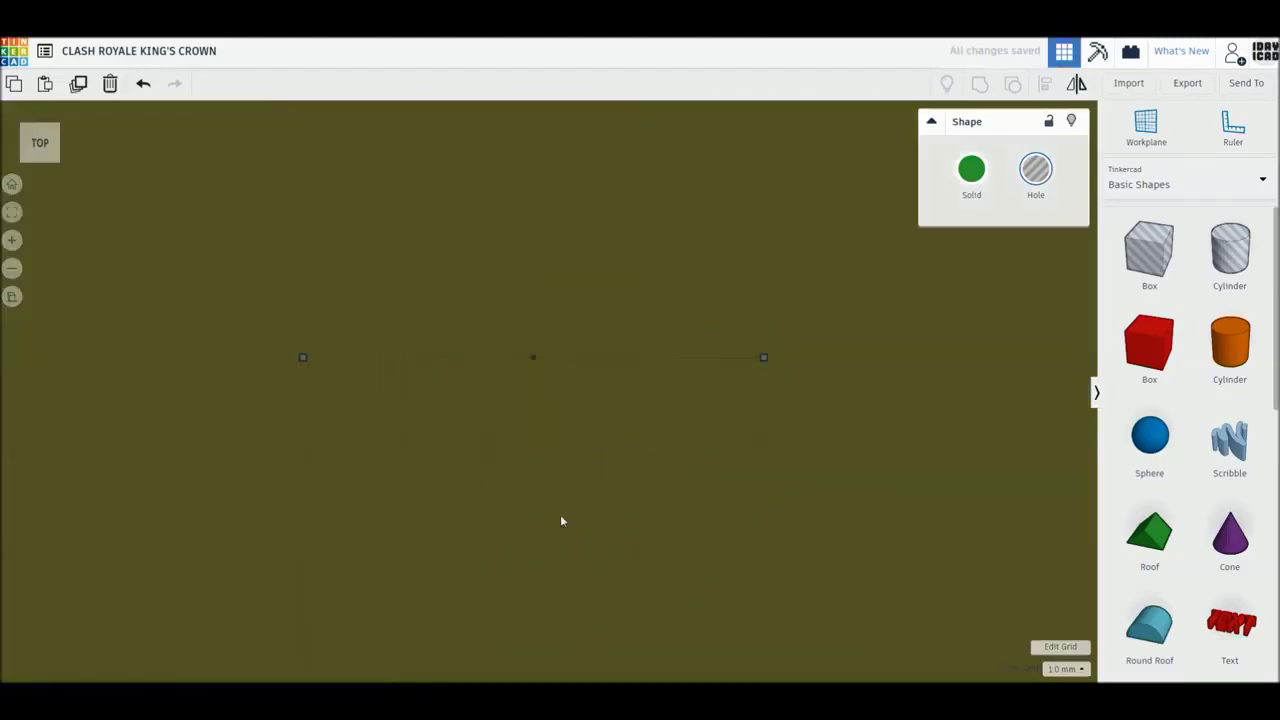
{"action": "scroll", "coordinate": [561, 437], "scroll_direction": "down", "scroll_amount": 3}
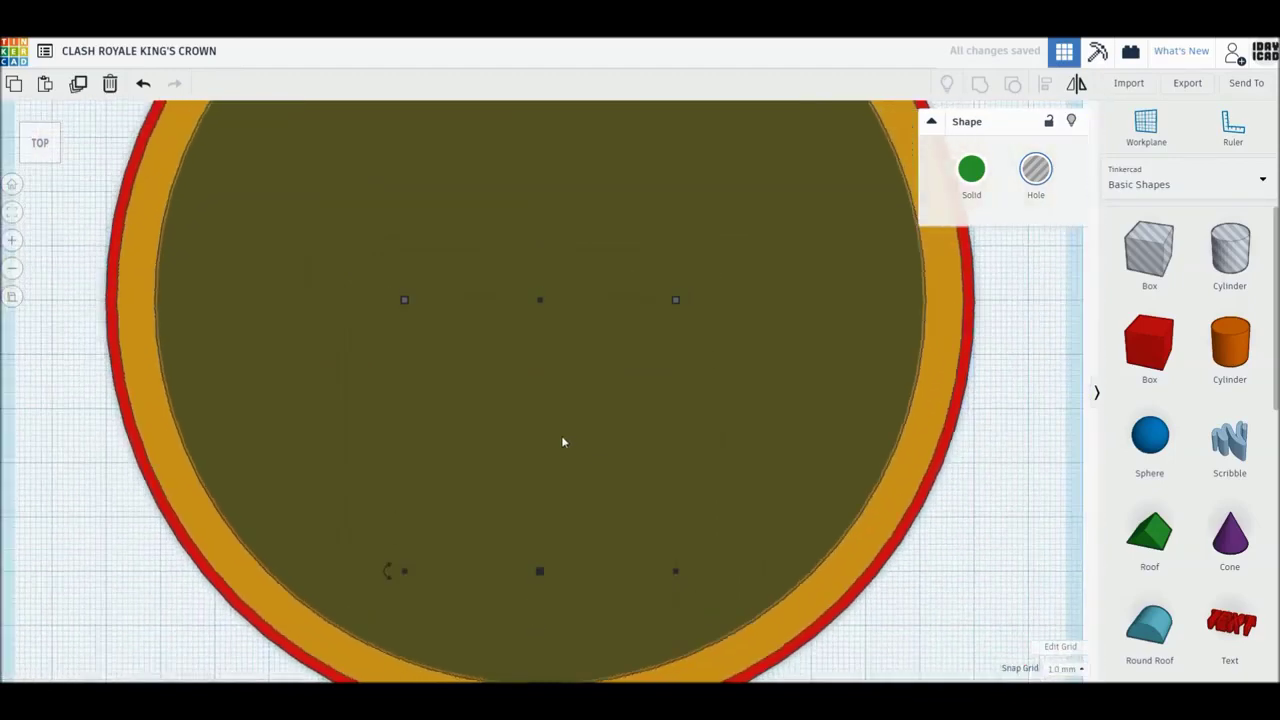
{"action": "scroll", "coordinate": [563, 441], "scroll_direction": "down", "scroll_amount": 2}
{"action": "scroll", "coordinate": [563, 441], "scroll_direction": "down", "scroll_amount": 1}
{"action": "mouse_move", "coordinate": [551, 457]}
{"action": "middle_mouse_down"}
{"action": "mouse_move", "coordinate": [550, 381]}
{"action": "mouse_move", "coordinate": [551, 437]}
{"action": "middle_mouse_up"}
{"action": "scroll", "coordinate": [551, 437], "scroll_direction": "down", "scroll_amount": 1}
{"action": "left_click_drag", "start_coordinate": [625, 433], "coordinate": [643, 433], "text": "alt"}
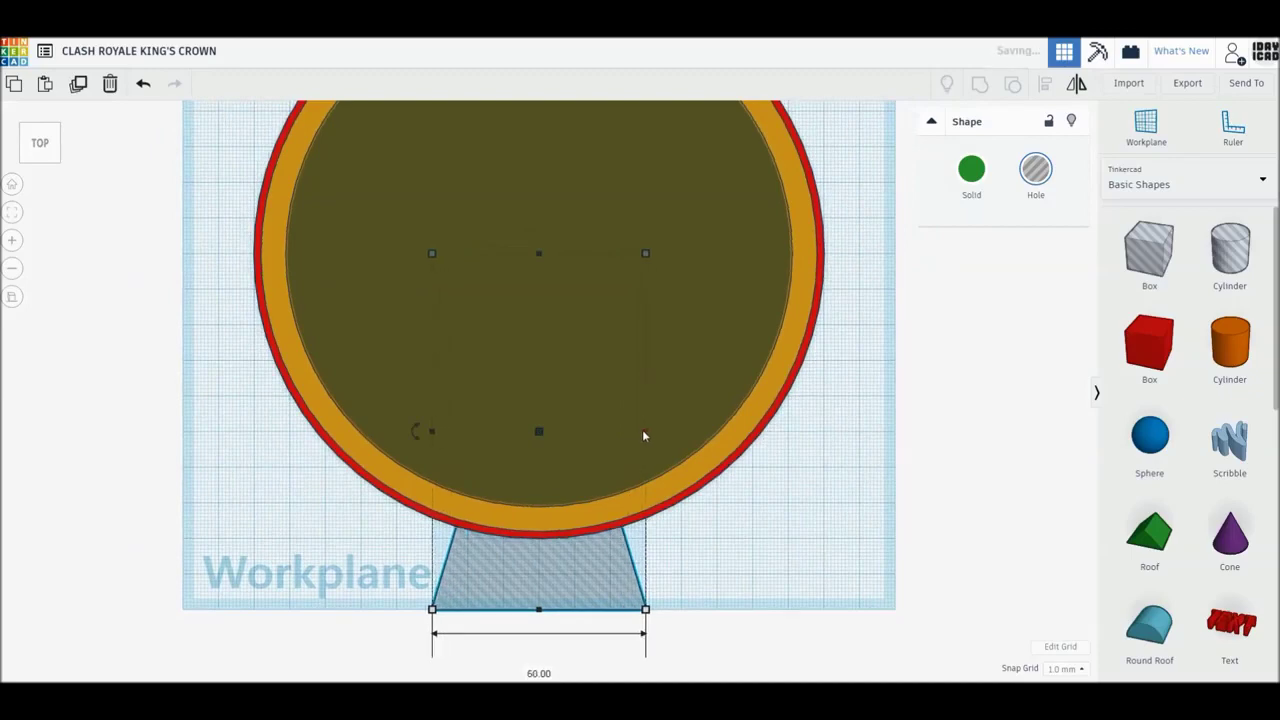
{"action": "middle_click_drag", "start_coordinate": [643, 435], "coordinate": [646, 457]}
{"action": "scroll", "coordinate": [733, 378], "scroll_direction": "down", "scroll_amount": 1}
{"action": "middle_click_drag", "start_coordinate": [705, 396], "coordinate": [704, 410]}
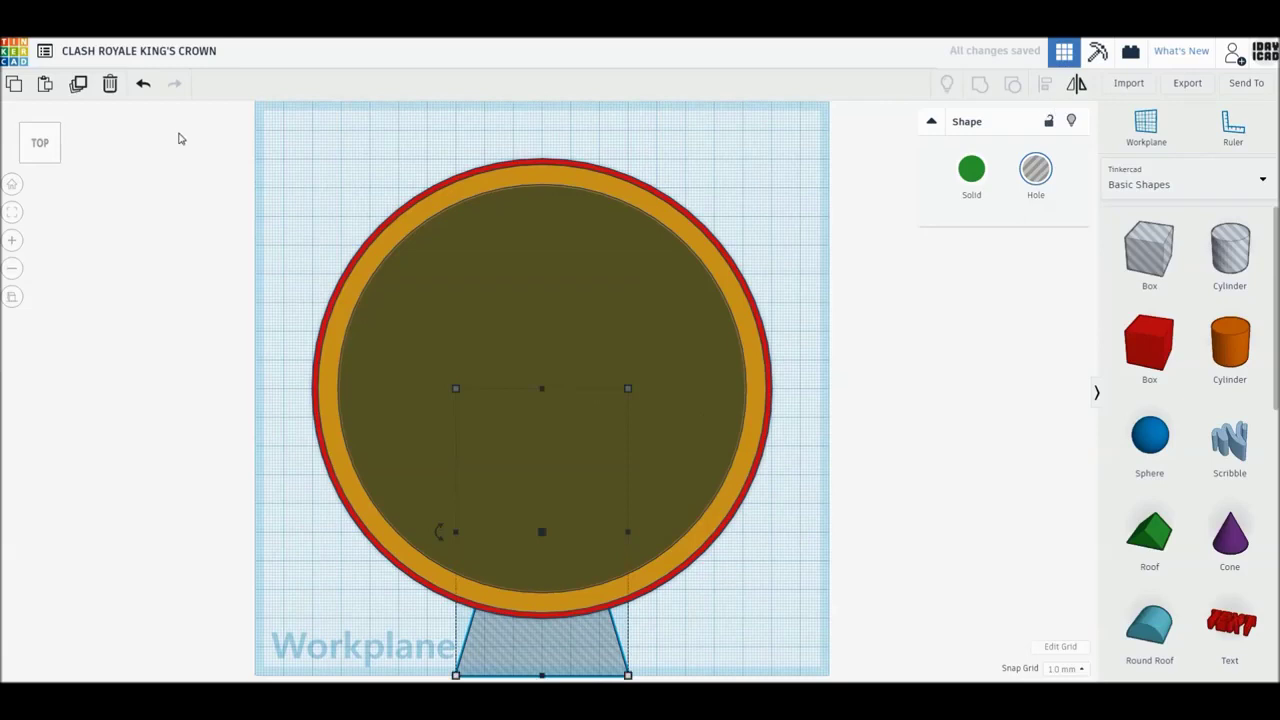
Duplicate the trapezoid hole and mirror the copy vertically.
{"action": "left_click", "coordinate": [78, 83]}
{"action": "left_click", "coordinate": [1076, 83]}
{"action": "left_click", "coordinate": [438, 530]}
Move the flipped copy to the top of the crown and select both trapezoid holes.
{"action": "key", "text": "Up"}
{"action": "key", "text": "Up"}
{"action": "key", "text": "Up"}
{"action": "key", "text": "Up"}
{"action": "key", "text": "Up"}
{"action": "key", "text": "Up"}
{"action": "key", "text": "Up"}
{"action": "key", "text": "Up"}
{"action": "key", "text": "Up"}
{"action": "key", "text": "Up"}
{"action": "key", "text": "Up"}
{"action": "key", "text": "Up"}
{"action": "key", "text": "Up"}
{"action": "key", "text": "Up"}
{"action": "key", "text": "Up"}
{"action": "key", "text": "Up"}
{"action": "key", "text": "Up"}
{"action": "key", "text": "Up"}
{"action": "key", "text": "Up"}
{"action": "key", "text": "Up"}
{"action": "key", "text": "Up"}
{"action": "key", "text": "Up"}
{"action": "key", "text": "Up"}
{"action": "key", "text": "Up"}
{"action": "key", "text": "Up"}
{"action": "key", "text": "Up"}
{"action": "left_click", "coordinate": [786, 231]}
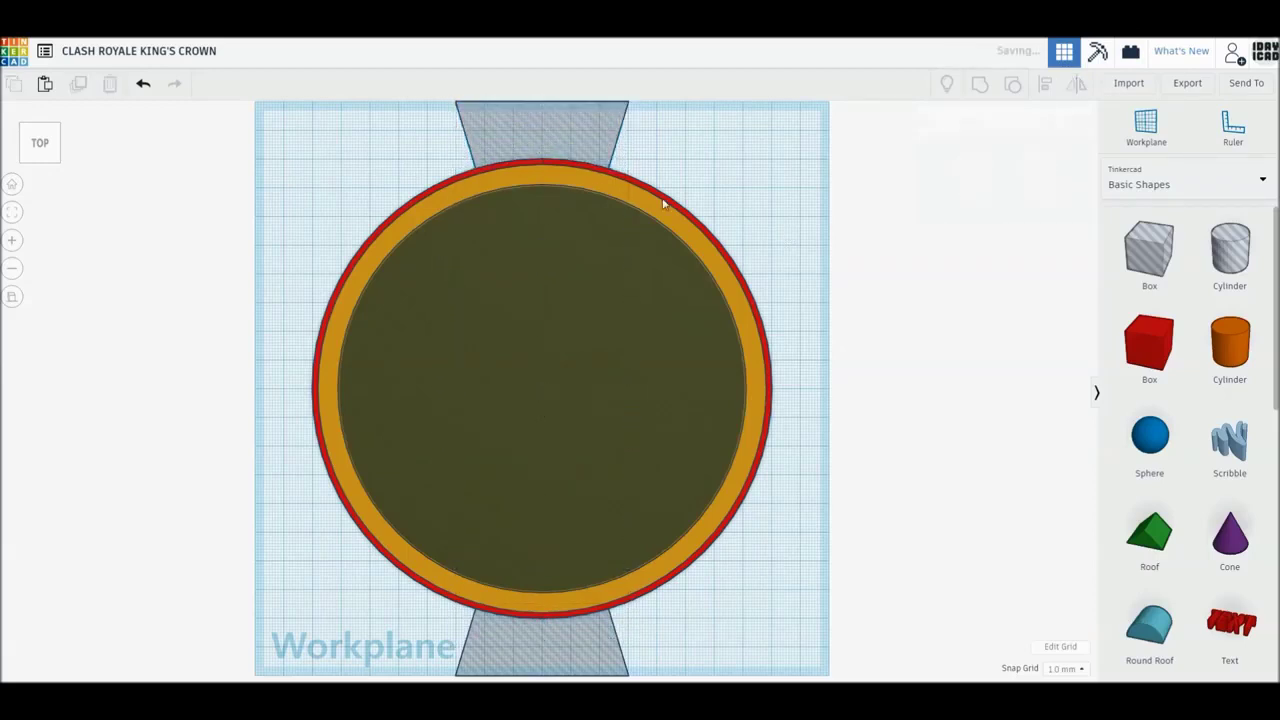
{"action": "left_click", "coordinate": [577, 165]}
{"action": "left_click", "coordinate": [562, 635], "text": "shift"}
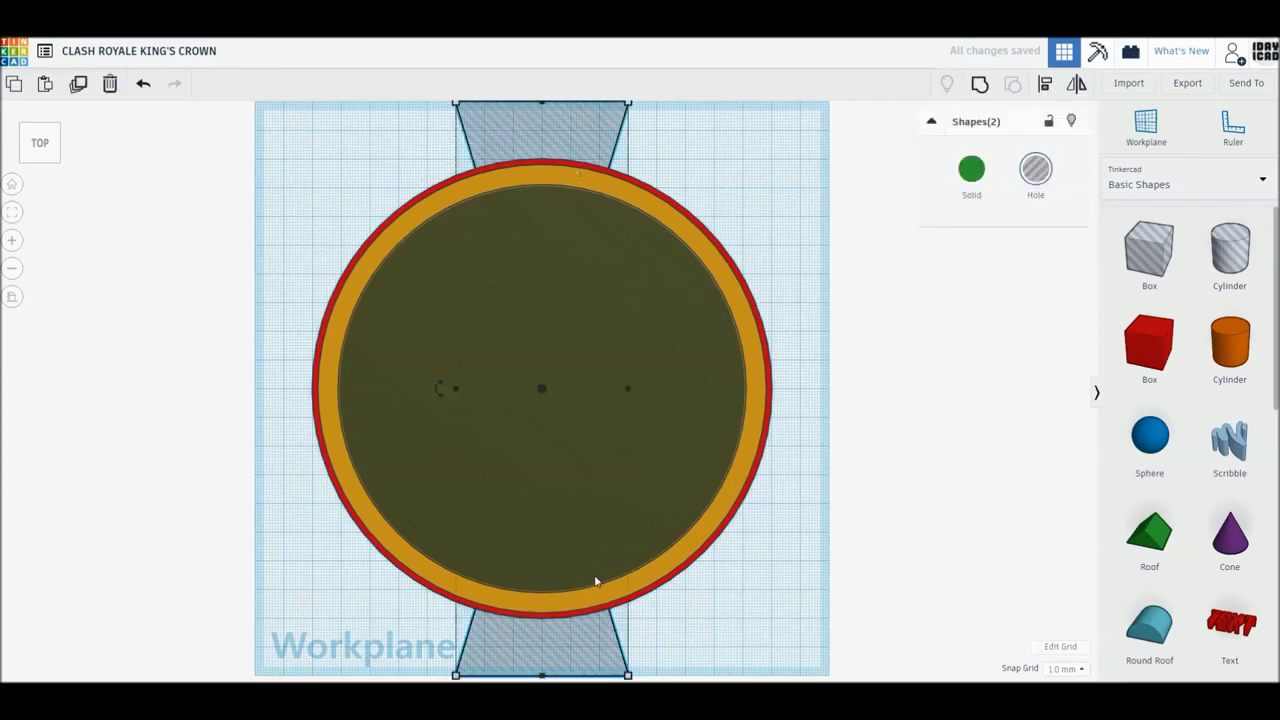
{"action": "scroll", "coordinate": [595, 581], "scroll_direction": "down", "scroll_amount": 2}
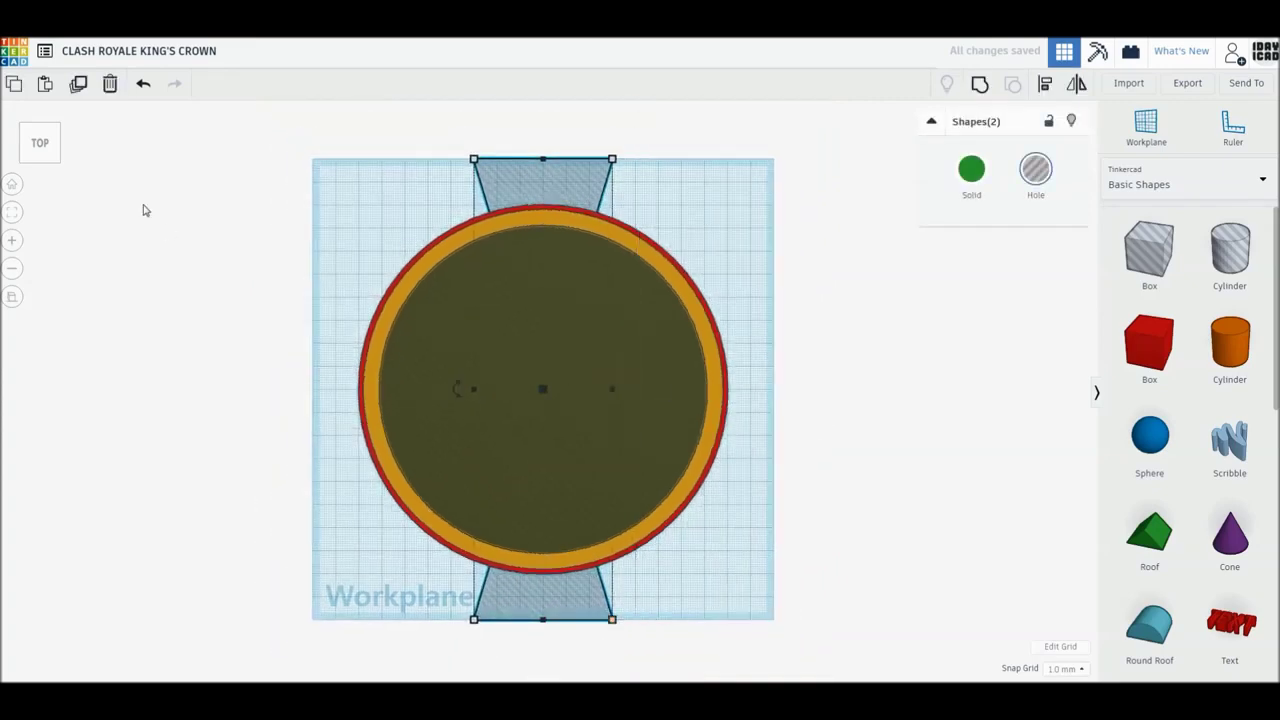
Duplicate and rotate the pair repeatedly to build a ring of holes around the crown.
{"action": "left_click", "coordinate": [78, 83]}
{"action": "left_click_drag", "start_coordinate": [456, 390], "coordinate": [180, 360]}
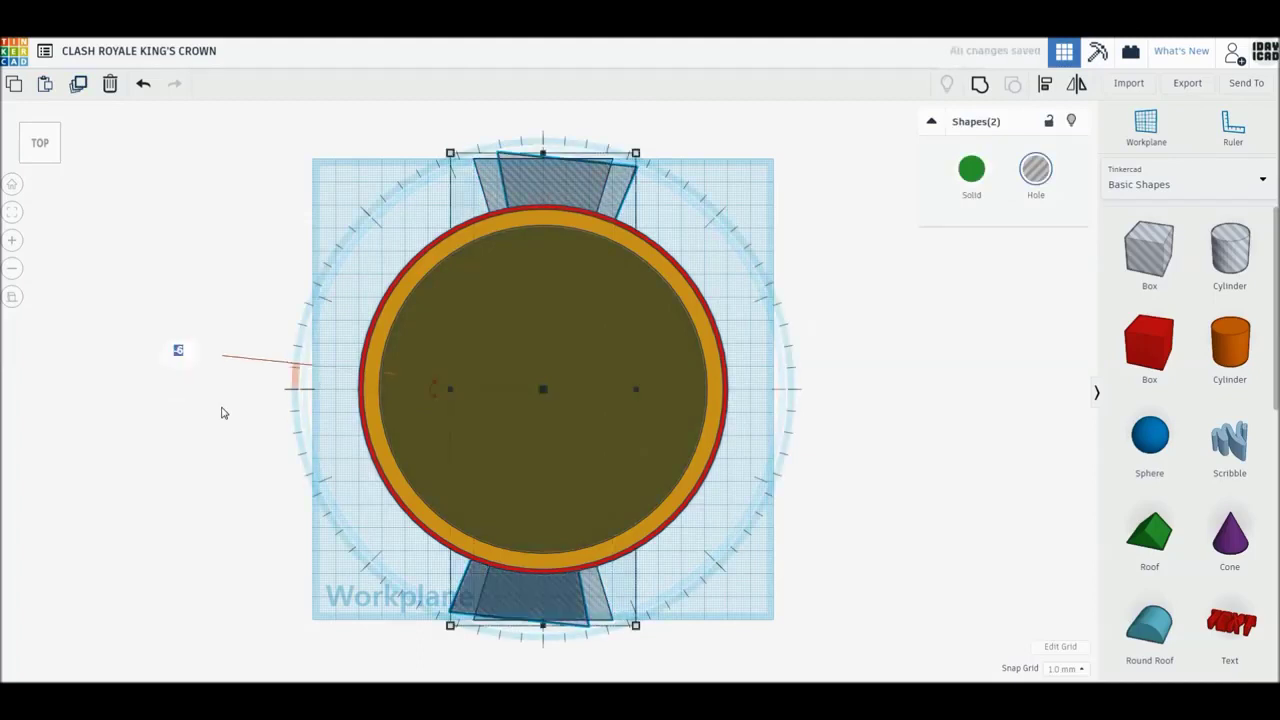
{"action": "type", "text": "2"}
{"action": "key", "text": "Return"}
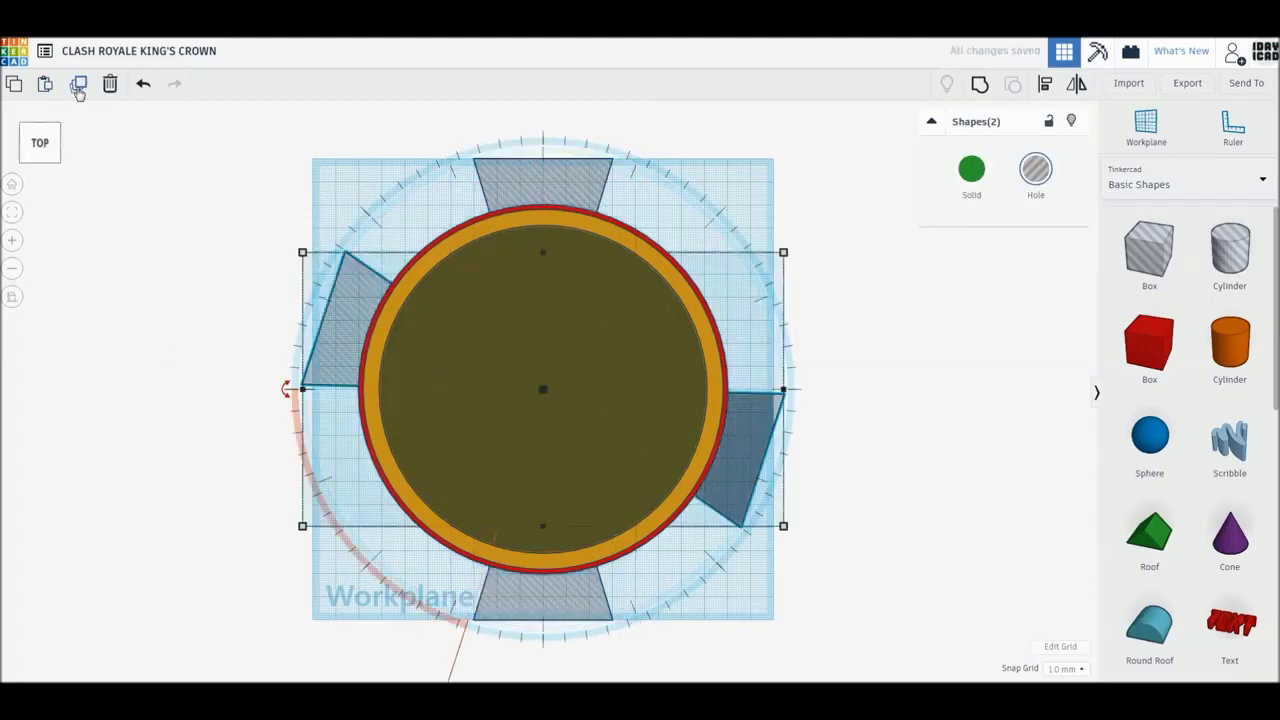
{"action": "left_click", "coordinate": [78, 84]}
{"action": "left_click", "coordinate": [78, 84]}
{"action": "left_click", "coordinate": [78, 84]}
{"action": "left_click", "coordinate": [78, 84]}
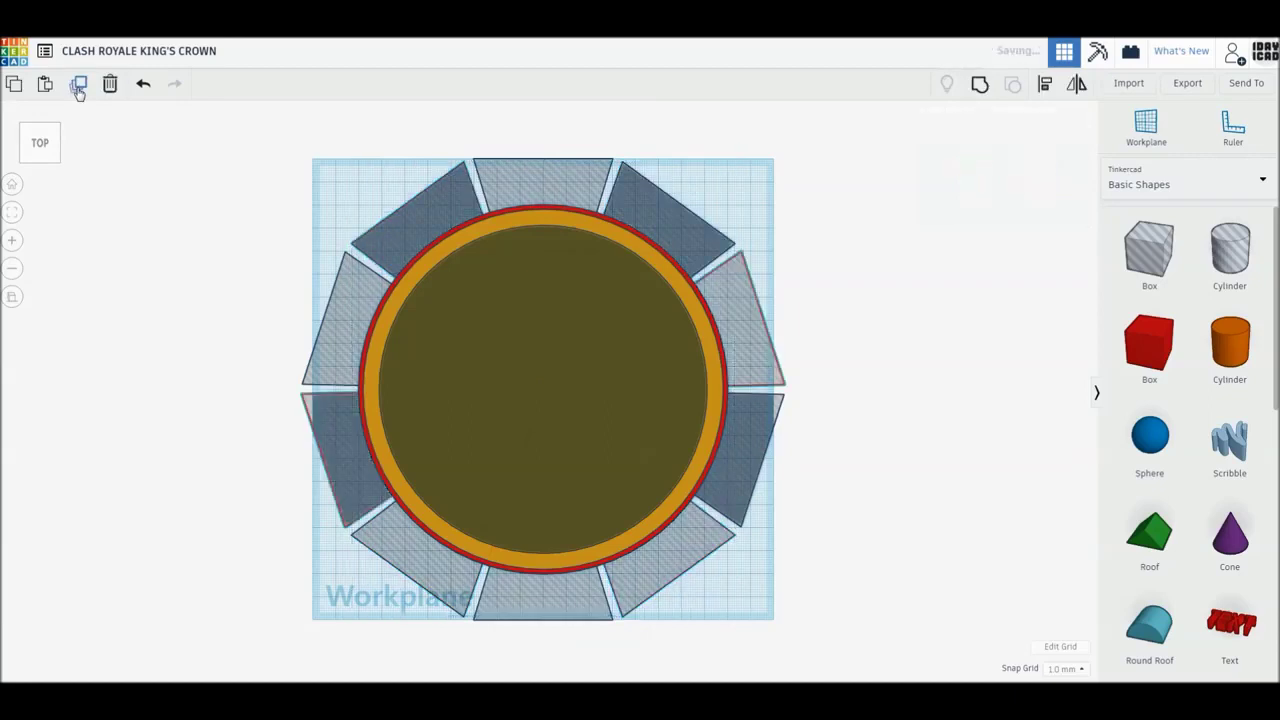
Delete the five unwanted trapezoid holes from the ring.
{"action": "left_click", "coordinate": [123, 314]}
{"action": "left_click", "coordinate": [543, 608]}
{"action": "key", "text": "Delete"}
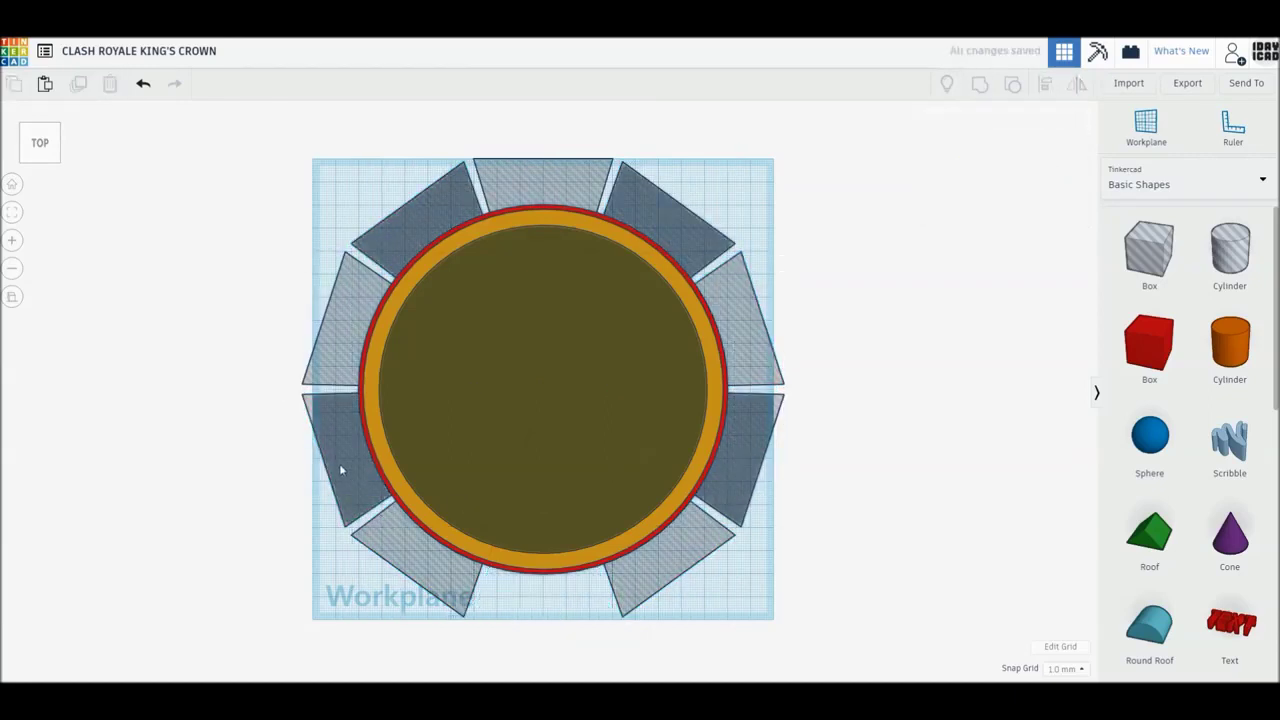
{"action": "left_click", "coordinate": [339, 463]}
{"action": "key", "text": "Delete"}
{"action": "left_click", "coordinate": [757, 494]}
{"action": "key", "text": "Delete"}
{"action": "left_click", "coordinate": [668, 241]}
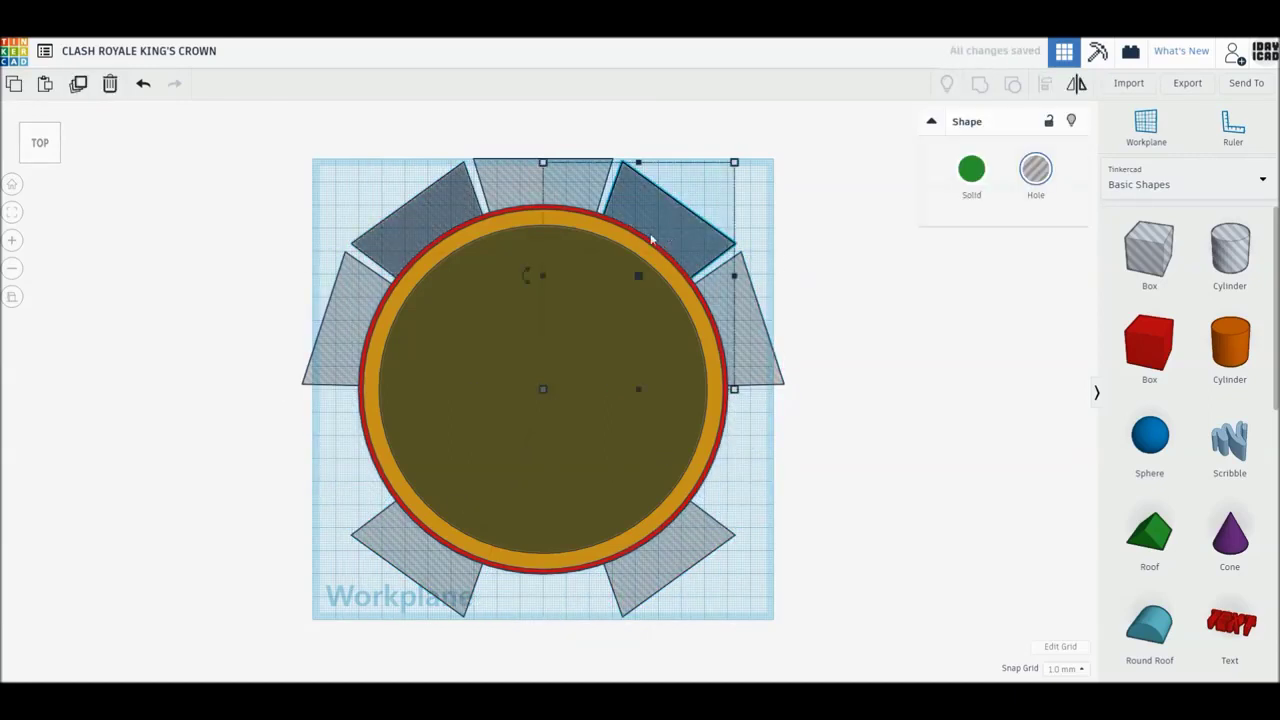
{"action": "key", "text": "Delete"}
{"action": "left_click", "coordinate": [441, 213]}
{"action": "key", "text": "Delete"}
Select the five remaining evenly spaced trapezoid holes.
{"action": "left_click", "coordinate": [542, 194]}
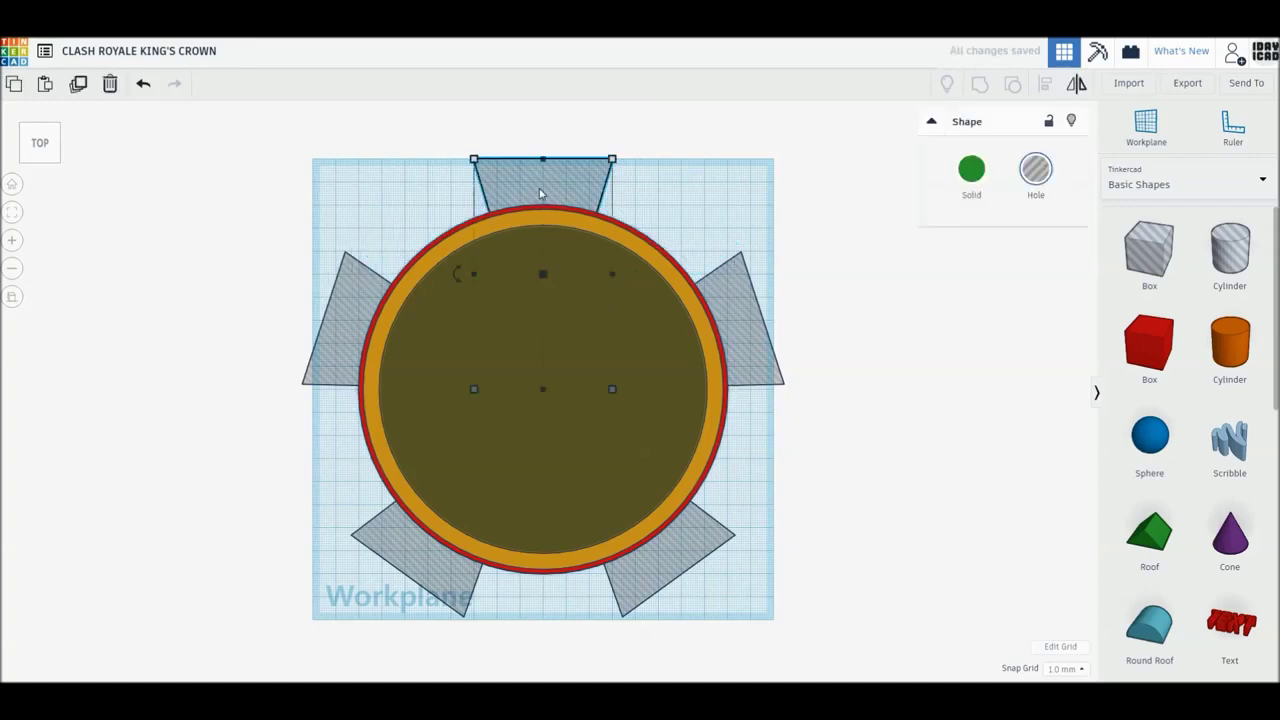
{"action": "left_click", "coordinate": [357, 333], "text": "shift"}
{"action": "left_click", "coordinate": [455, 593], "text": "shift"}
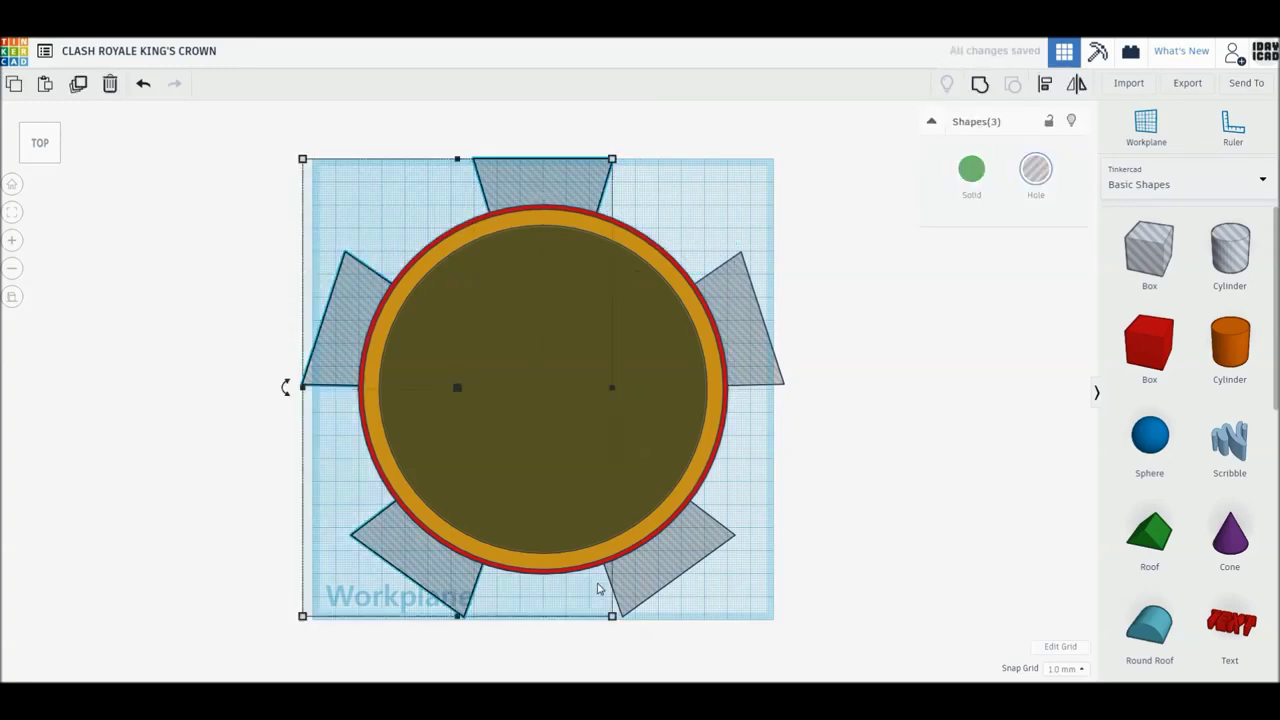
{"action": "left_click", "coordinate": [630, 590], "text": "shift"}
{"action": "left_click", "coordinate": [758, 358], "text": "shift"}
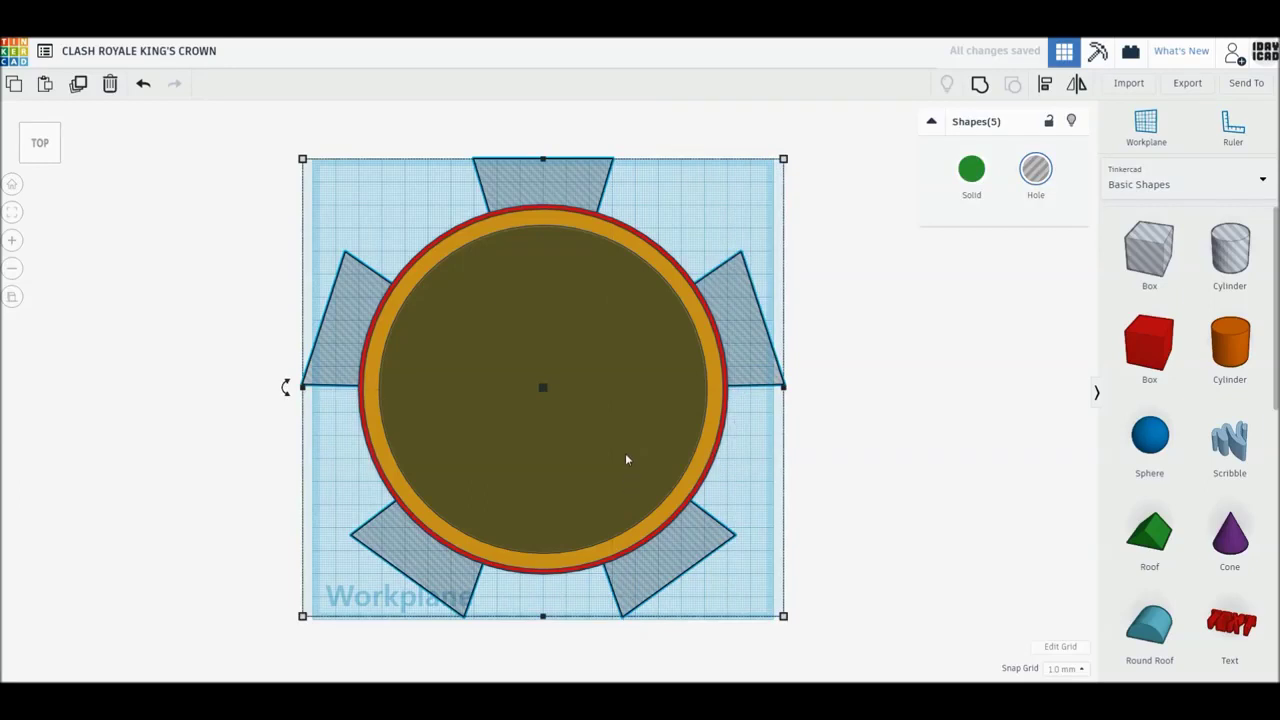
Raise the five holes above the workplane and shrink the inner cutting cylinder to 136.
{"action": "right_click_drag", "start_coordinate": [626, 471], "coordinate": [595, 387]}
{"action": "left_click_drag", "start_coordinate": [541, 372], "coordinate": [525, 283]}
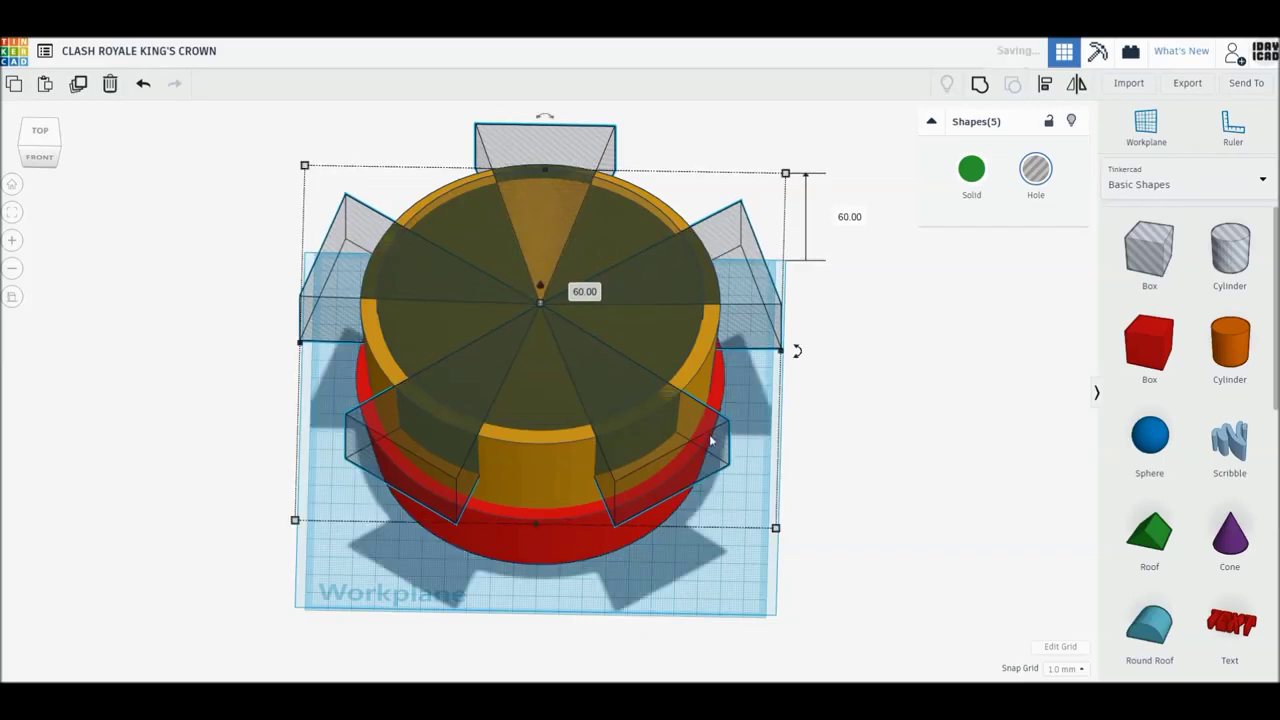
{"action": "left_click", "coordinate": [537, 460], "text": "shift"}
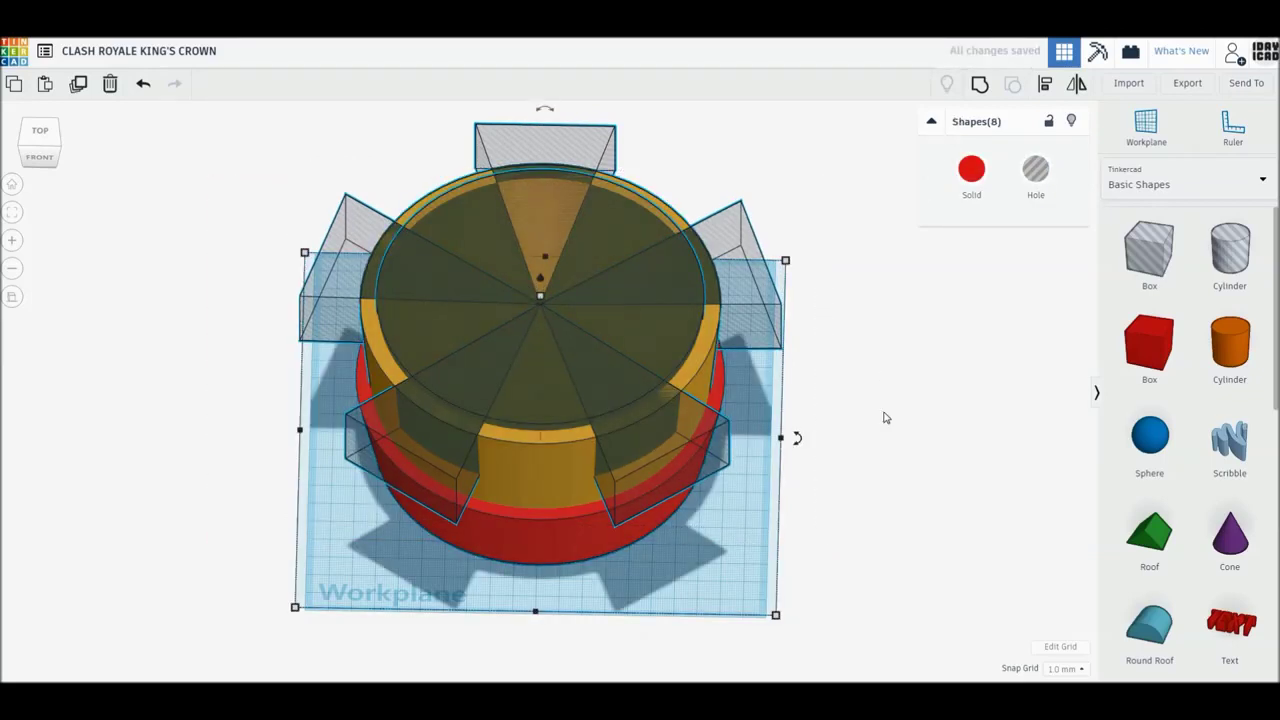
{"action": "left_click", "coordinate": [670, 338]}
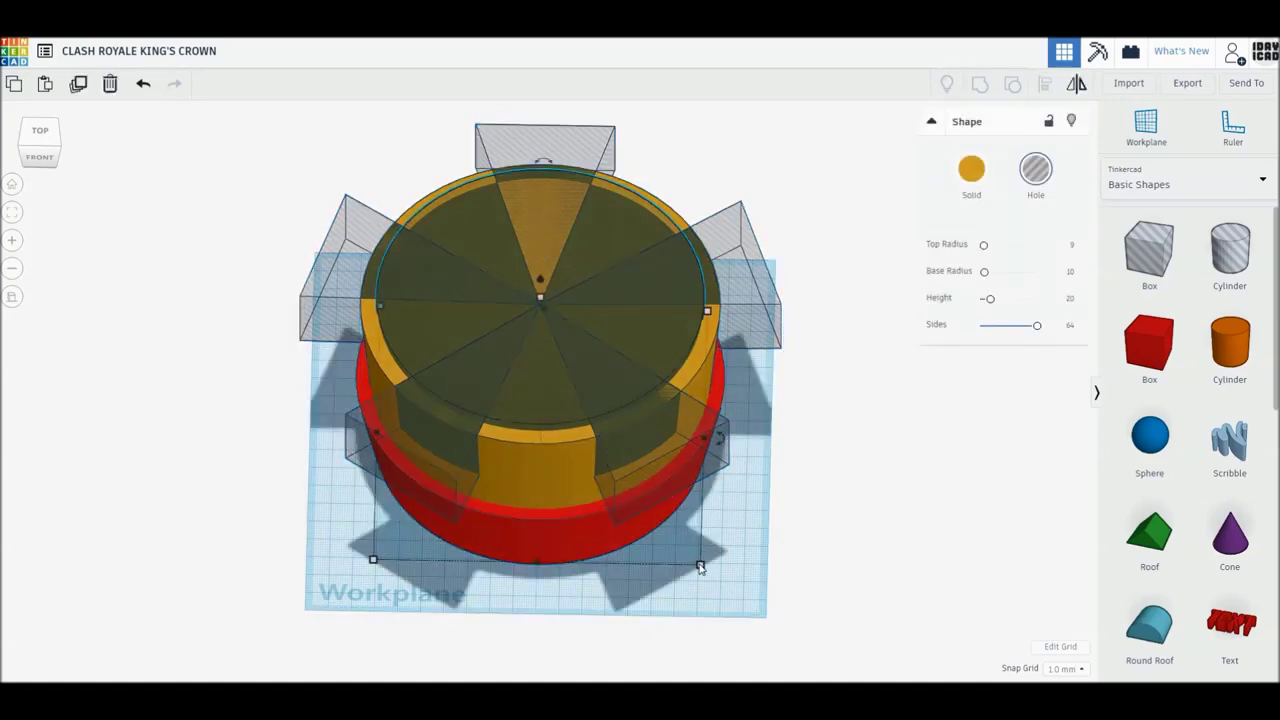
{"action": "left_click_drag", "start_coordinate": [698, 566], "coordinate": [694, 563]}
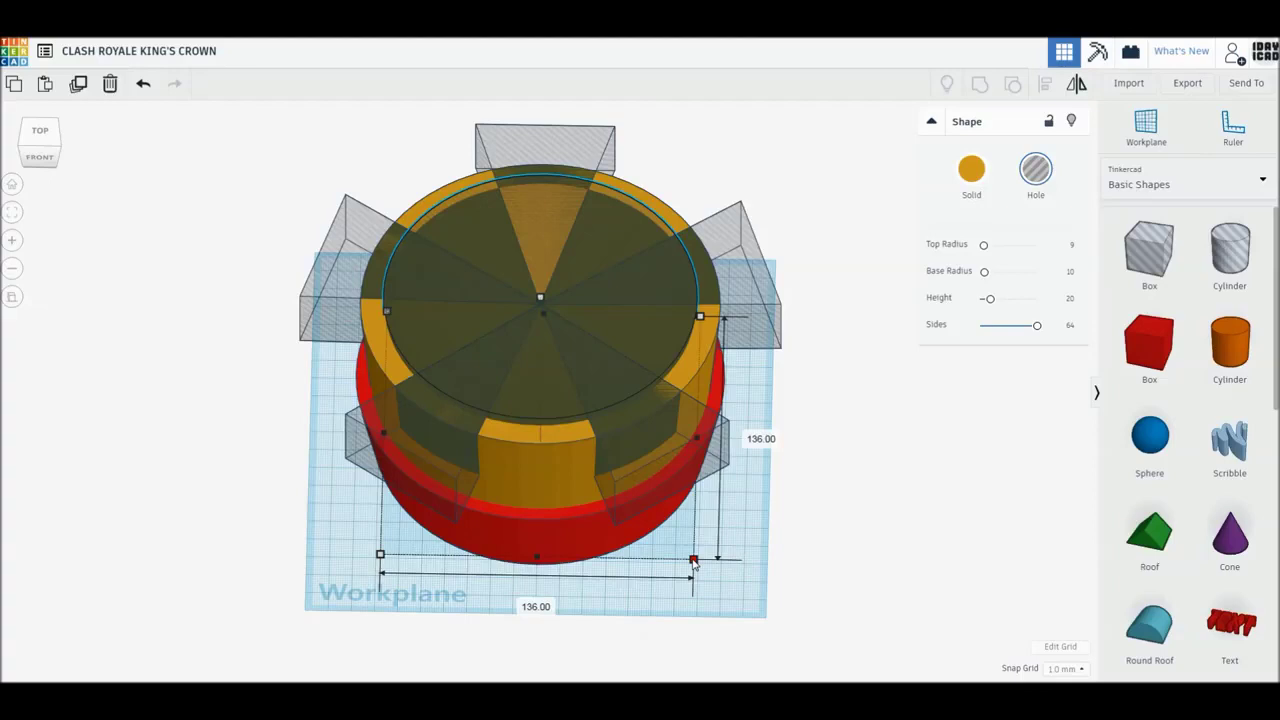
Group all crown pieces and enable Multicolor to keep the red and gold.
{"action": "key", "text": "ctrl+a"}
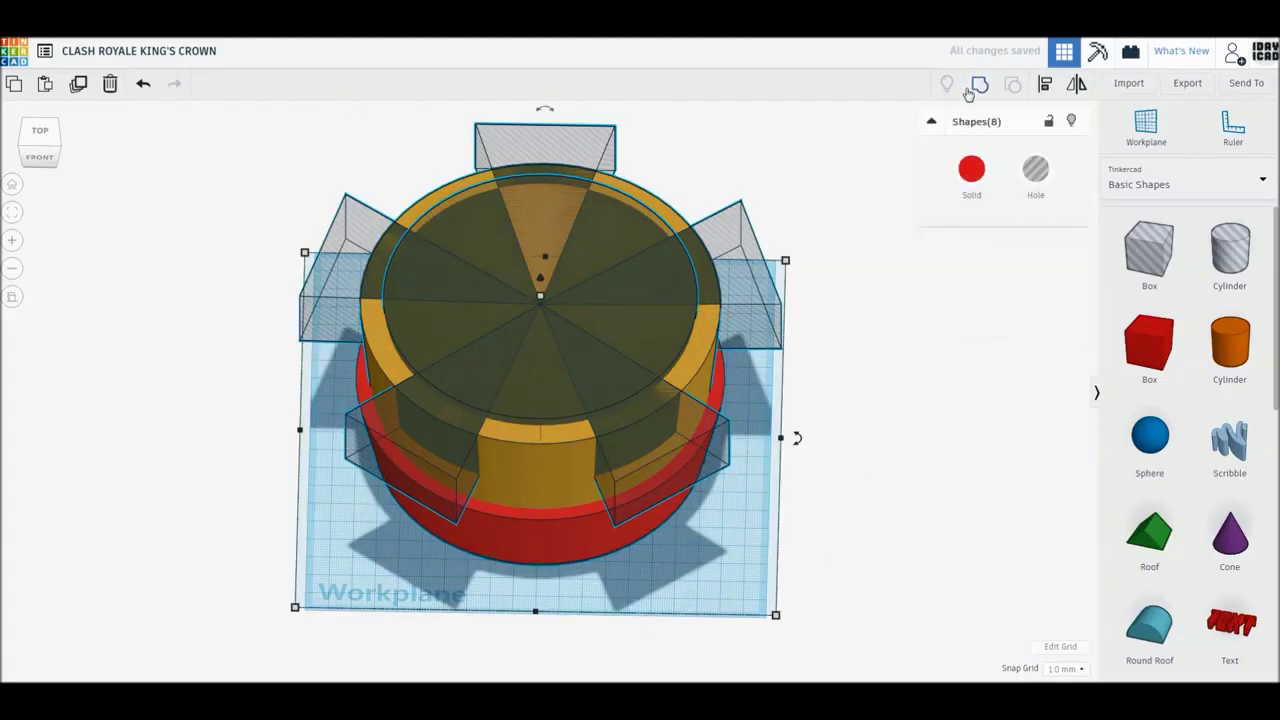
{"action": "left_click", "coordinate": [981, 86]}
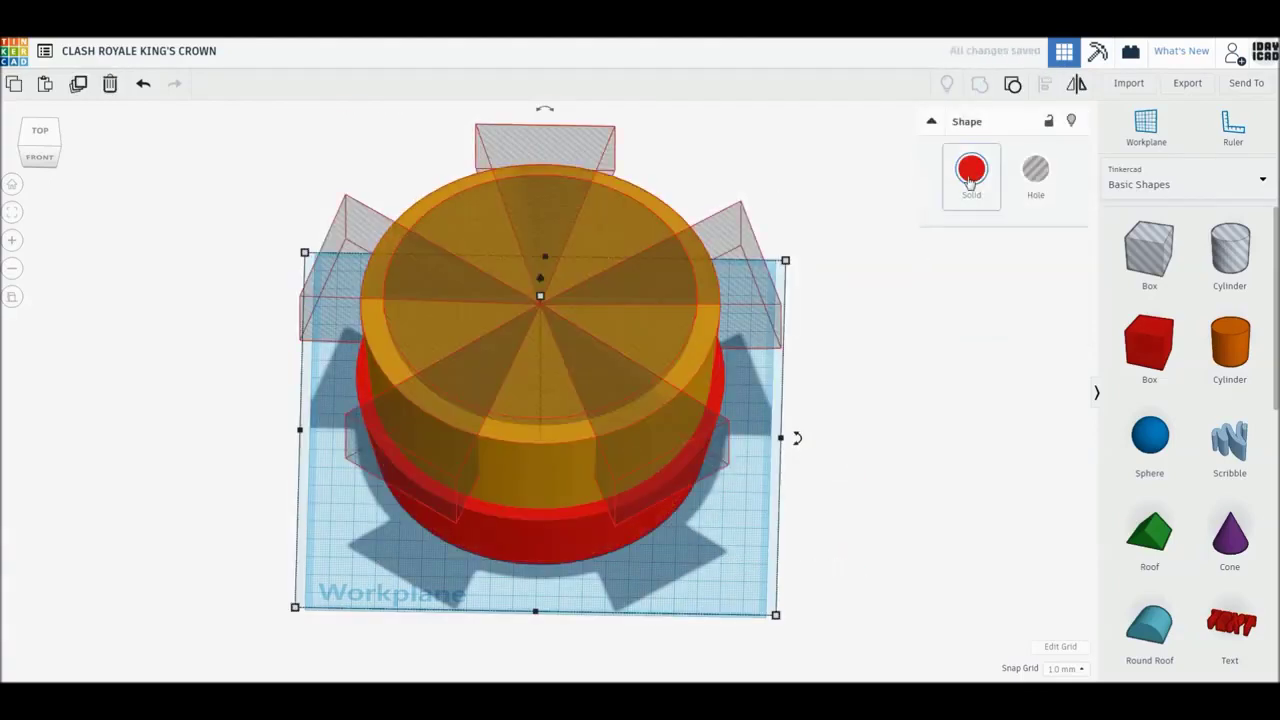
{"action": "left_click", "coordinate": [971, 172]}
{"action": "left_click", "coordinate": [977, 358]}
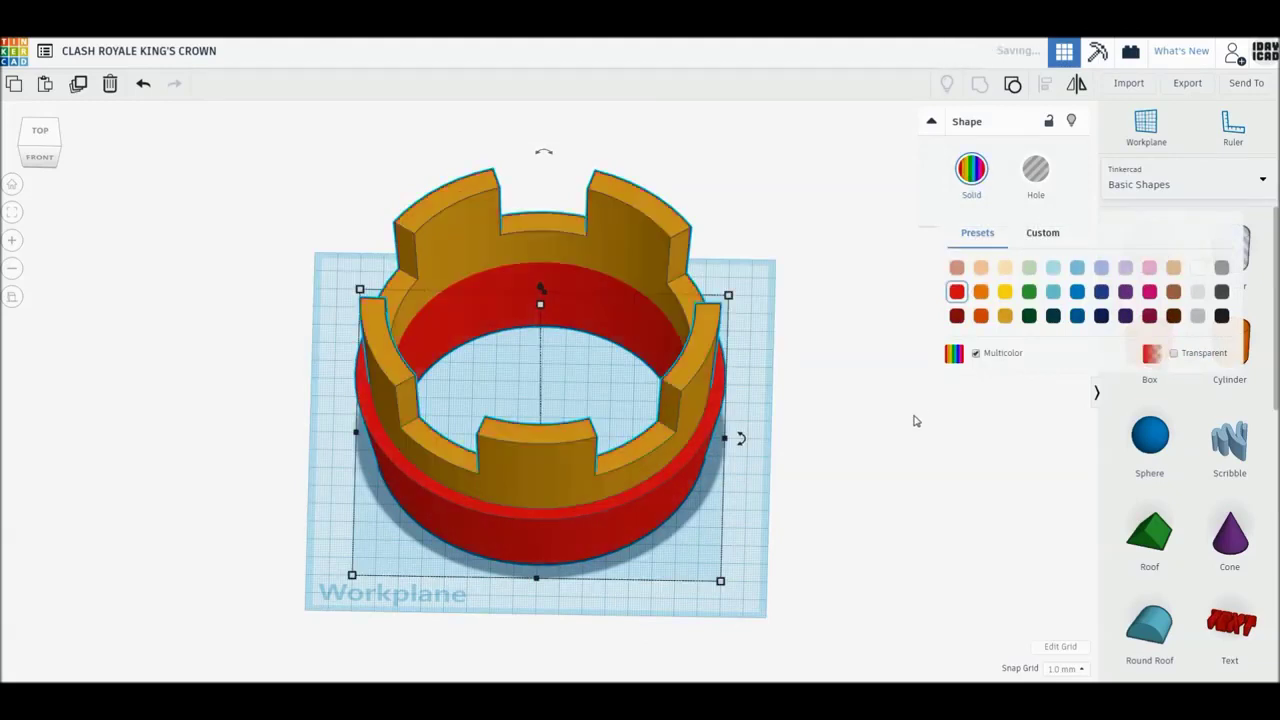
Undo an accidental move of the grouped crown.
{"action": "left_click", "coordinate": [800, 448]}
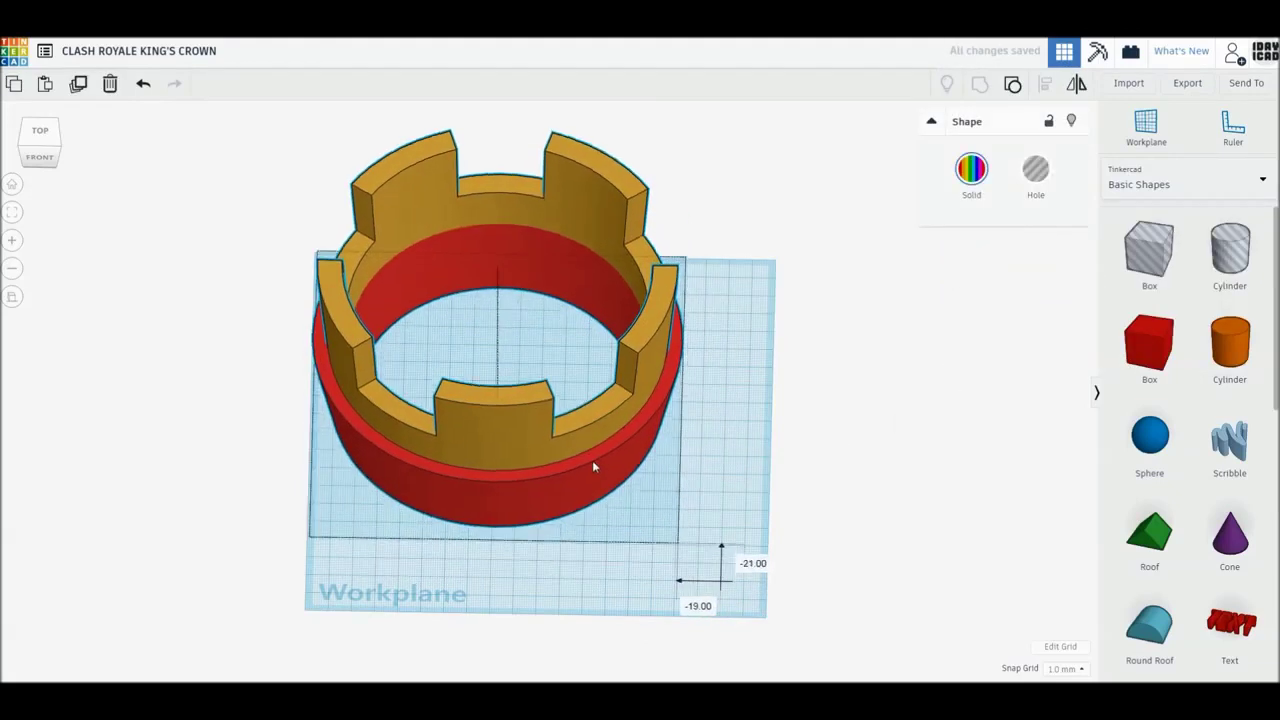
{"action": "left_click_drag", "start_coordinate": [593, 463], "coordinate": [592, 460]}
{"action": "left_click", "coordinate": [744, 504]}
{"action": "key", "text": "ctrl+z"}
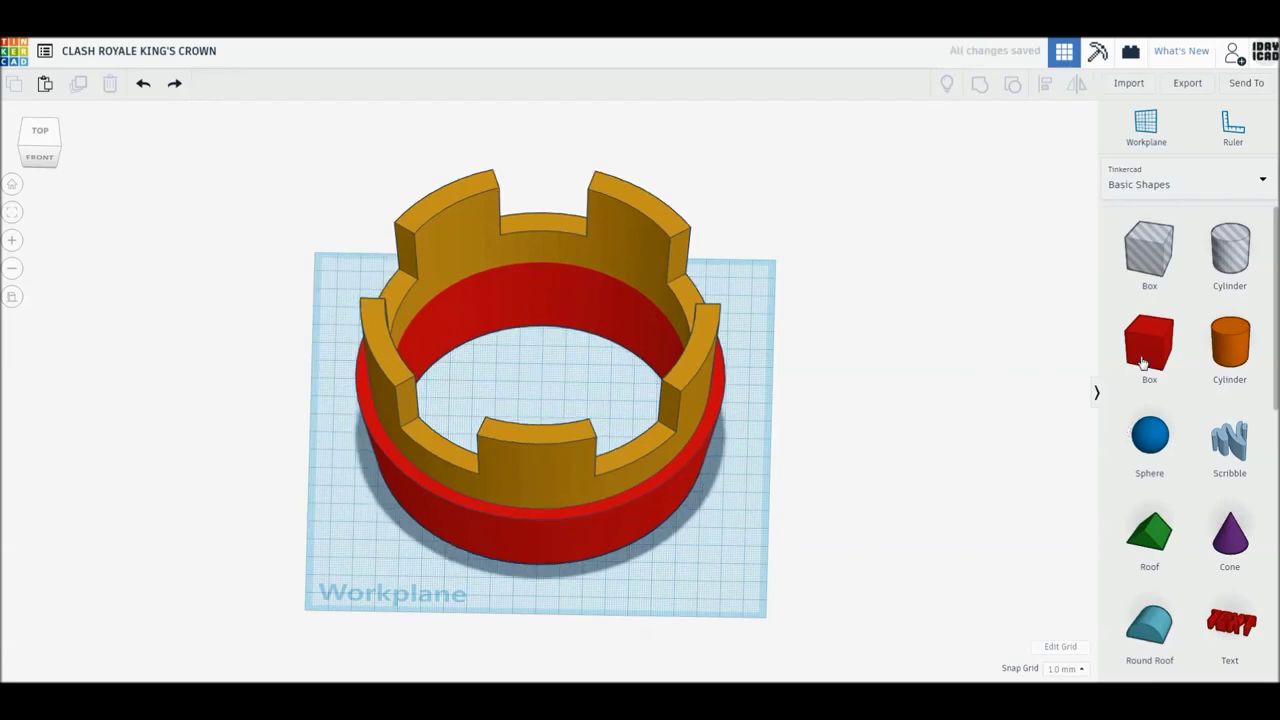
Add a red box, rotate it 45° into a diamond, and size it 30×30×4.
{"action": "left_click_drag", "start_coordinate": [1143, 362], "coordinate": [711, 578]}
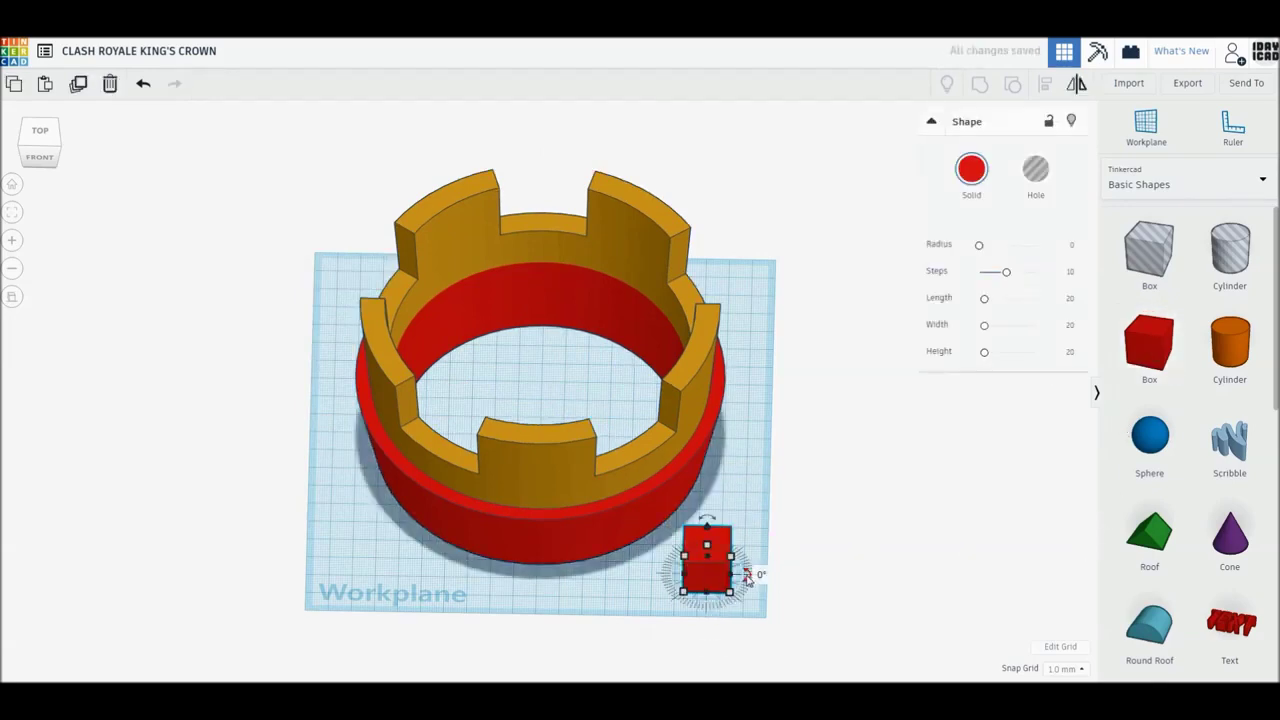
{"action": "scroll", "coordinate": [706, 589], "scroll_direction": "up", "scroll_amount": 1}
{"action": "scroll", "coordinate": [757, 540], "scroll_direction": "up", "scroll_amount": 2}
{"action": "scroll", "coordinate": [757, 537], "scroll_direction": "up", "scroll_amount": 2}
{"action": "scroll", "coordinate": [680, 463], "scroll_direction": "up", "scroll_amount": 1}
{"action": "scroll", "coordinate": [654, 434], "scroll_direction": "up", "scroll_amount": 2}
{"action": "mouse_move", "coordinate": [646, 414]}
{"action": "left_mouse_down"}
{"action": "mouse_move", "coordinate": [607, 447]}
{"action": "mouse_move", "coordinate": [623, 443]}
{"action": "left_mouse_up"}
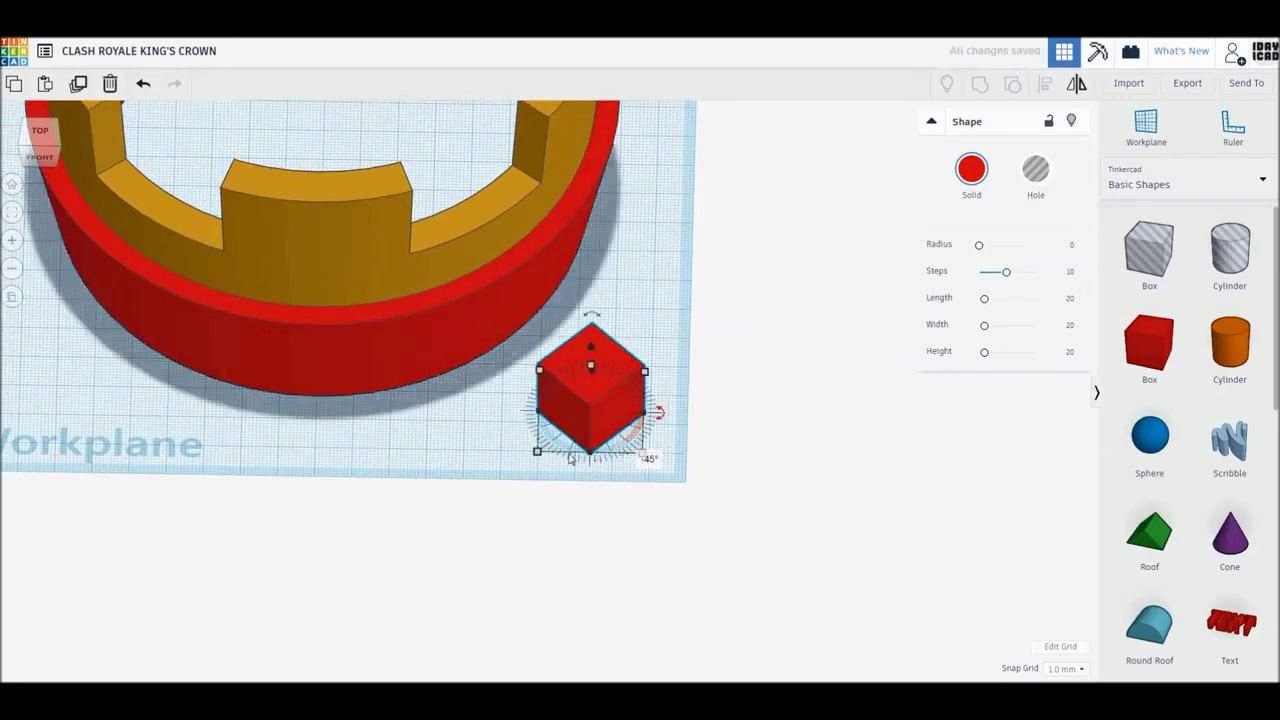
{"action": "left_click", "coordinate": [588, 501]}
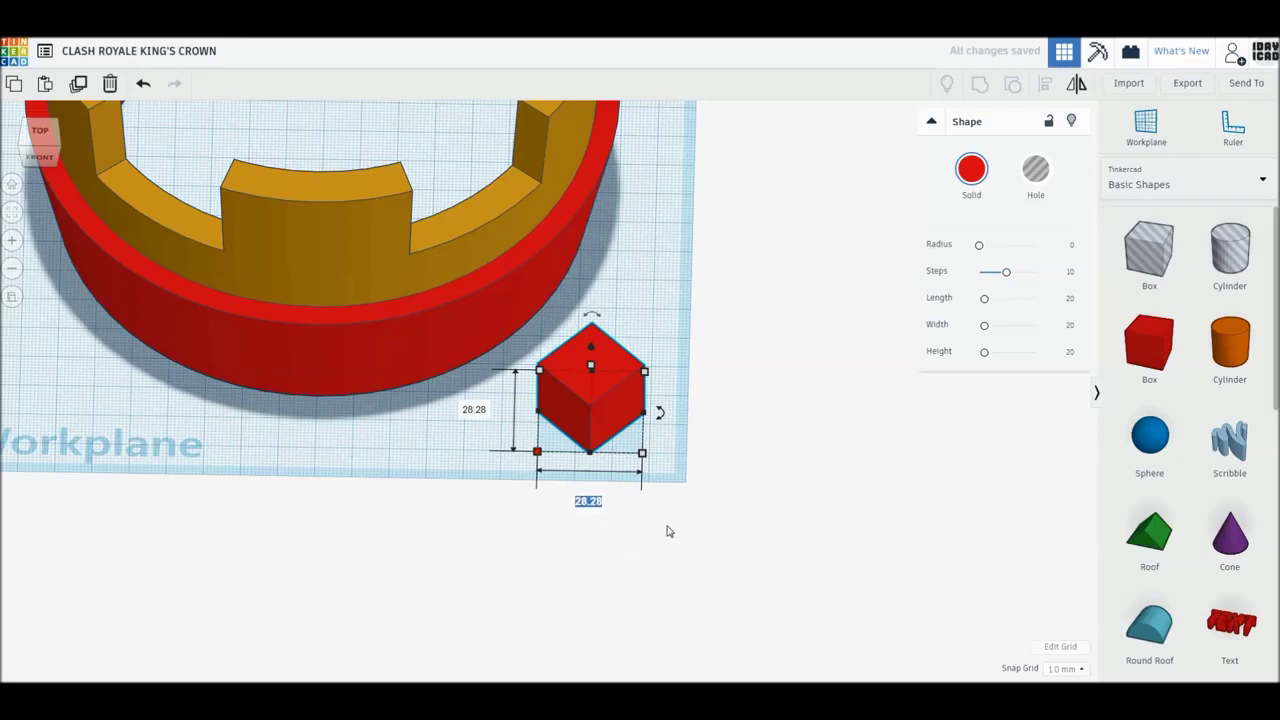
{"action": "key", "text": "Return"}
{"action": "left_click", "coordinate": [470, 410]}
{"action": "key", "text": "Return"}
{"action": "left_click", "coordinate": [652, 392]}
{"action": "type", "text": "4"}
{"action": "key", "text": "Return"}
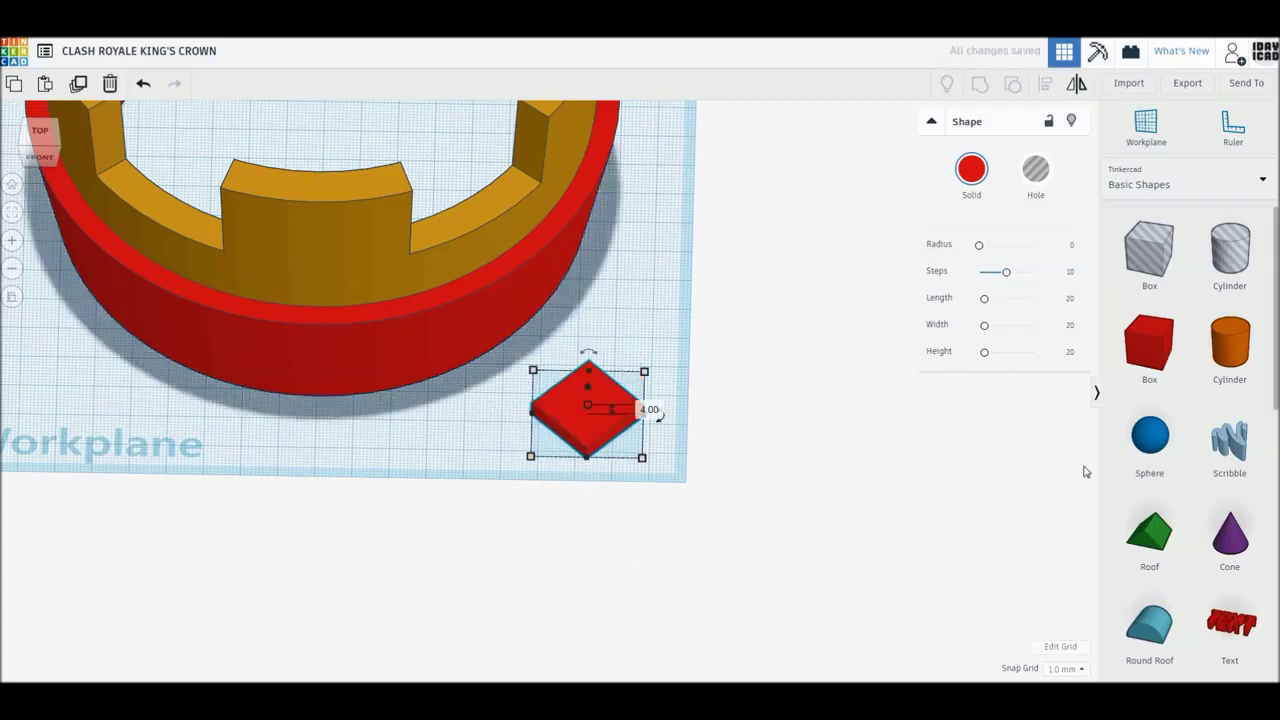
Add a cone beside it as a four-sided pyramid: 30 wide, top radius 5, height 4.
{"action": "left_click_drag", "start_coordinate": [1250, 558], "coordinate": [701, 455]}
{"action": "left_click", "coordinate": [701, 455]}
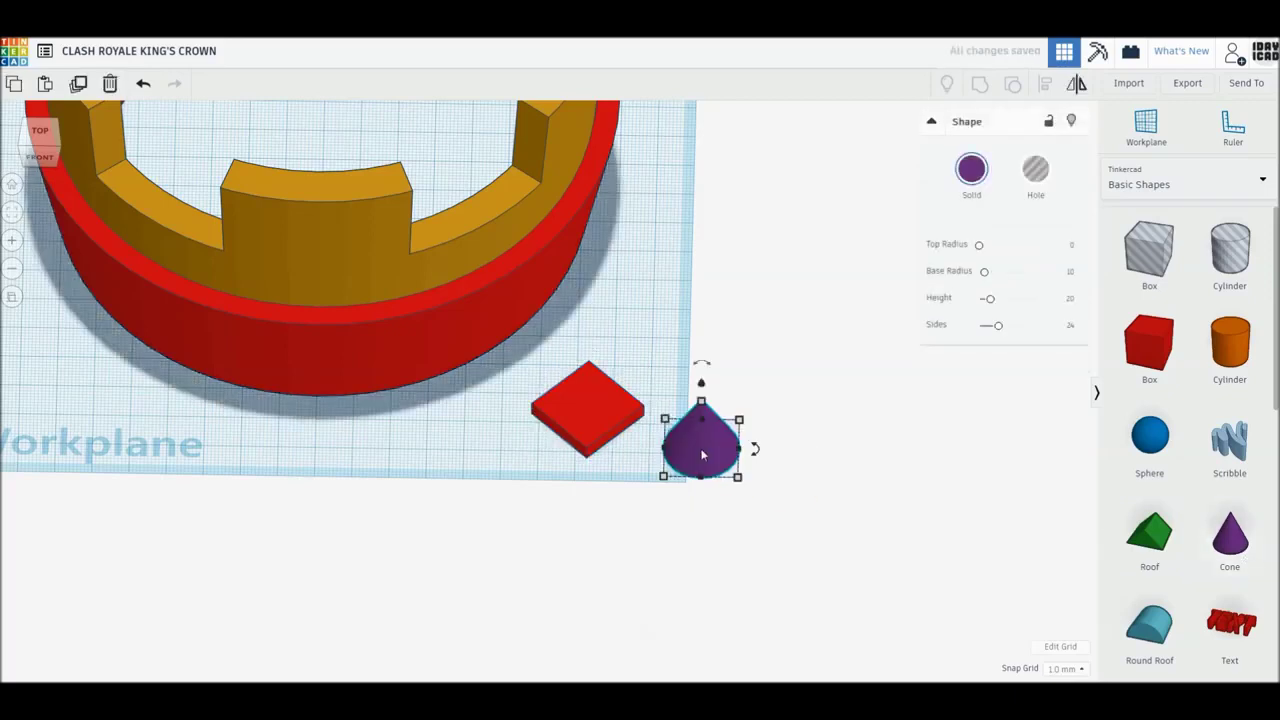
{"action": "left_click", "coordinate": [1070, 327]}
{"action": "type", "text": "4"}
{"action": "key", "text": "Return"}
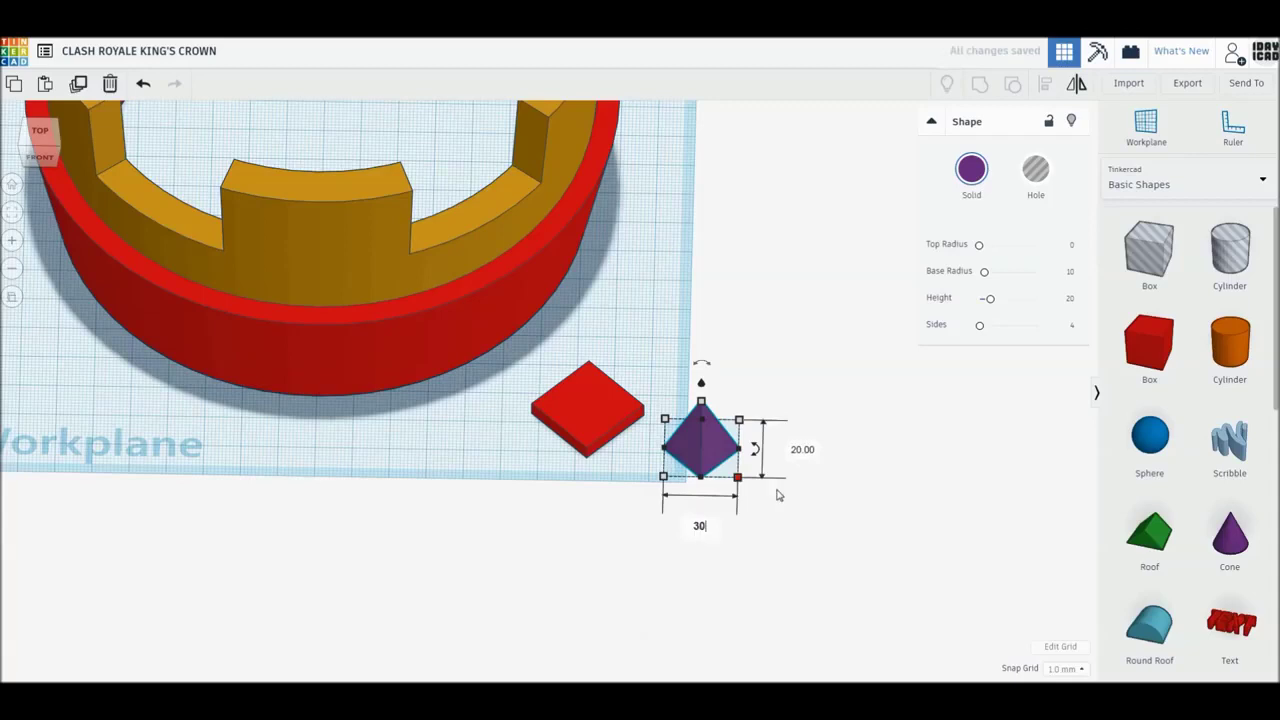
{"action": "left_click", "coordinate": [840, 449]}
{"action": "key", "text": "Return"}
{"action": "type", "text": "5"}
{"action": "key", "text": "Tab"}
{"action": "left_click", "coordinate": [782, 443]}
{"action": "type", "text": "4"}
{"action": "key", "text": "Return"}
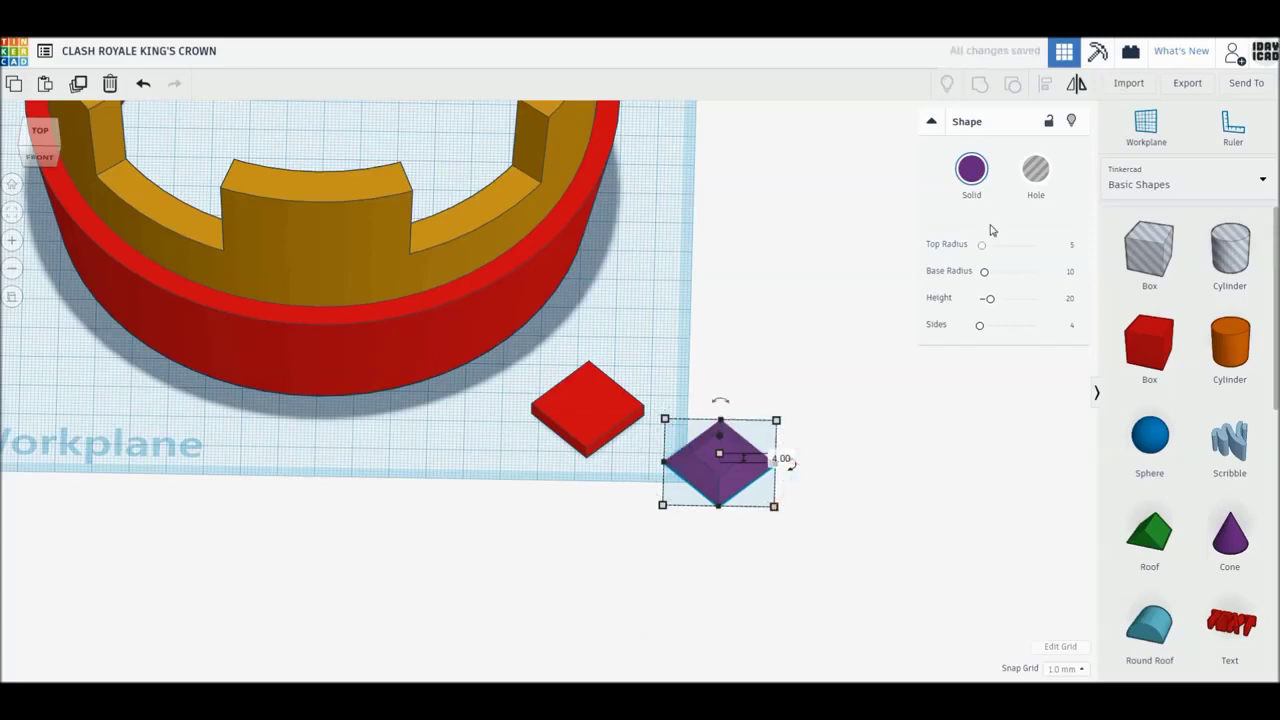
{"action": "left_click", "coordinate": [971, 169]}
{"action": "left_click", "coordinate": [718, 432]}
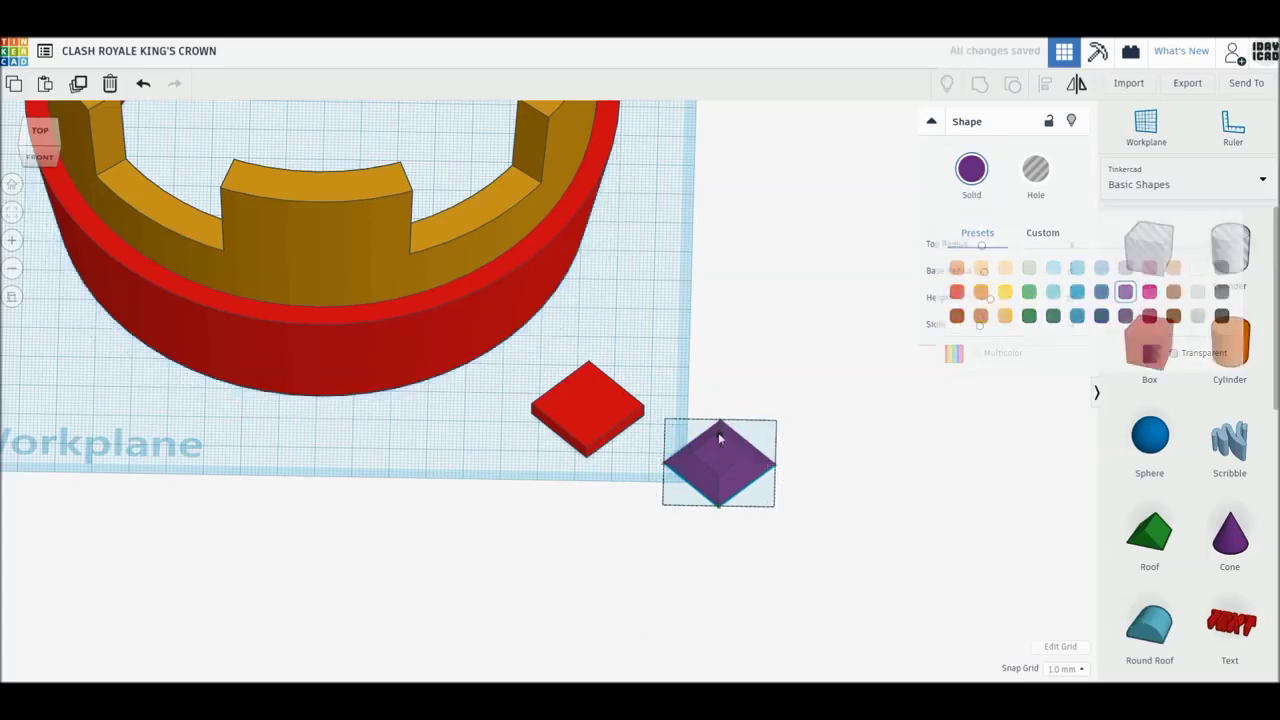
{"action": "left_click_drag", "start_coordinate": [850, 575], "coordinate": [606, 414]}
Centre the tile and pyramid on each other, group them, and colour the gem gold.
{"action": "left_click", "coordinate": [651, 517]}
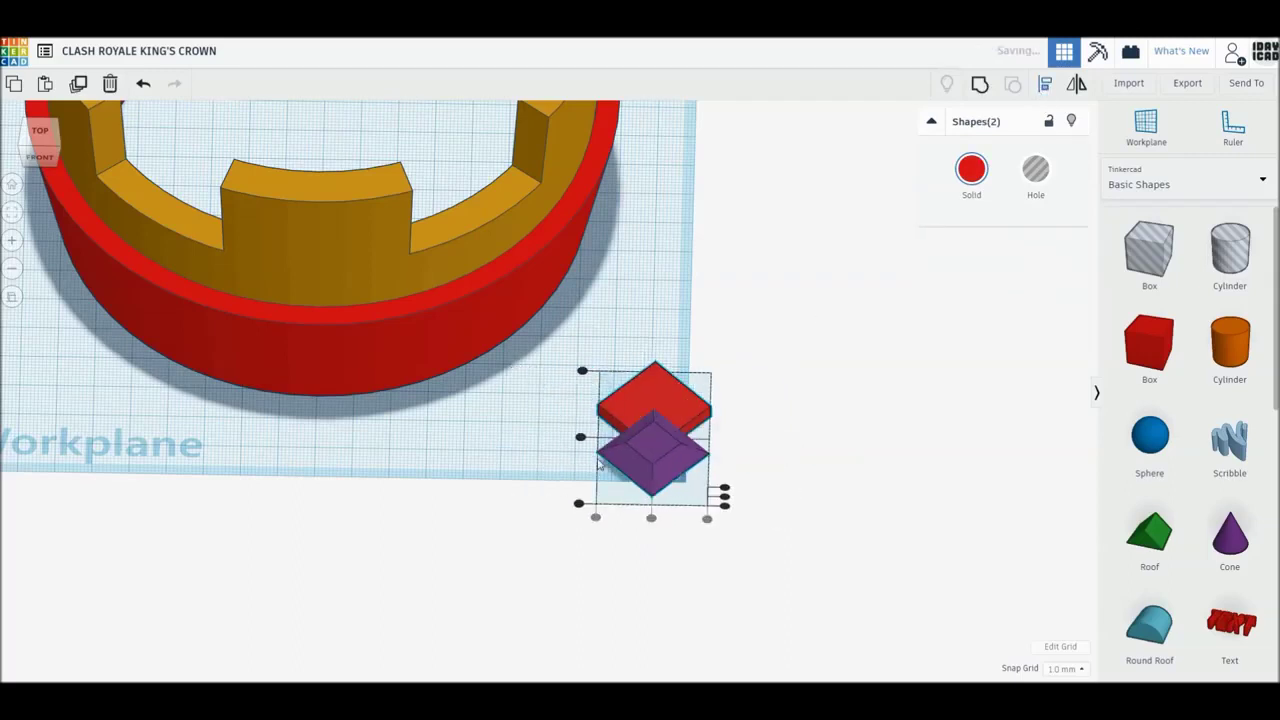
{"action": "left_click", "coordinate": [581, 437]}
{"action": "left_click", "coordinate": [980, 86]}
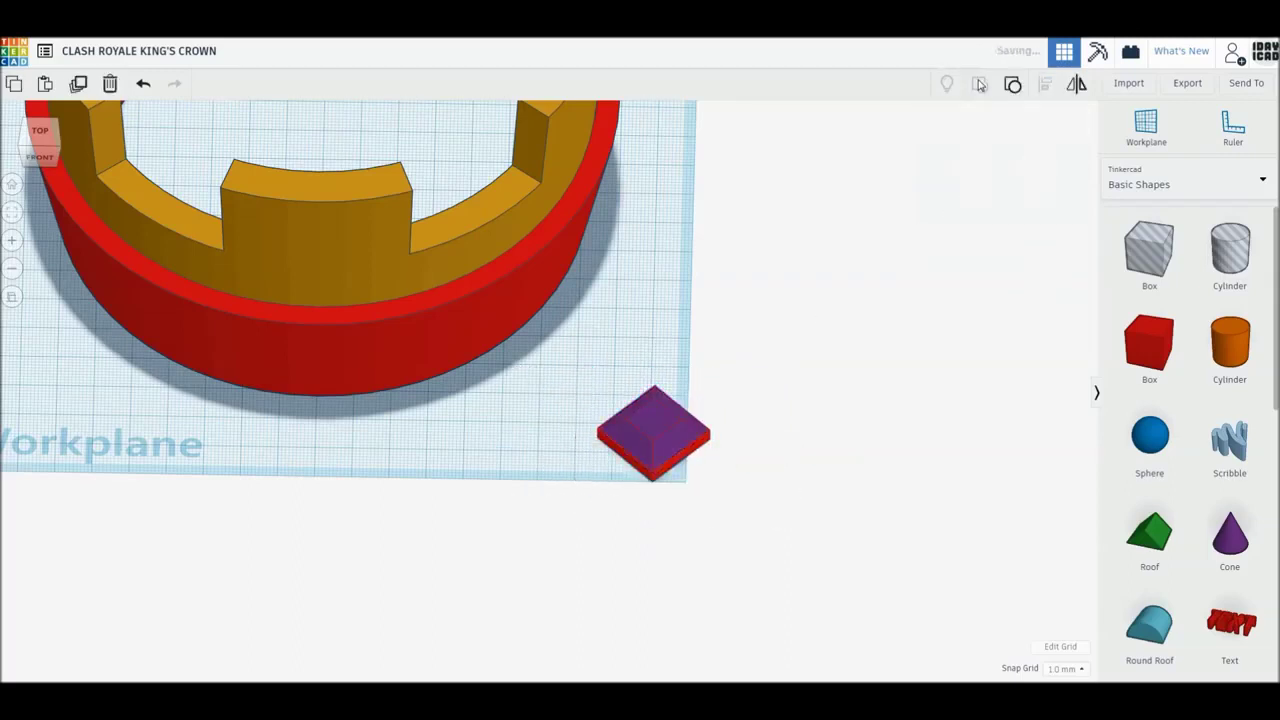
{"action": "left_click", "coordinate": [971, 168]}
{"action": "left_click", "coordinate": [1004, 316]}
{"action": "left_click", "coordinate": [811, 367]}
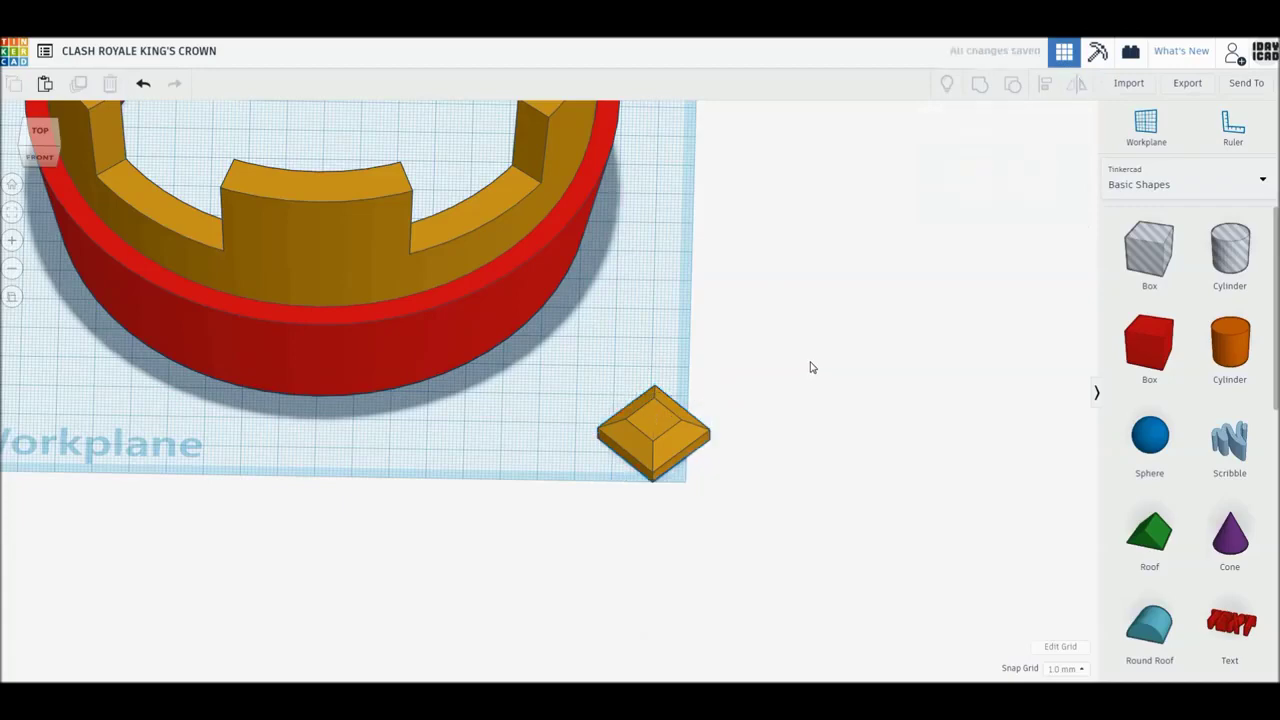
View the crown from the right and stand the gold gem upright.
{"action": "mouse_move", "coordinate": [797, 404]}
{"action": "right_mouse_down"}
{"action": "mouse_move", "coordinate": [557, 360]}
{"action": "mouse_move", "coordinate": [617, 323]}
{"action": "mouse_move", "coordinate": [634, 503]}
{"action": "mouse_move", "coordinate": [524, 420]}
{"action": "mouse_move", "coordinate": [508, 428]}
{"action": "right_mouse_up"}
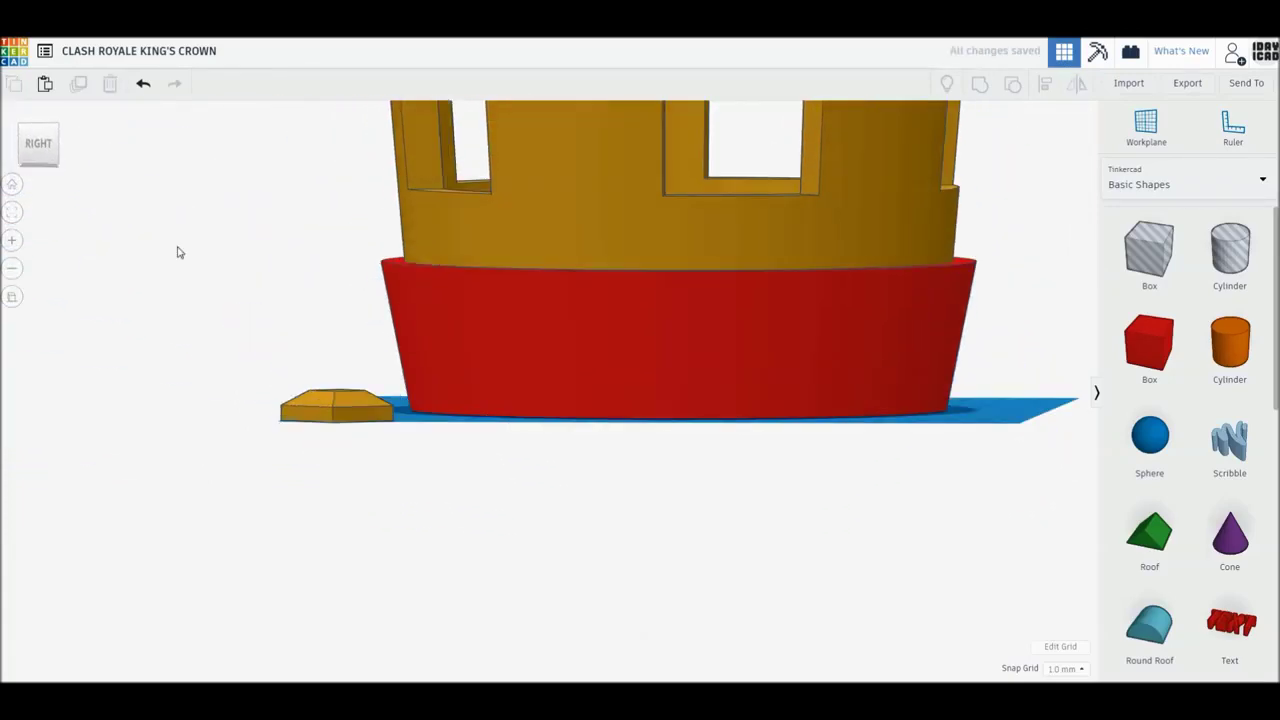
{"action": "left_click", "coordinate": [38, 143]}
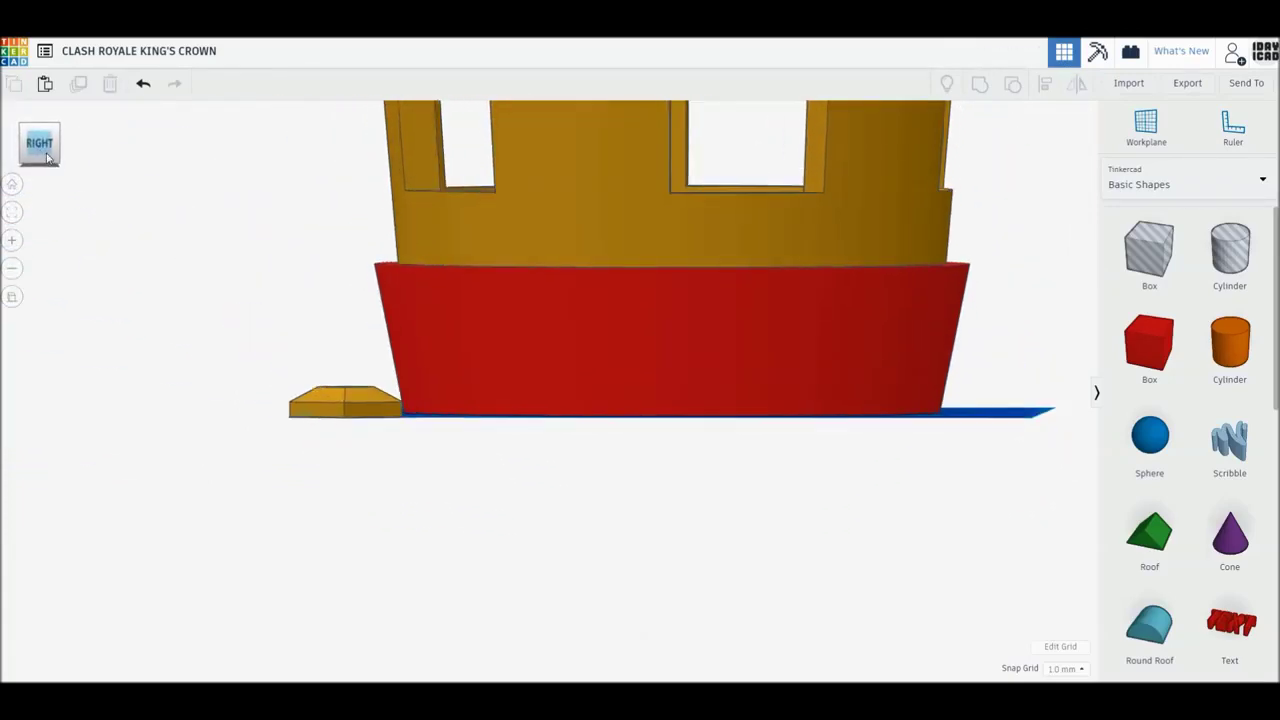
{"action": "left_click", "coordinate": [341, 404]}
{"action": "left_click_drag", "start_coordinate": [352, 372], "coordinate": [336, 410]}
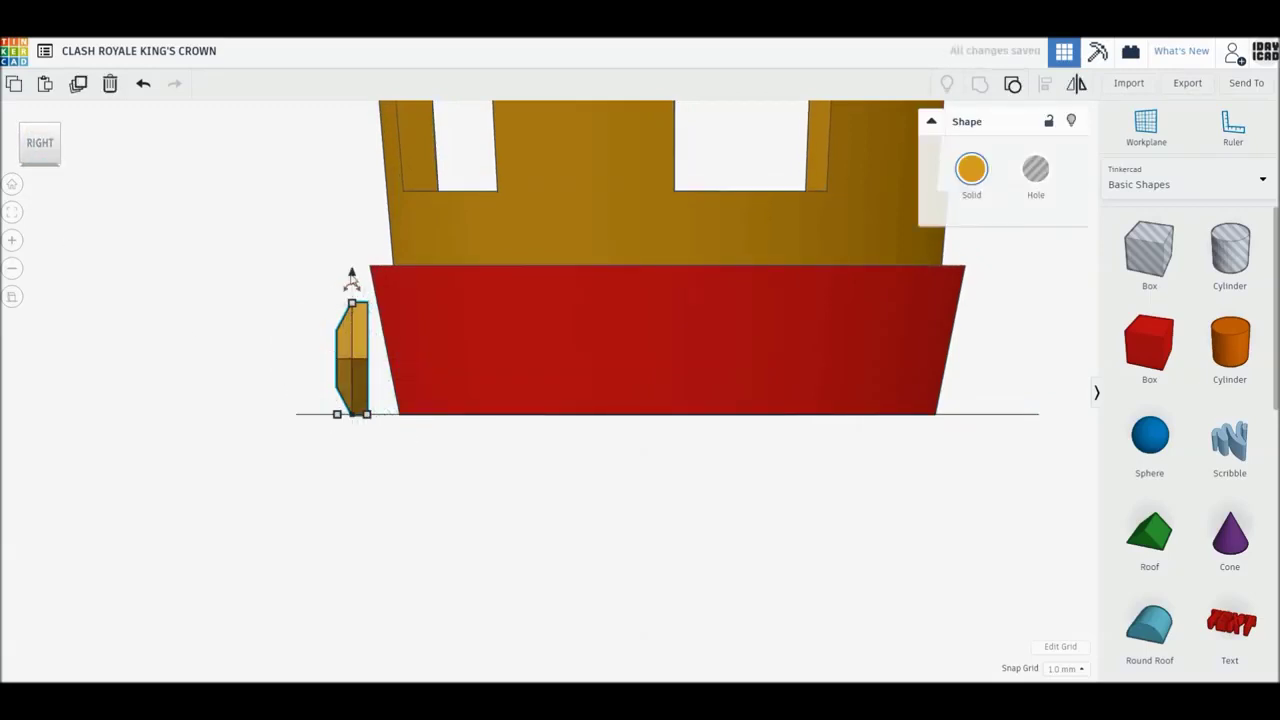
Lift the gem 4 mm, tilt it -12° to the band's slope, and nudge it against the band.
{"action": "left_click_drag", "start_coordinate": [351, 268], "coordinate": [351, 261]}
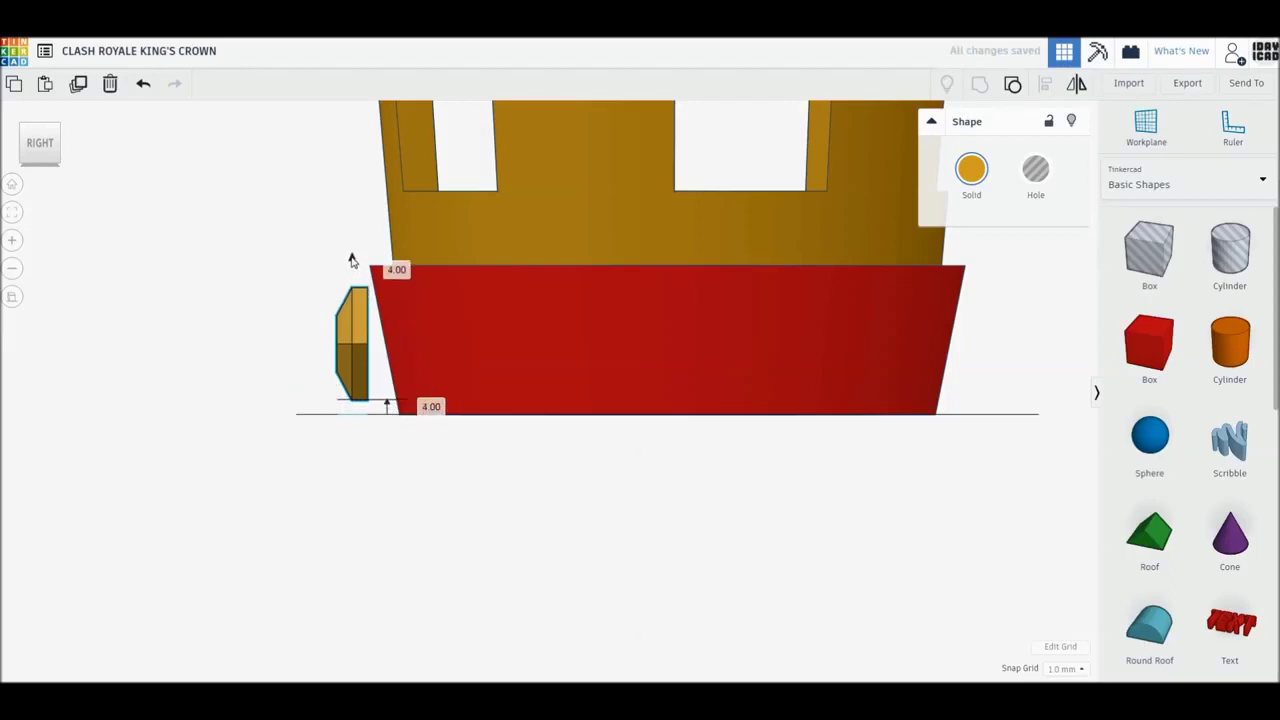
{"action": "scroll", "coordinate": [396, 323], "scroll_direction": "up", "scroll_amount": 3}
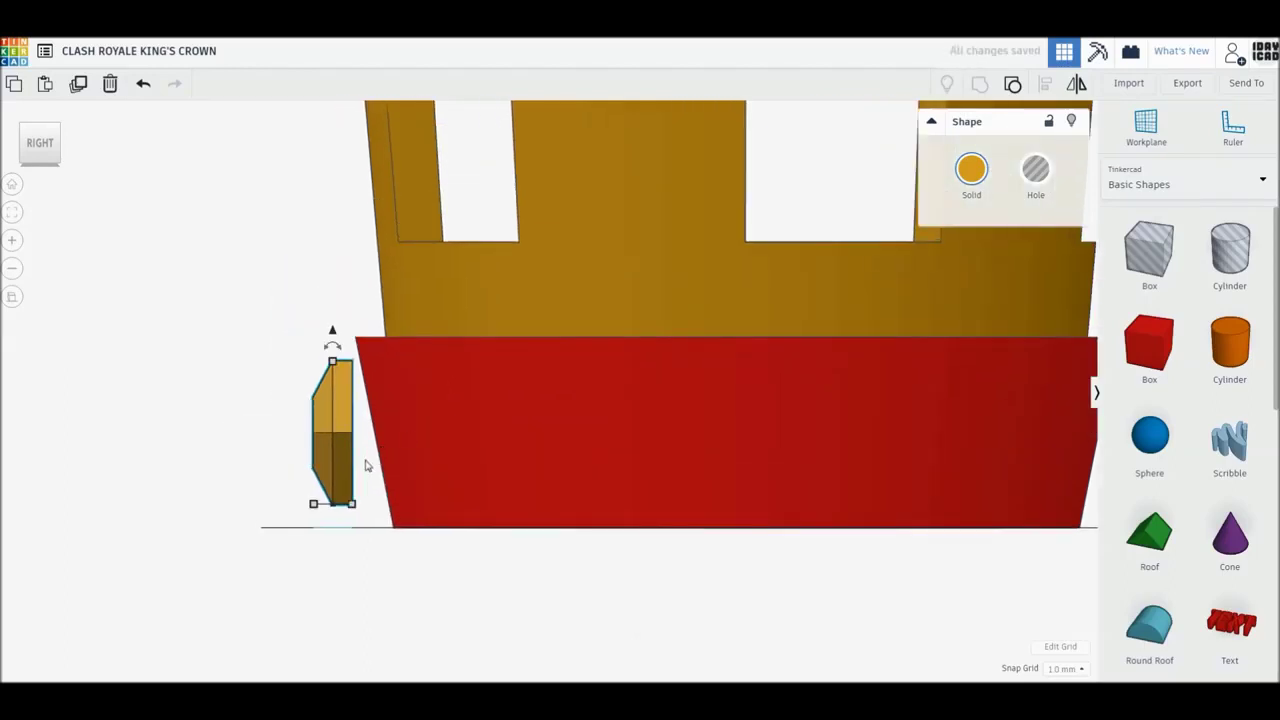
{"action": "scroll", "coordinate": [370, 455], "scroll_direction": "up", "scroll_amount": 2}
{"action": "left_click_drag", "start_coordinate": [275, 296], "coordinate": [232, 196]}
{"action": "key", "text": "Right"}
{"action": "key", "text": "Right"}
{"action": "key", "text": "Right"}
{"action": "key", "text": "Right"}
{"action": "key", "text": "Right"}
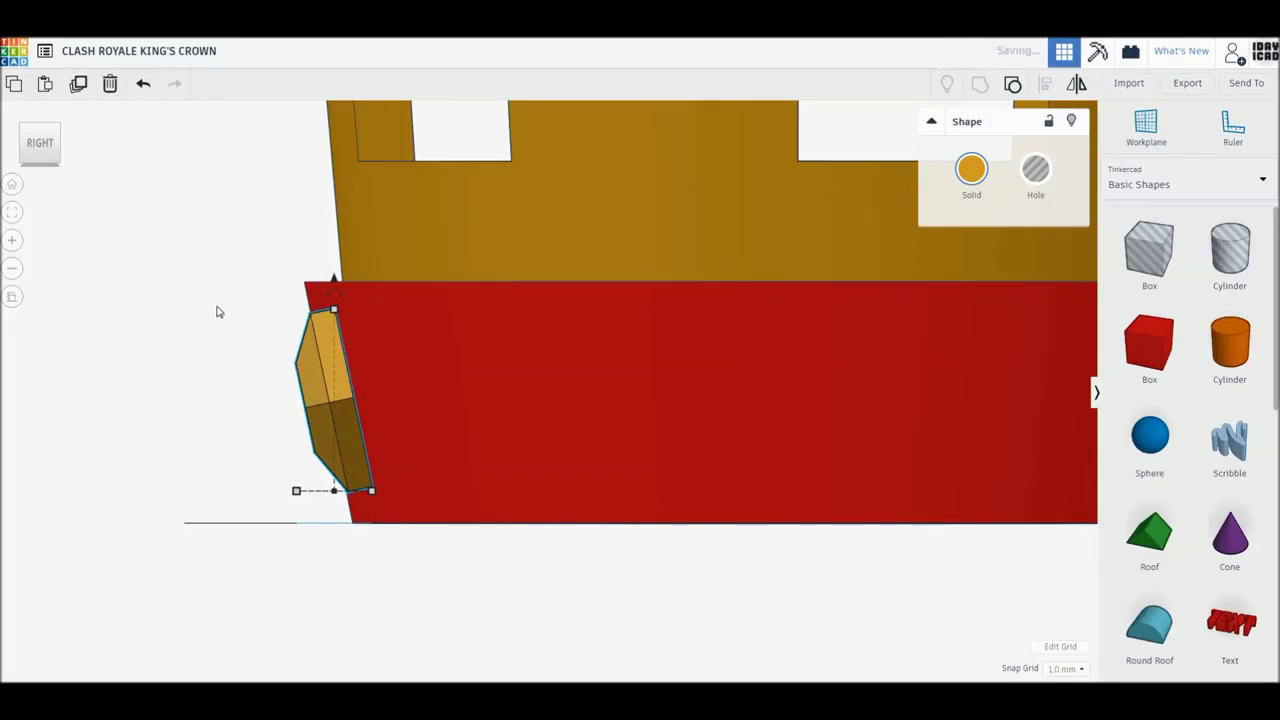
{"action": "left_click", "coordinate": [217, 312]}
{"action": "key", "text": "ctrl+a"}
{"action": "key", "text": "f"}
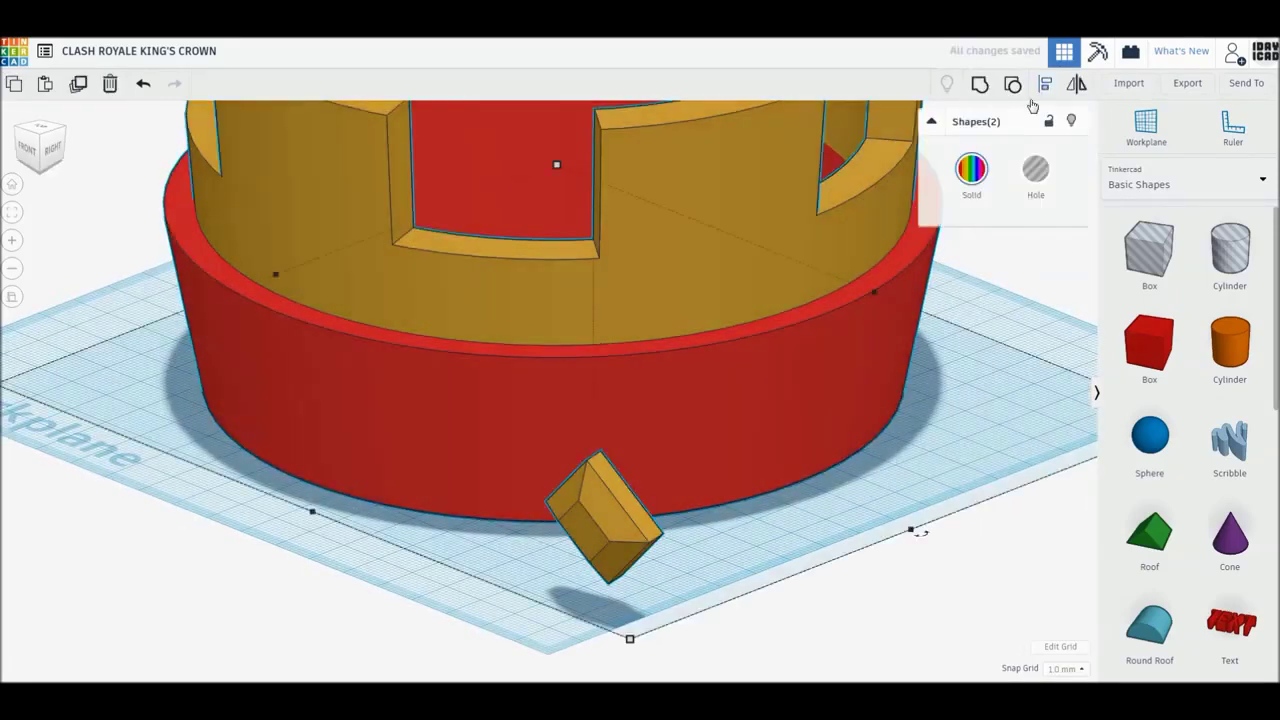
Re-angle and nudge the gold gem so it presses partly into the red band's left side.
{"action": "key", "text": "ctrl+z"}
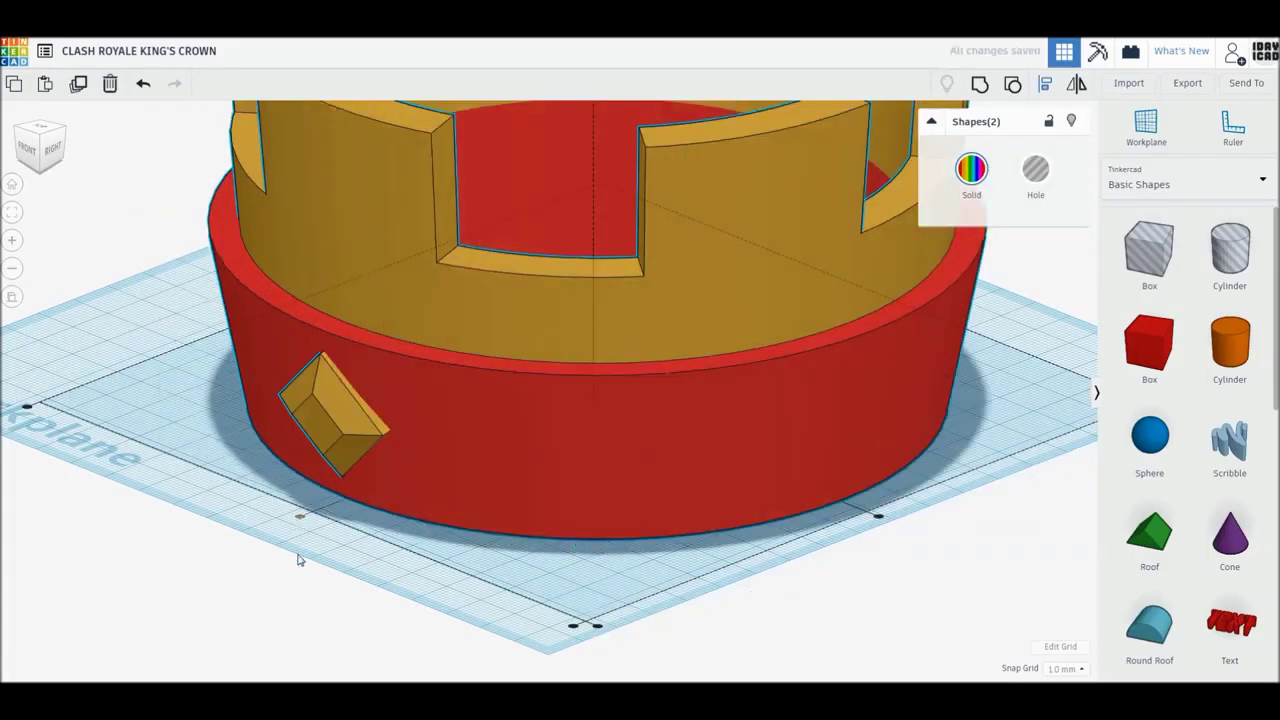
{"action": "right_click_drag", "start_coordinate": [313, 525], "coordinate": [203, 486]}
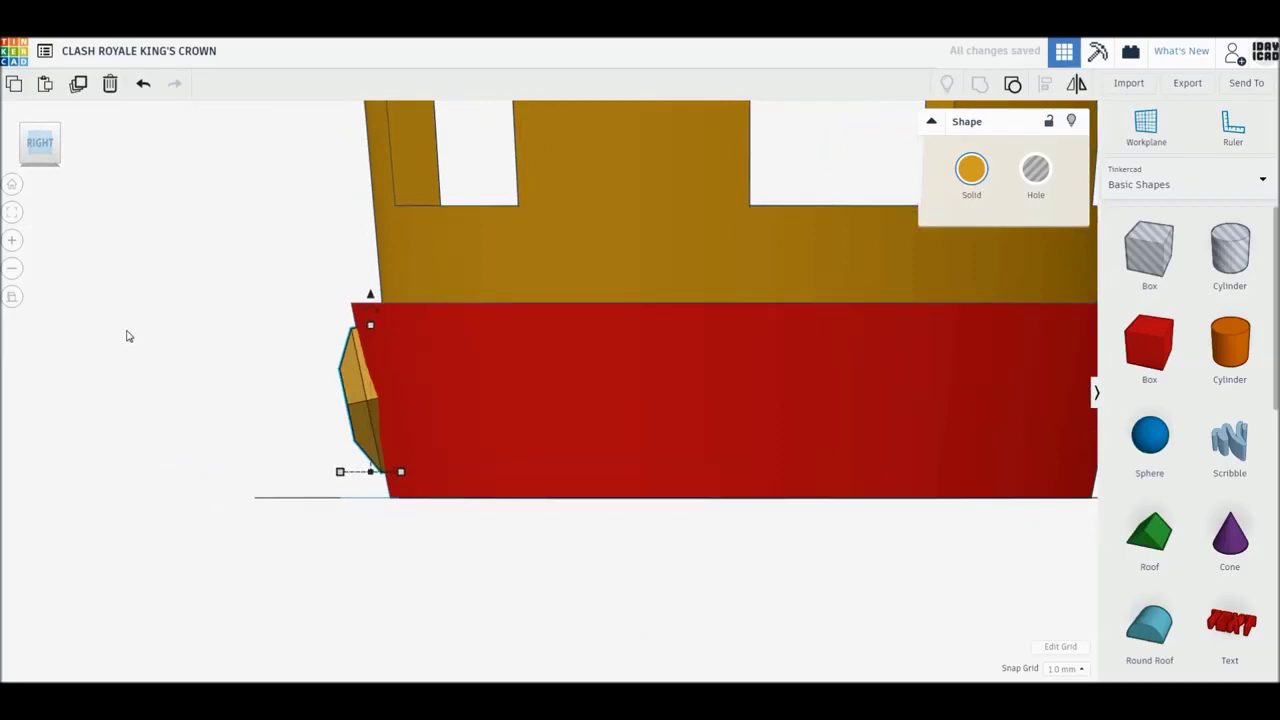
{"action": "key", "text": "Right"}
{"action": "left_click_drag", "start_coordinate": [375, 293], "coordinate": [377, 217]}
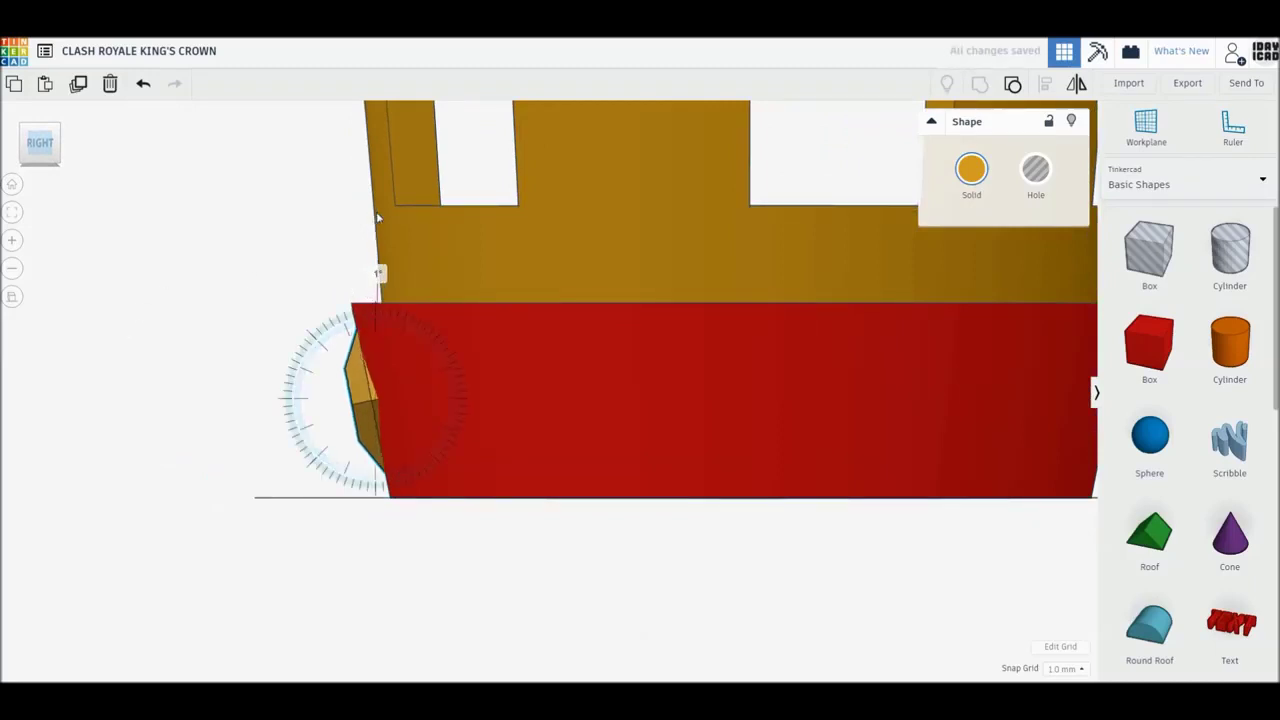
{"action": "left_click", "coordinate": [294, 223]}
{"action": "mouse_move", "coordinate": [317, 297]}
{"action": "right_mouse_down"}
{"action": "mouse_move", "coordinate": [388, 305]}
{"action": "mouse_move", "coordinate": [371, 307]}
{"action": "right_mouse_up"}
{"action": "left_click", "coordinate": [323, 370]}
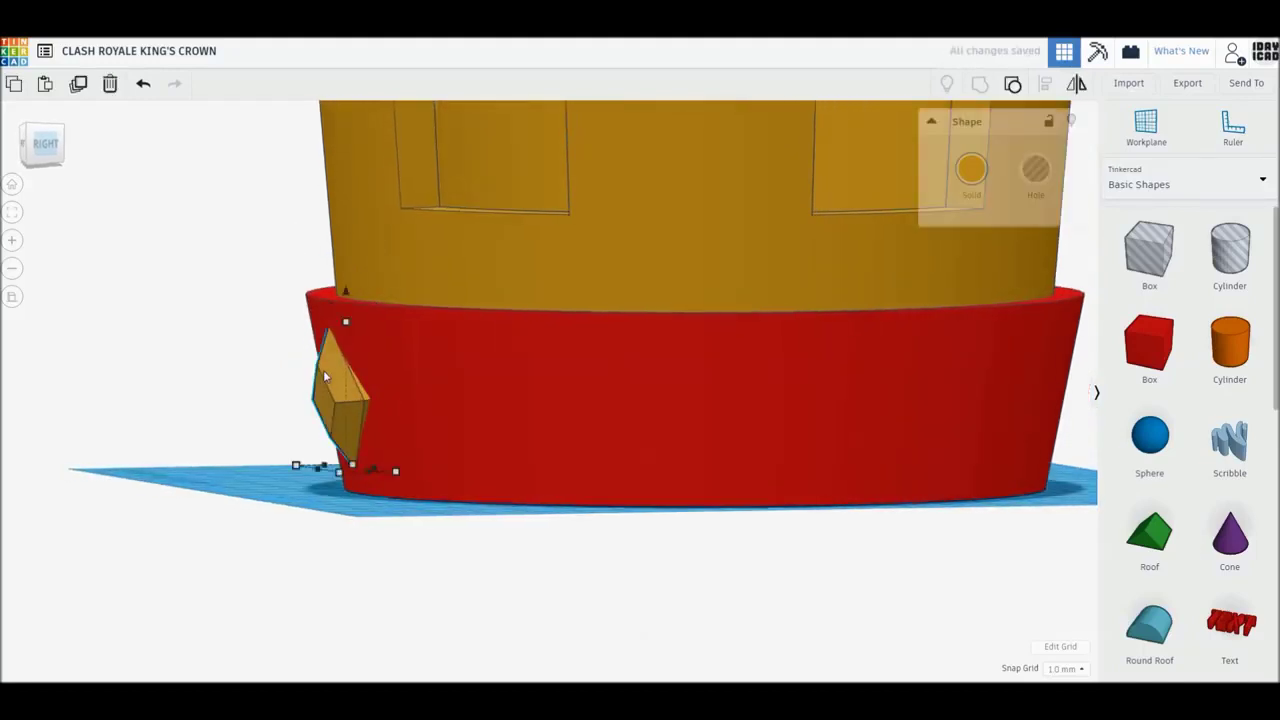
{"action": "left_click", "coordinate": [294, 375]}
{"action": "right_click_drag", "start_coordinate": [280, 420], "coordinate": [171, 334]}
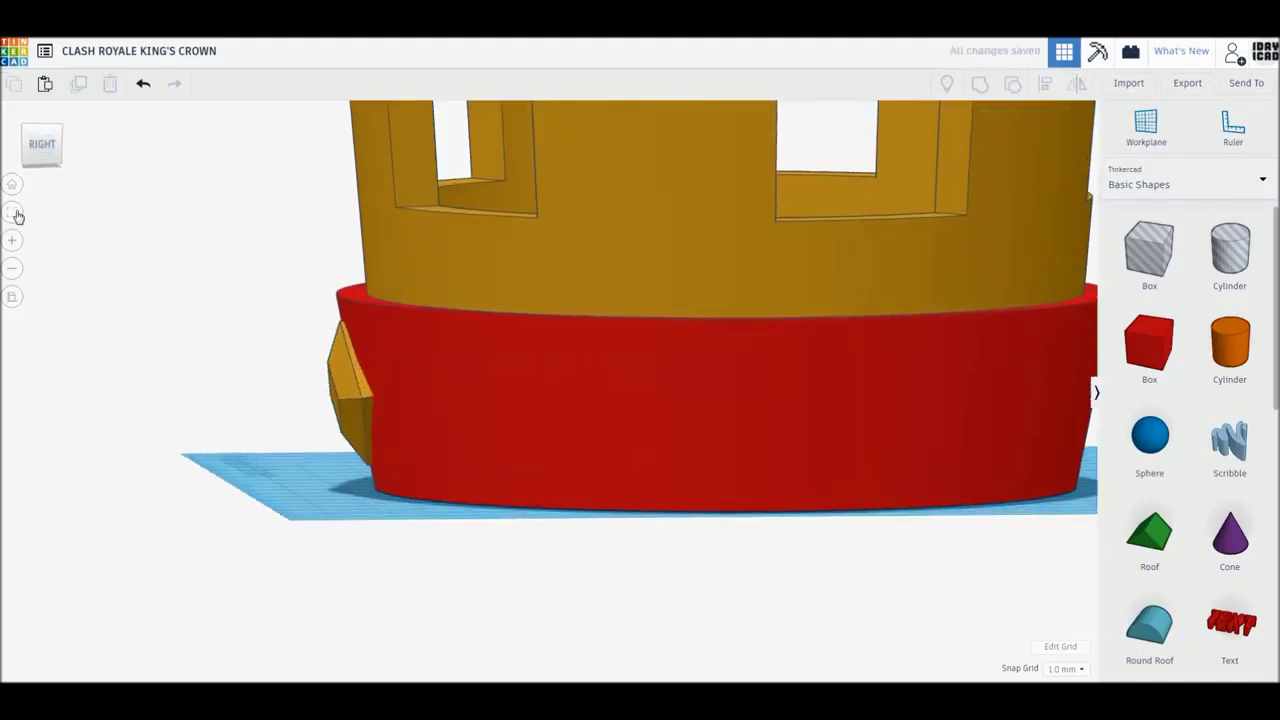
{"action": "left_click", "coordinate": [341, 393]}
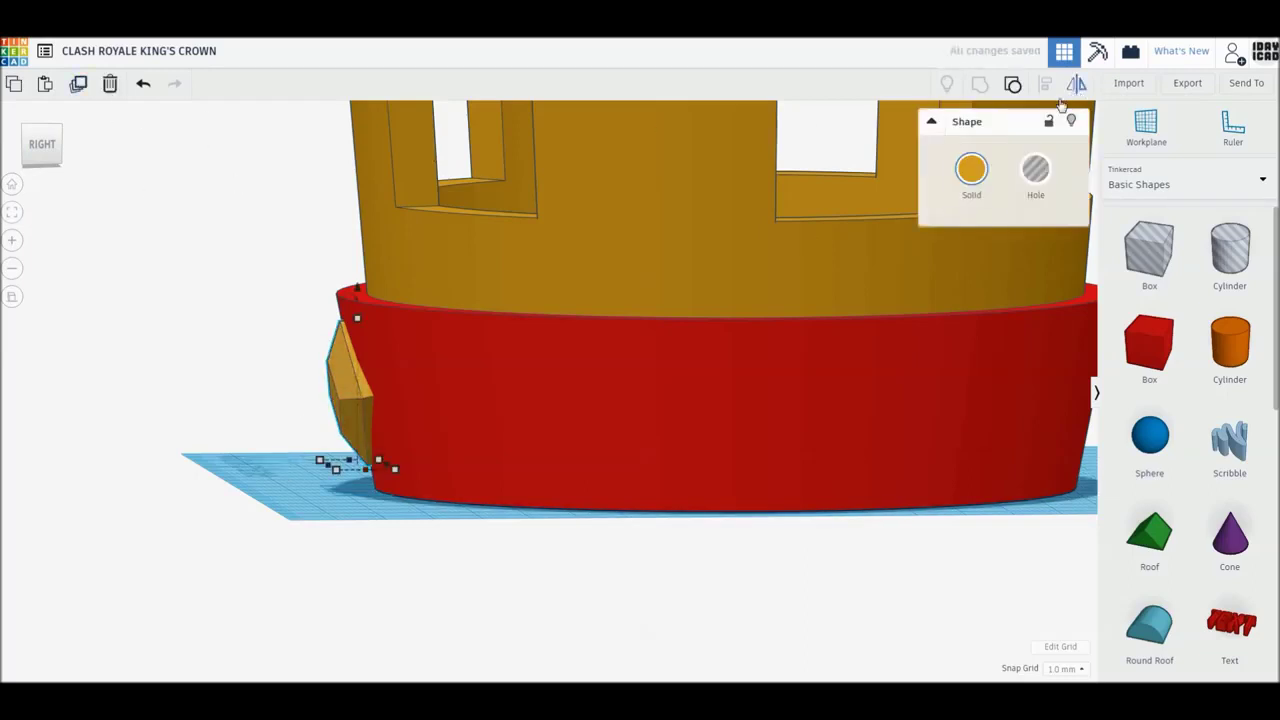
{"action": "right_click_drag", "start_coordinate": [375, 489], "coordinate": [363, 520]}
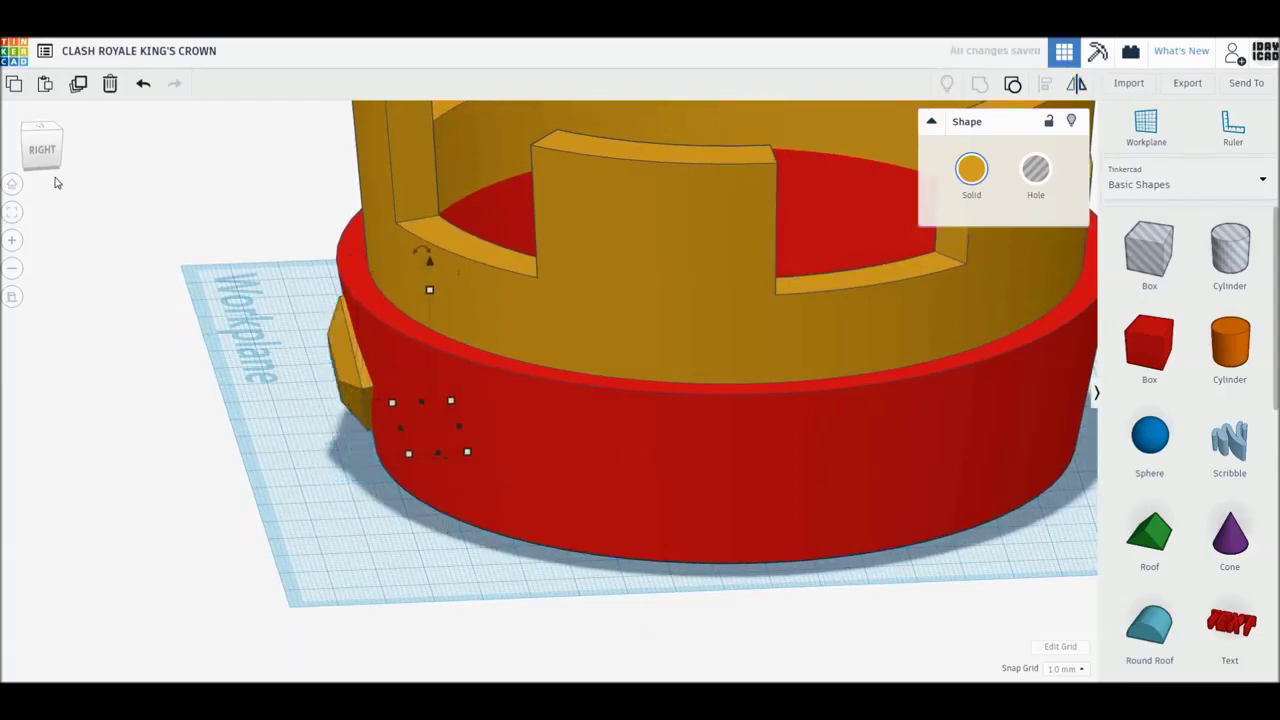
Place a mirrored gem copy on the band's opposite side and group both side gems.
{"action": "left_click", "coordinate": [35, 150]}
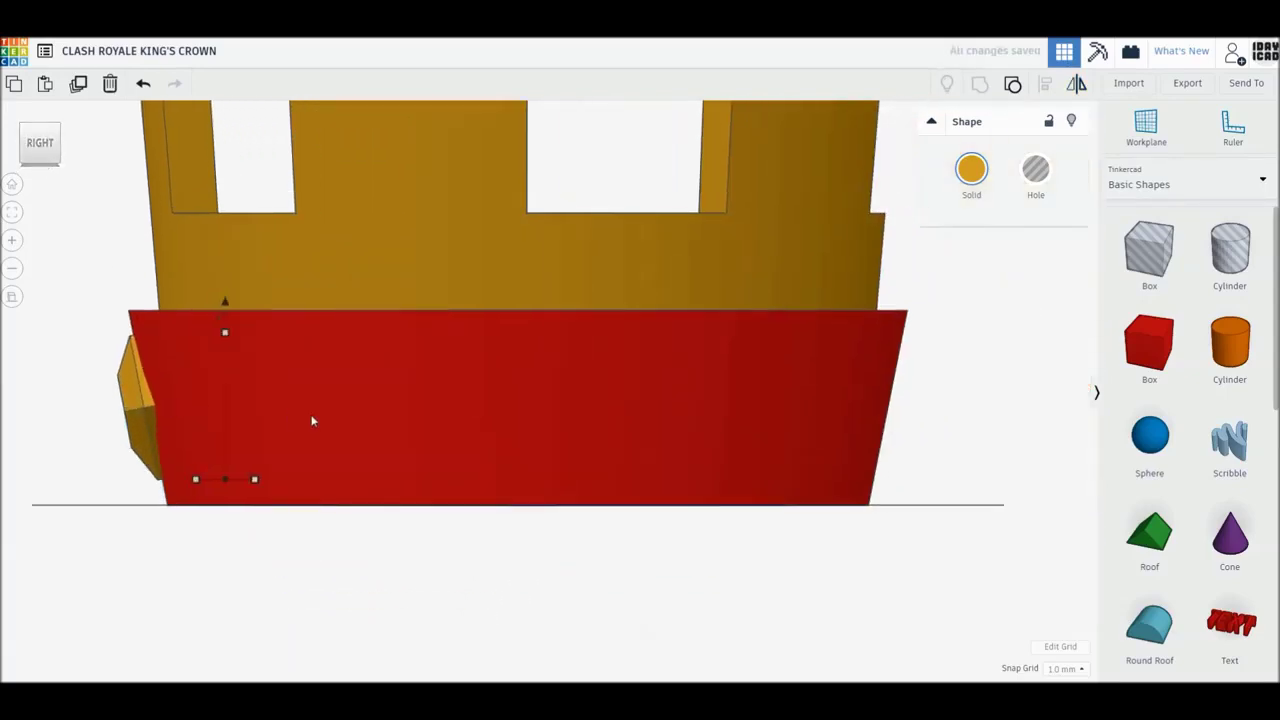
{"action": "key", "text": "Right"}
{"action": "key", "text": "Right"}
{"action": "key", "text": "Right"}
{"action": "key", "text": "Right"}
{"action": "key", "text": "Right"}
{"action": "key", "text": "Right"}
{"action": "key", "text": "Right"}
{"action": "key", "text": "Right"}
{"action": "key", "text": "Right"}
{"action": "key", "text": "Right"}
{"action": "key", "text": "Right"}
{"action": "key", "text": "Right"}
{"action": "key", "text": "Right"}
{"action": "key", "text": "Right"}
{"action": "key", "text": "Right"}
{"action": "key", "text": "Right"}
{"action": "key", "text": "Right"}
{"action": "key", "text": "Right"}
{"action": "key", "text": "Right"}
{"action": "key", "text": "Right"}
{"action": "key", "text": "Right"}
{"action": "key", "text": "Right"}
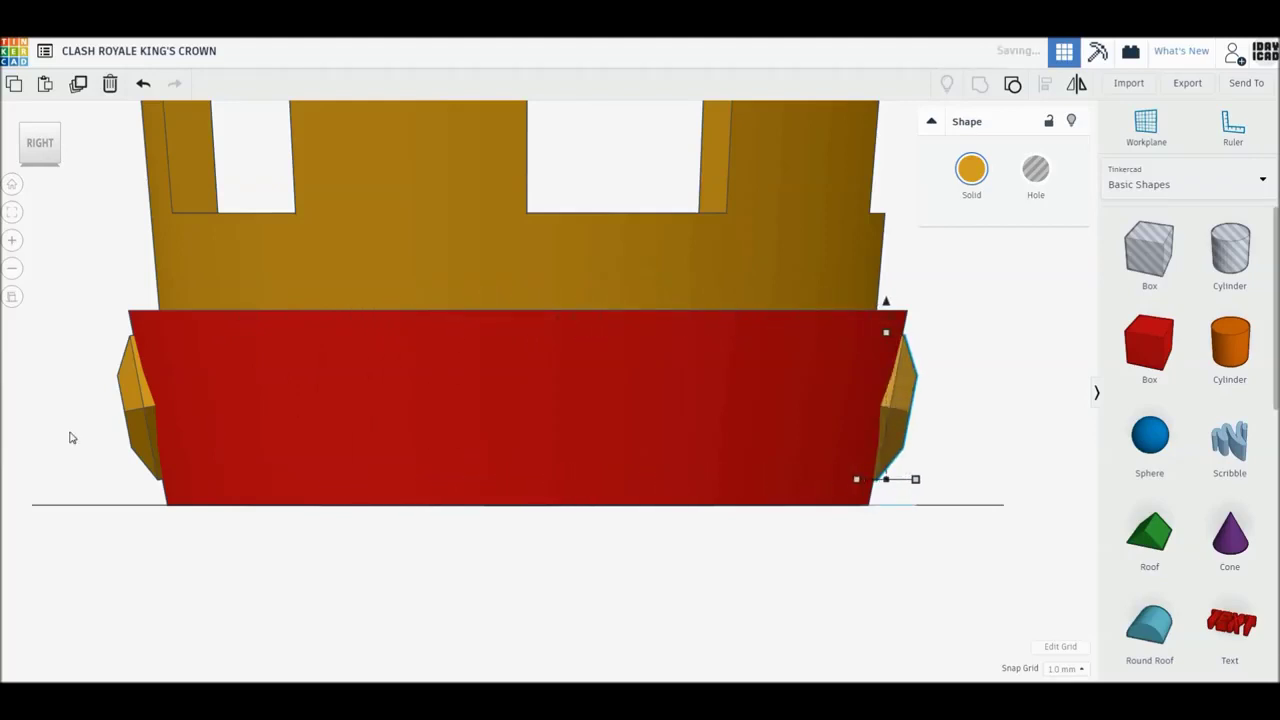
{"action": "left_click", "coordinate": [142, 403], "text": "shift"}
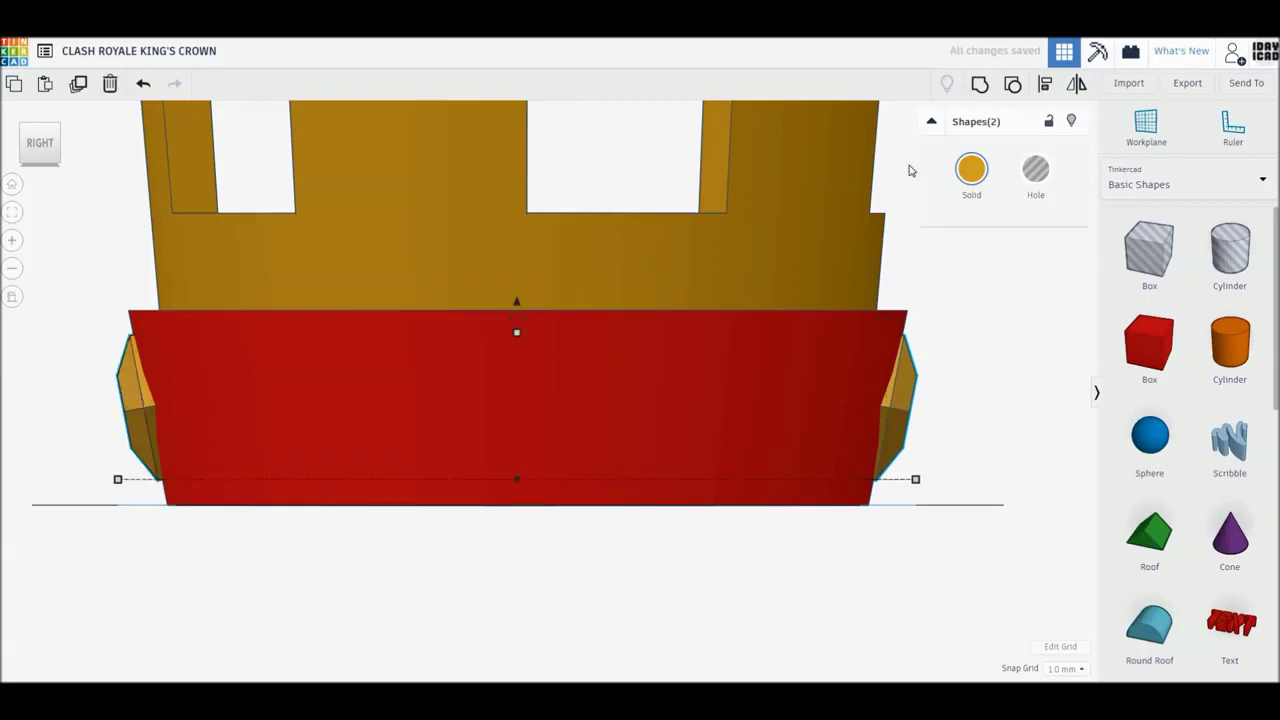
{"action": "left_click", "coordinate": [980, 86]}
{"action": "right_click_drag", "start_coordinate": [502, 359], "coordinate": [551, 428]}
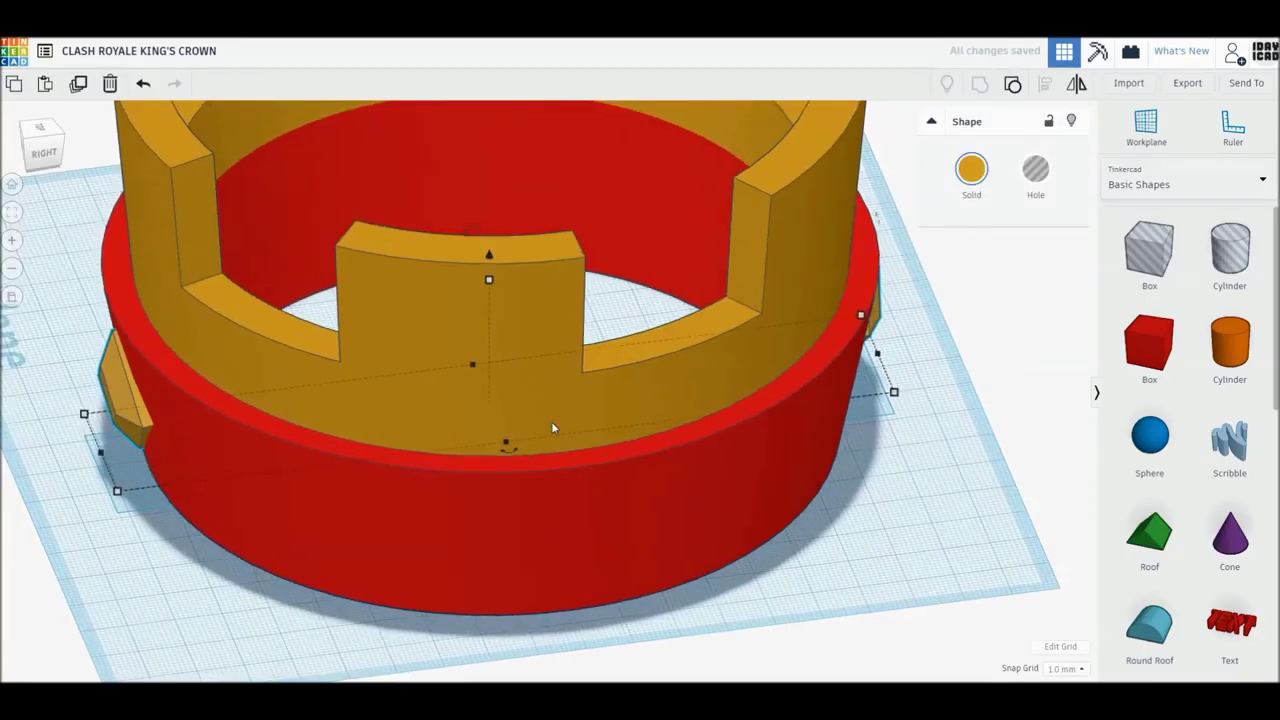
Align the red band and gold crown so they are centred on each other.
{"action": "key", "text": "ctrl+a"}
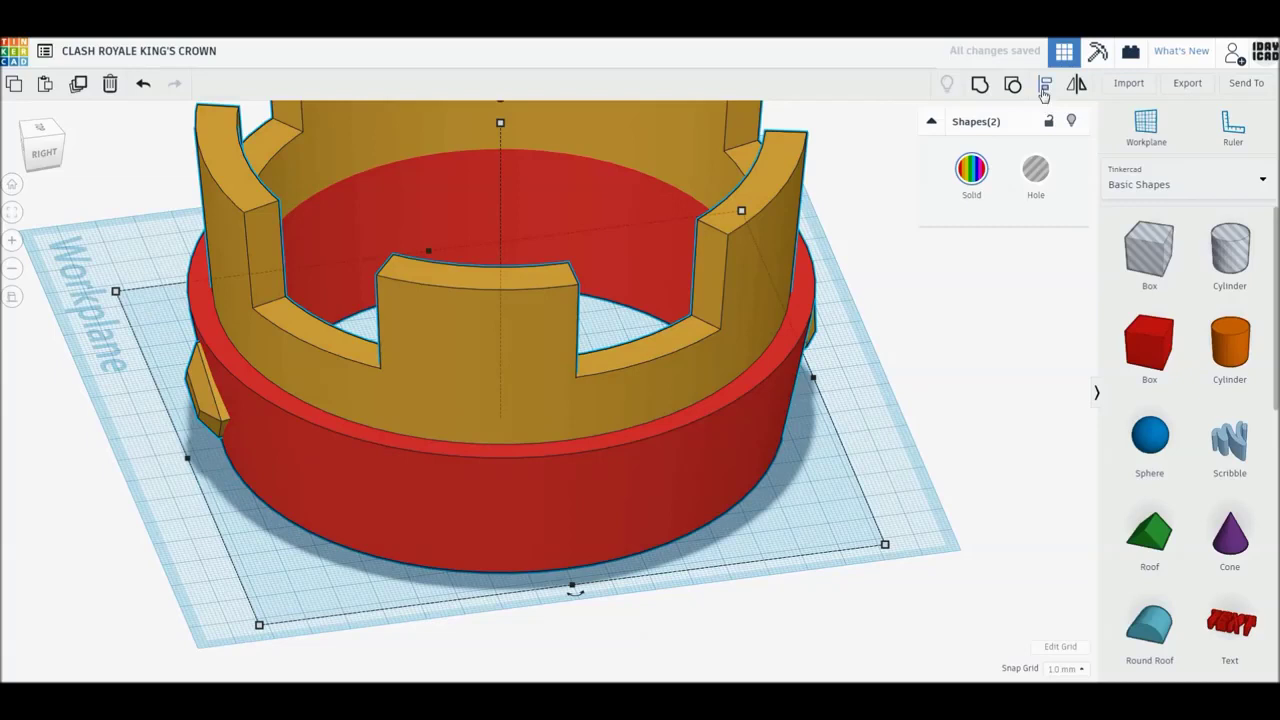
{"action": "left_click", "coordinate": [1044, 86]}
{"action": "left_click", "coordinate": [674, 620]}
Duplicate the side gems and rotate the copy 90° onto the band's front.
{"action": "left_click", "coordinate": [216, 424]}
{"action": "left_click", "coordinate": [78, 86]}
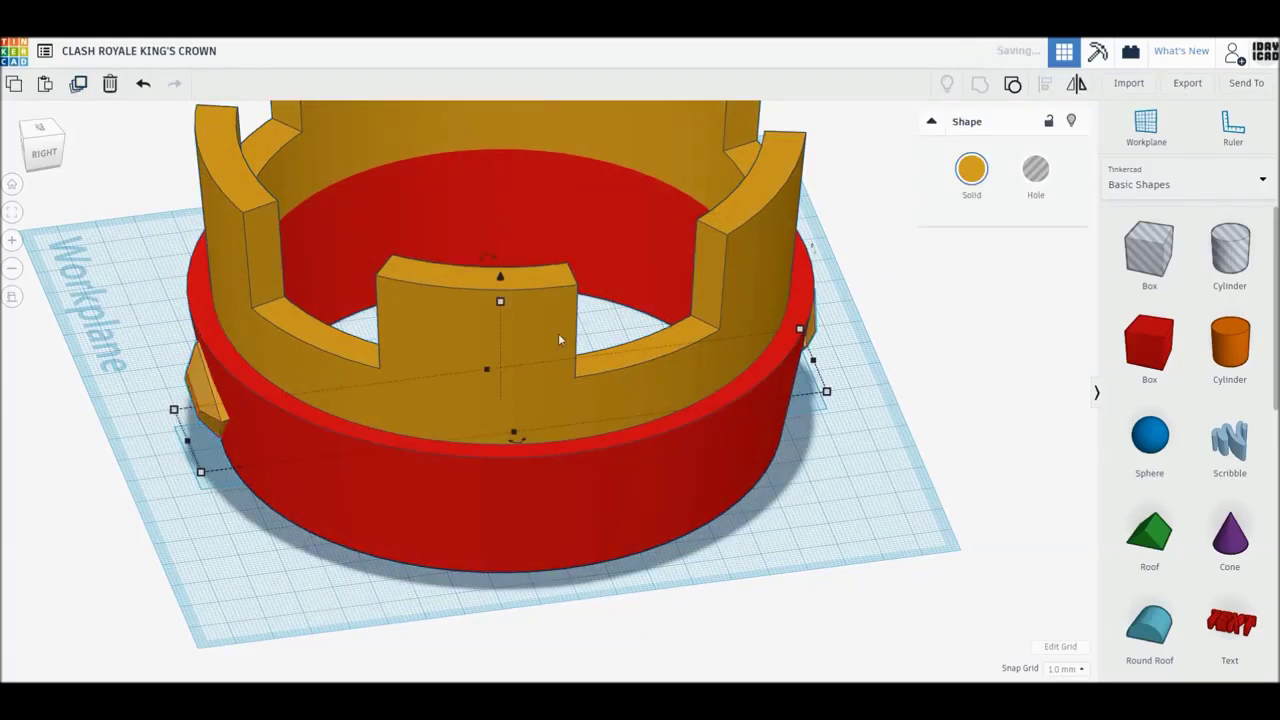
{"action": "left_click_drag", "start_coordinate": [515, 440], "coordinate": [605, 405]}
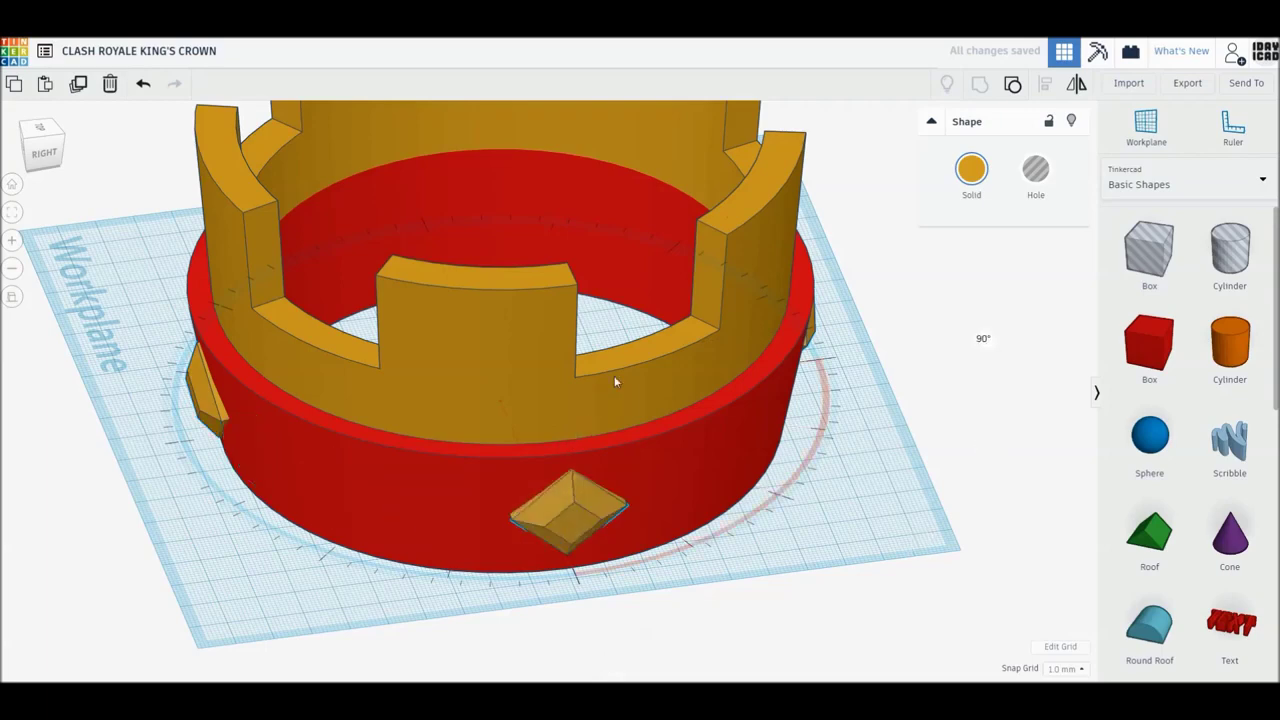
{"action": "key", "text": "ctrl+a"}
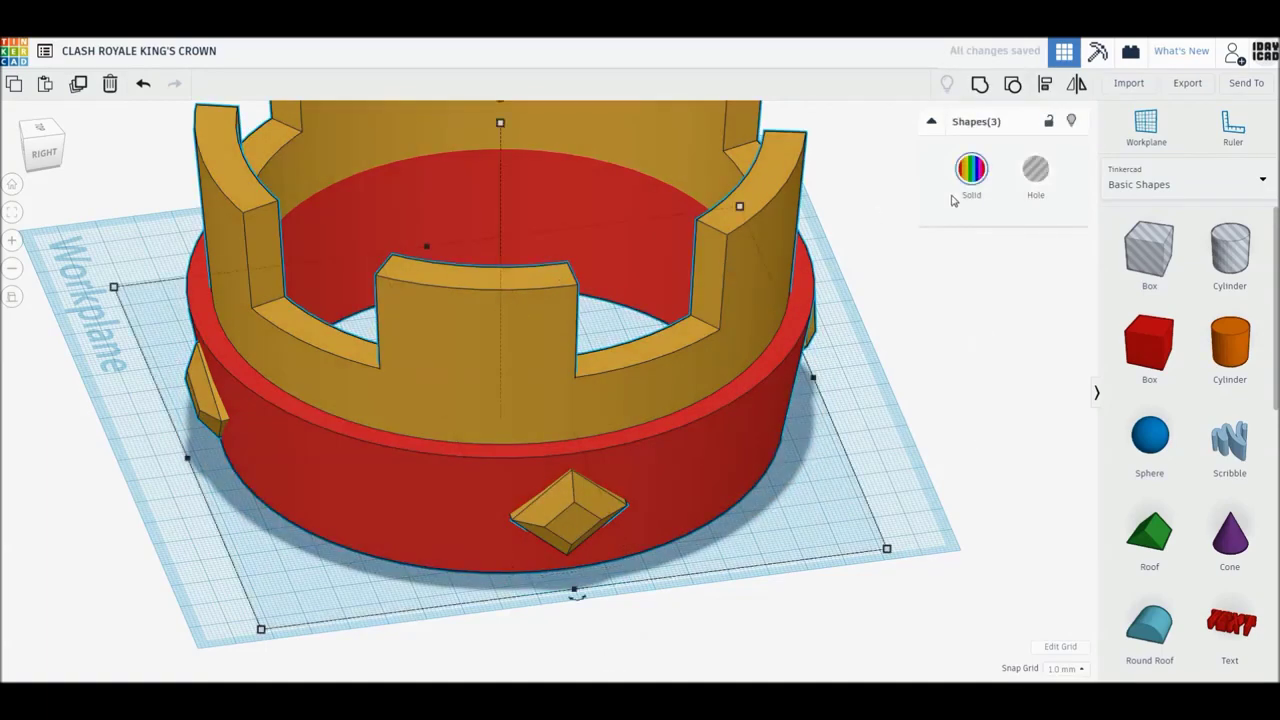
{"action": "left_click", "coordinate": [873, 439]}
Ungroup the crown, regroup all ten parts, and tick Multicolor to keep the red and gold.
{"action": "key", "text": "ctrl+a"}
{"action": "left_click", "coordinate": [1012, 84]}
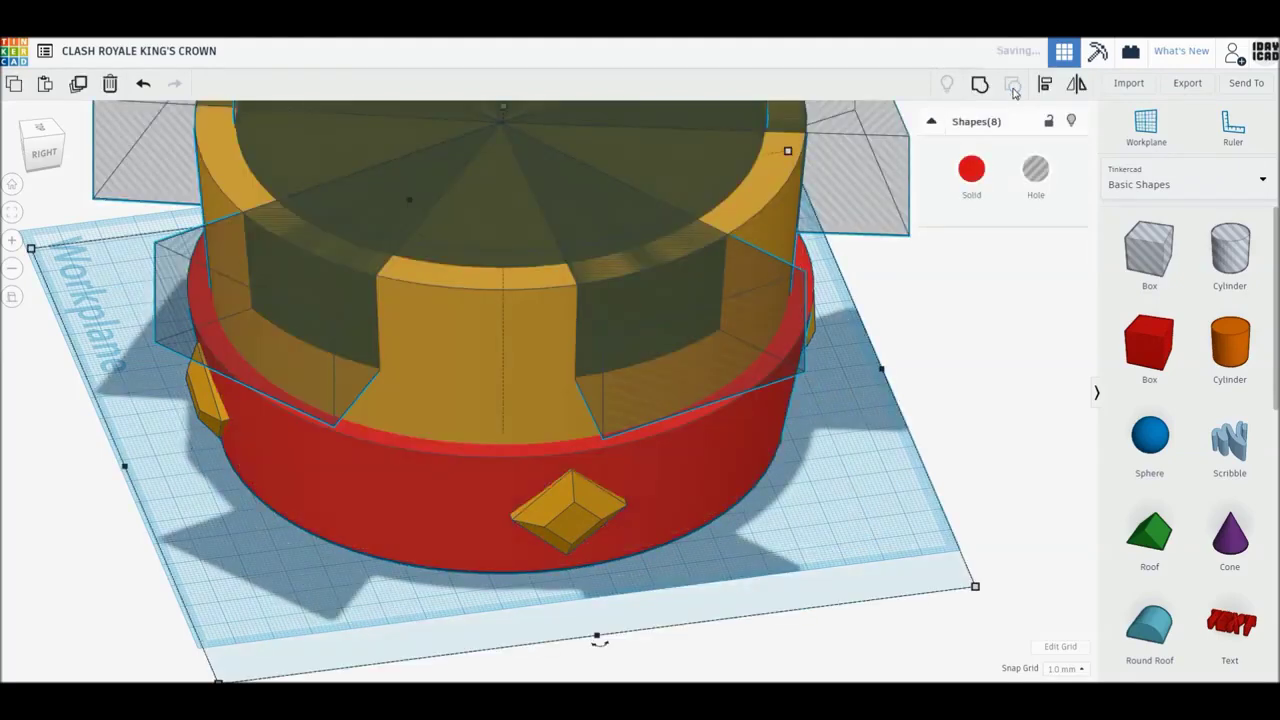
{"action": "left_click", "coordinate": [971, 274]}
{"action": "key", "text": "ctrl+a"}
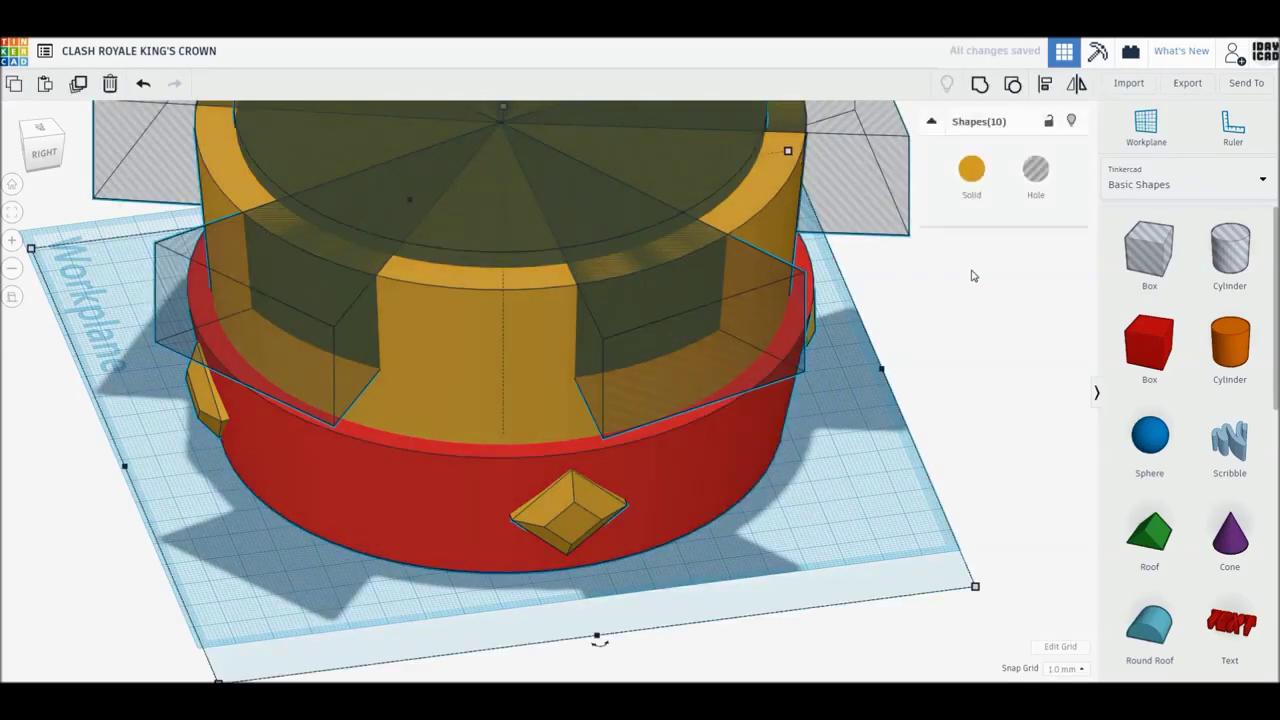
{"action": "left_click", "coordinate": [980, 86]}
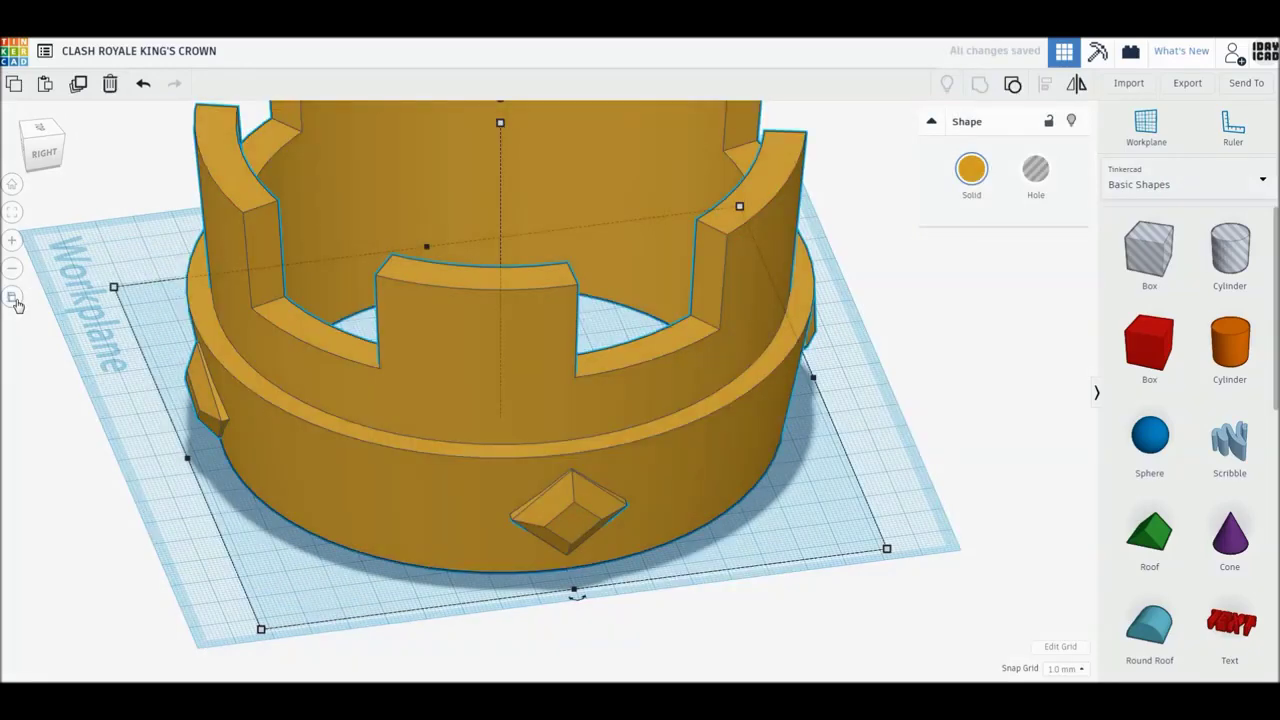
{"action": "left_click", "coordinate": [16, 304]}
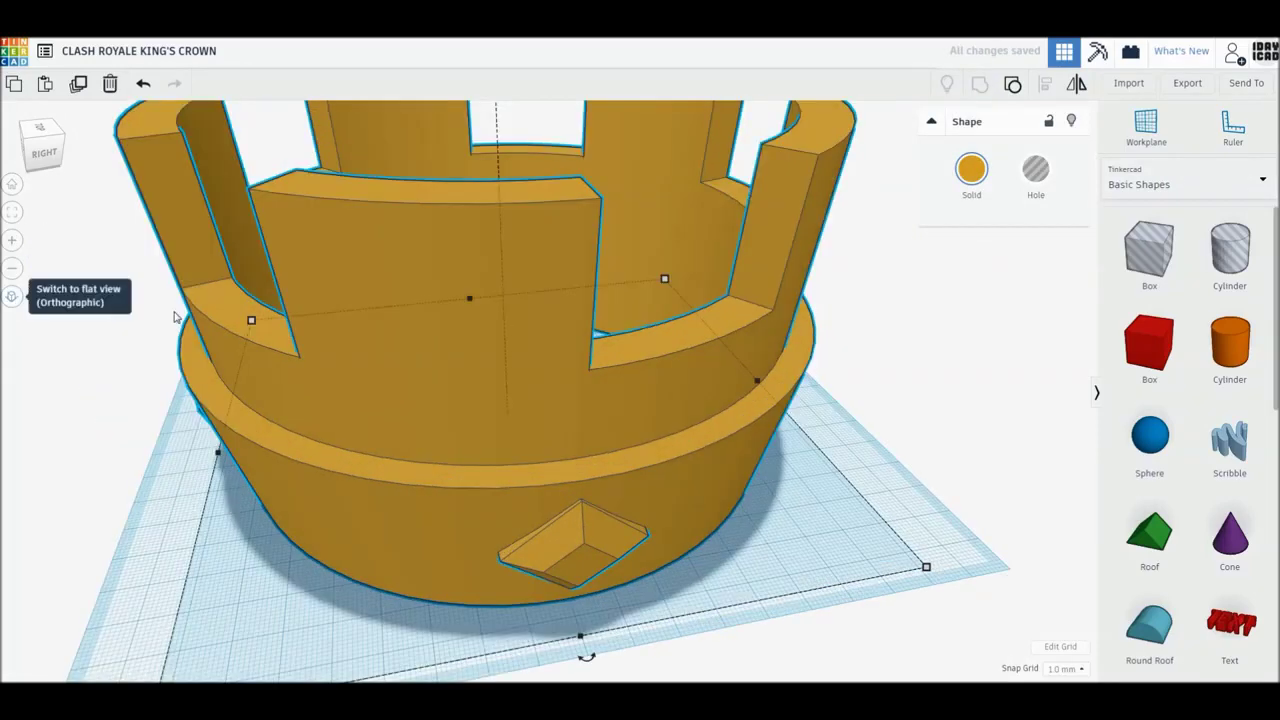
{"action": "left_click", "coordinate": [975, 172]}
{"action": "left_click", "coordinate": [976, 353]}
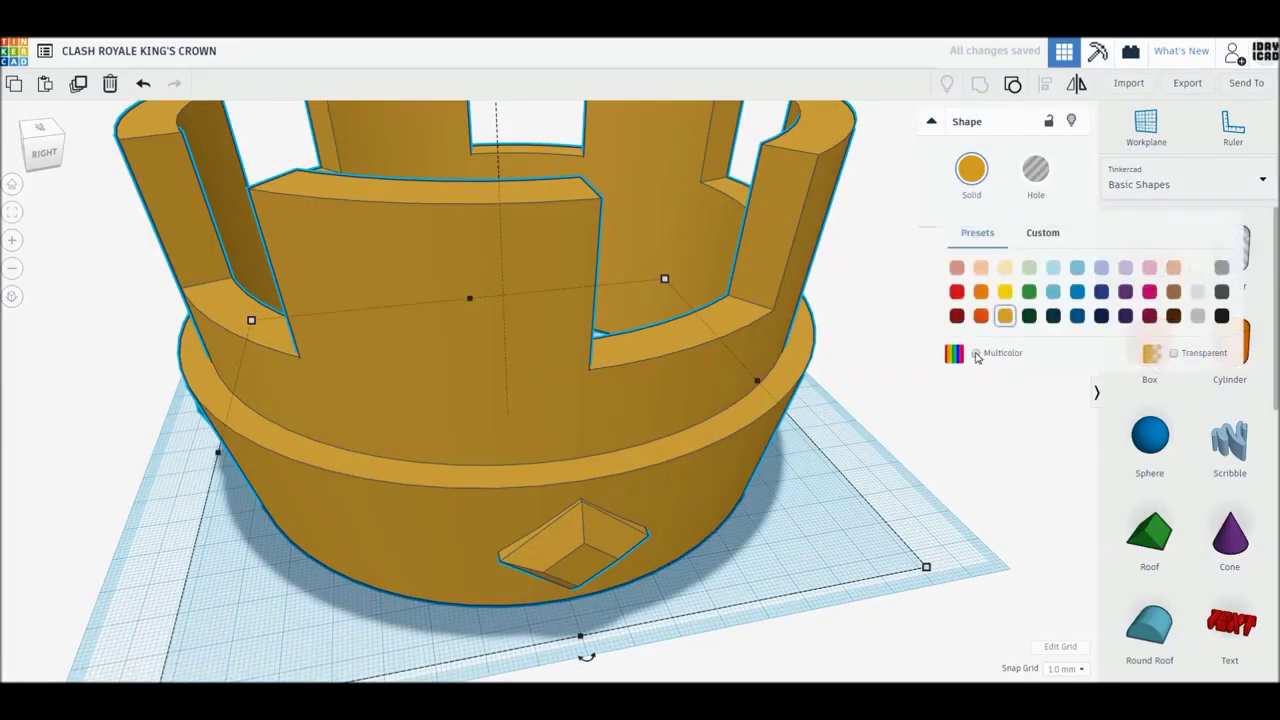
{"action": "left_click", "coordinate": [11, 186]}
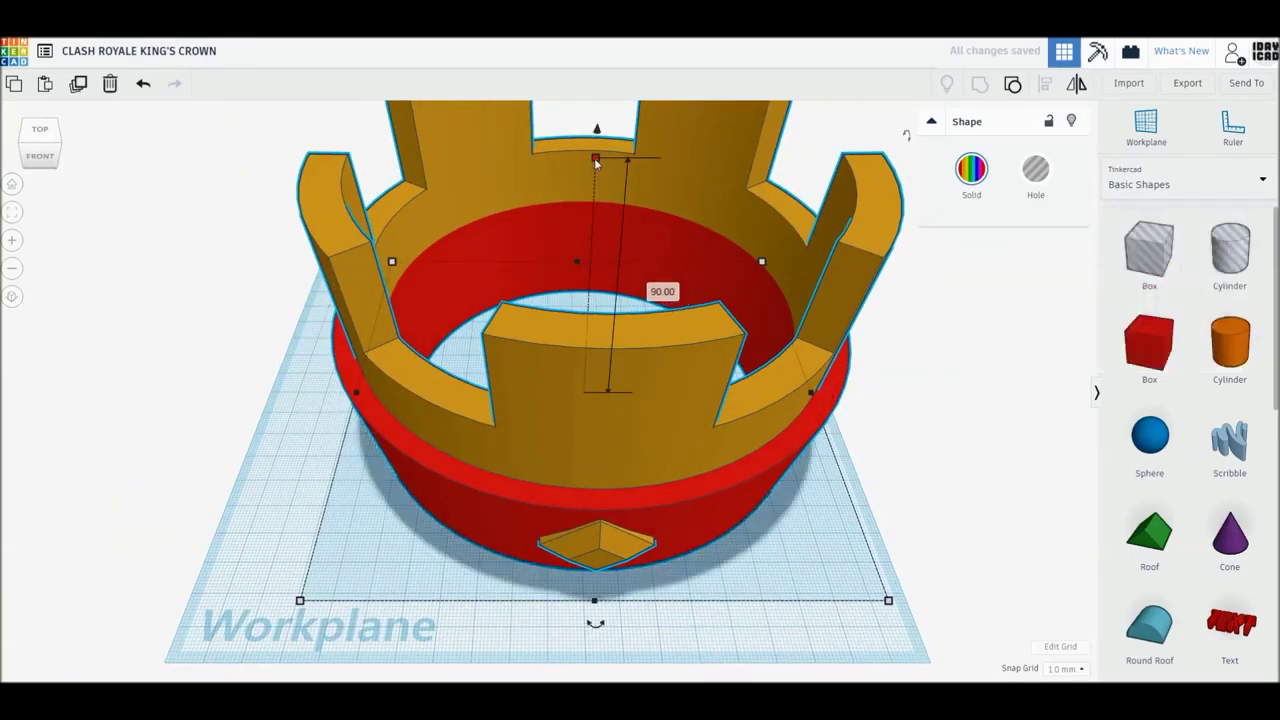
Scale the crown down to 70 by 70 mm.
{"action": "left_click_drag", "start_coordinate": [595, 162], "coordinate": [594, 195], "text": "shift"}
{"action": "left_click_drag", "start_coordinate": [835, 565], "coordinate": [766, 517], "text": "shift"}
{"action": "type", "text": "80"}
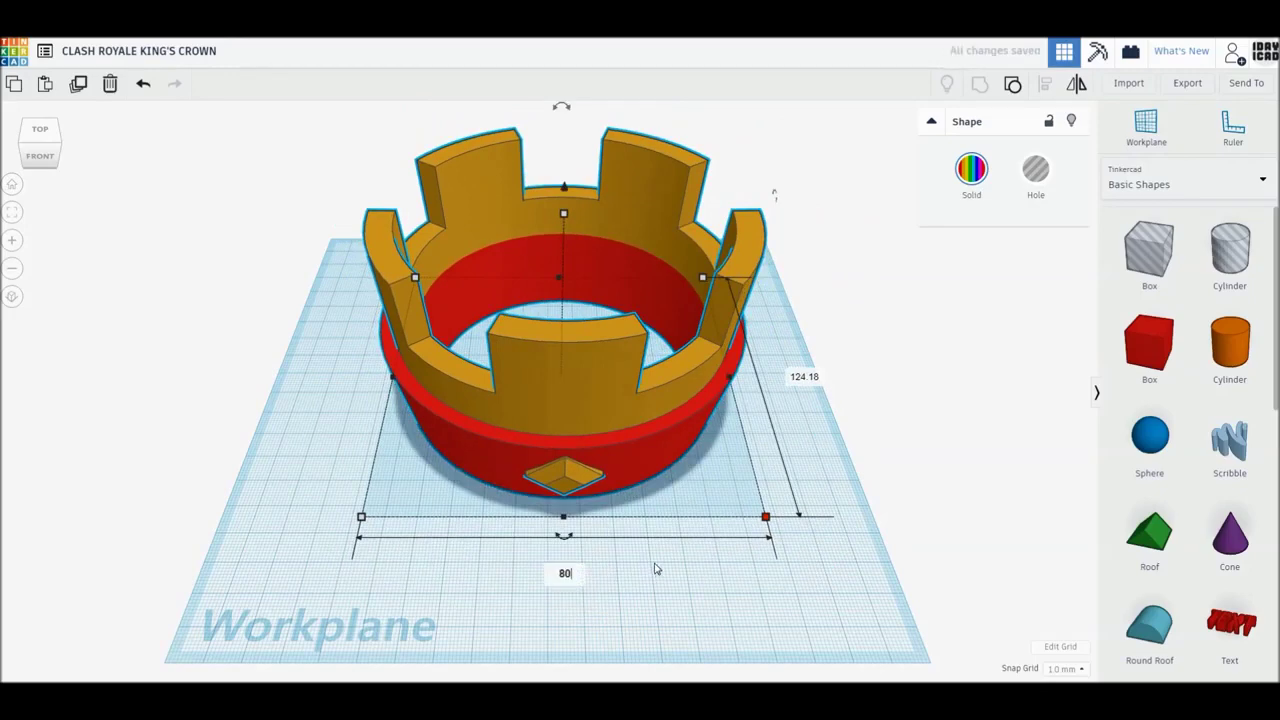
{"action": "key", "text": "Return"}
{"action": "left_click", "coordinate": [498, 460]}
{"action": "type", "text": "70"}
{"action": "key", "text": "Return"}
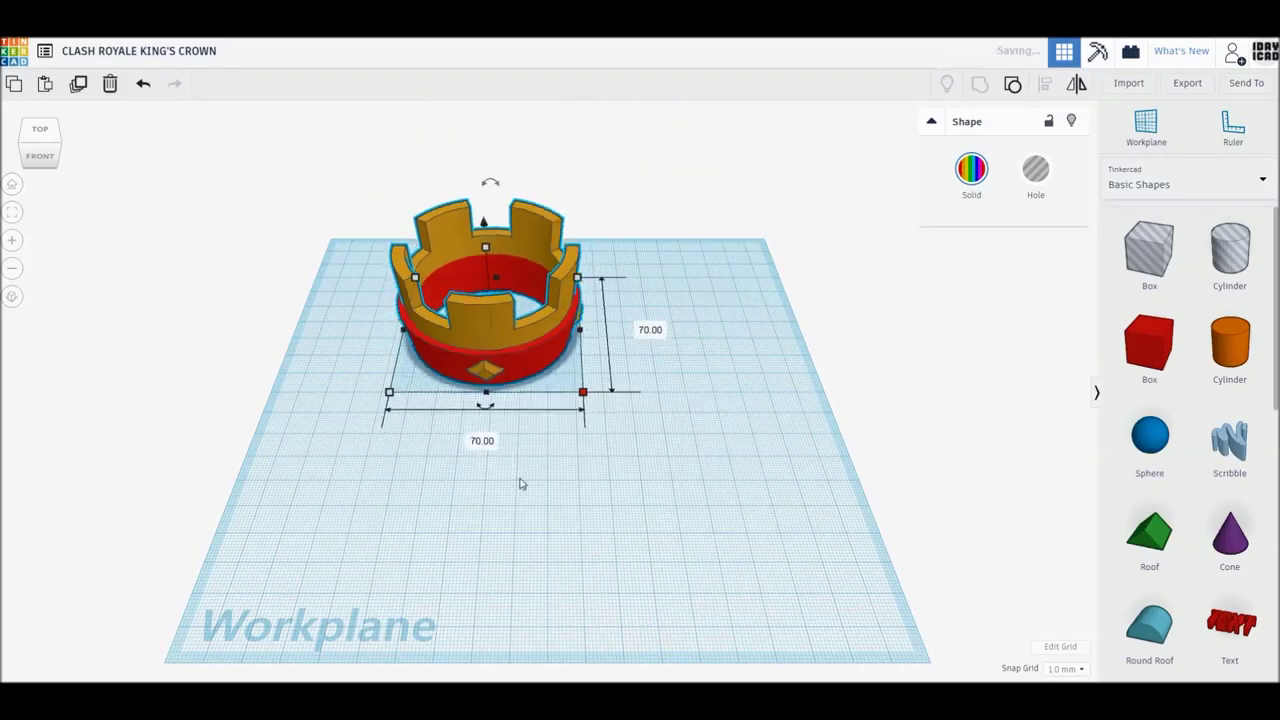
Turn the crown slightly and move it toward the back-left of the workplane.
{"action": "scroll", "coordinate": [512, 420], "scroll_direction": "up", "scroll_amount": 2}
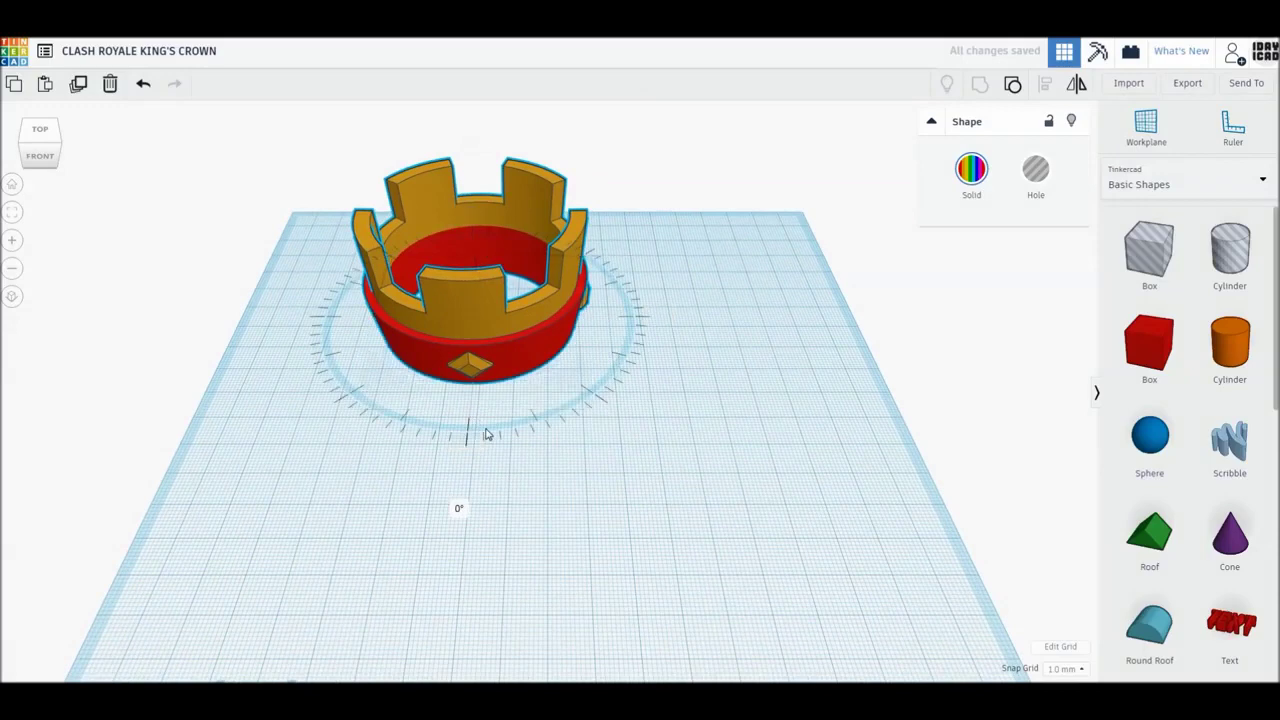
{"action": "left_click_drag", "start_coordinate": [470, 406], "coordinate": [555, 480]}
{"action": "left_click_drag", "start_coordinate": [497, 358], "coordinate": [440, 388]}
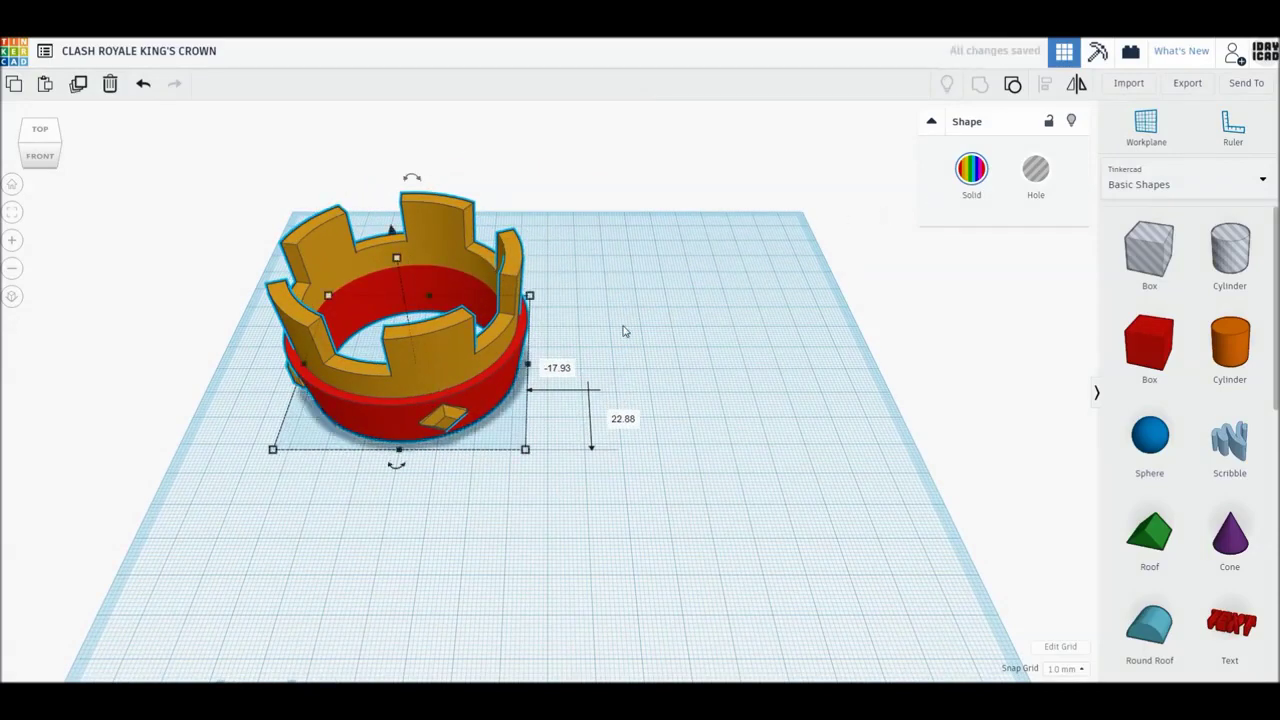
Duplicate the crown and place the copy to the right of the original.
{"action": "left_click", "coordinate": [78, 84]}
{"action": "left_click_drag", "start_coordinate": [438, 360], "coordinate": [746, 360]}
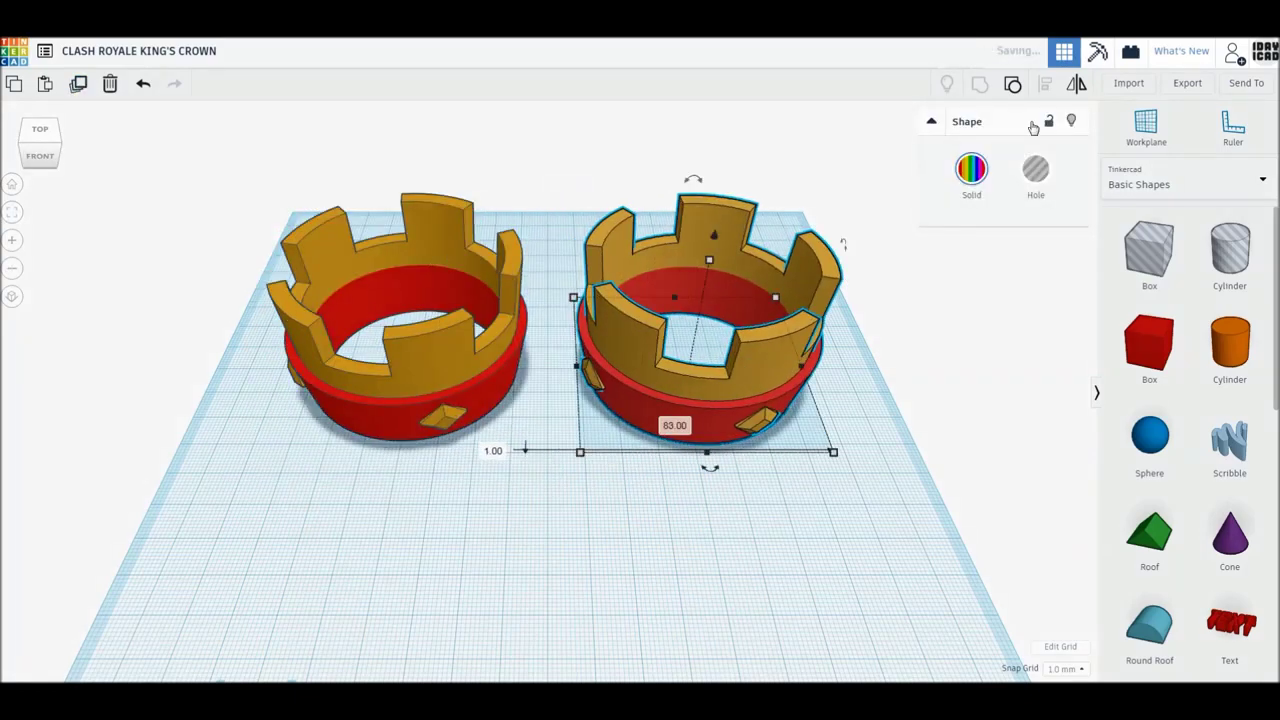
{"action": "left_click_drag", "start_coordinate": [709, 466], "coordinate": [722, 452]}
{"action": "left_click", "coordinate": [722, 450]}
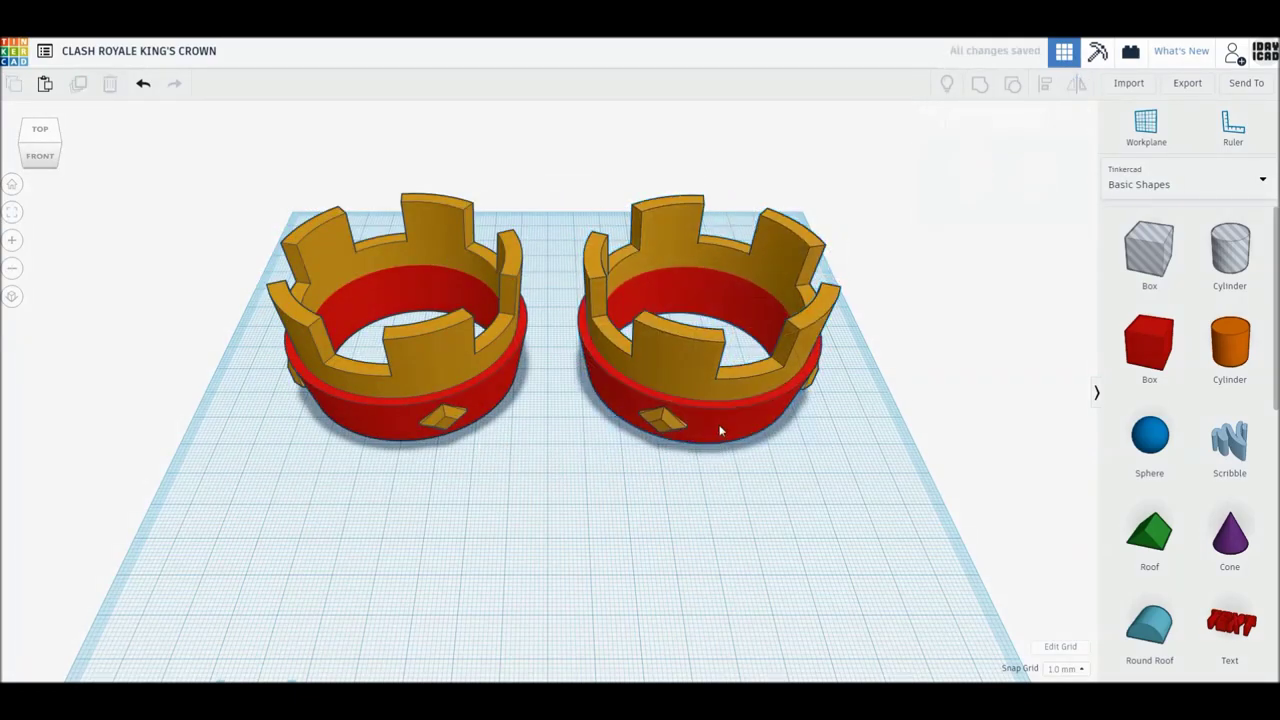
Ungroup the copy and recolour its band blue.
{"action": "key", "text": "ctrl+shift+g"}
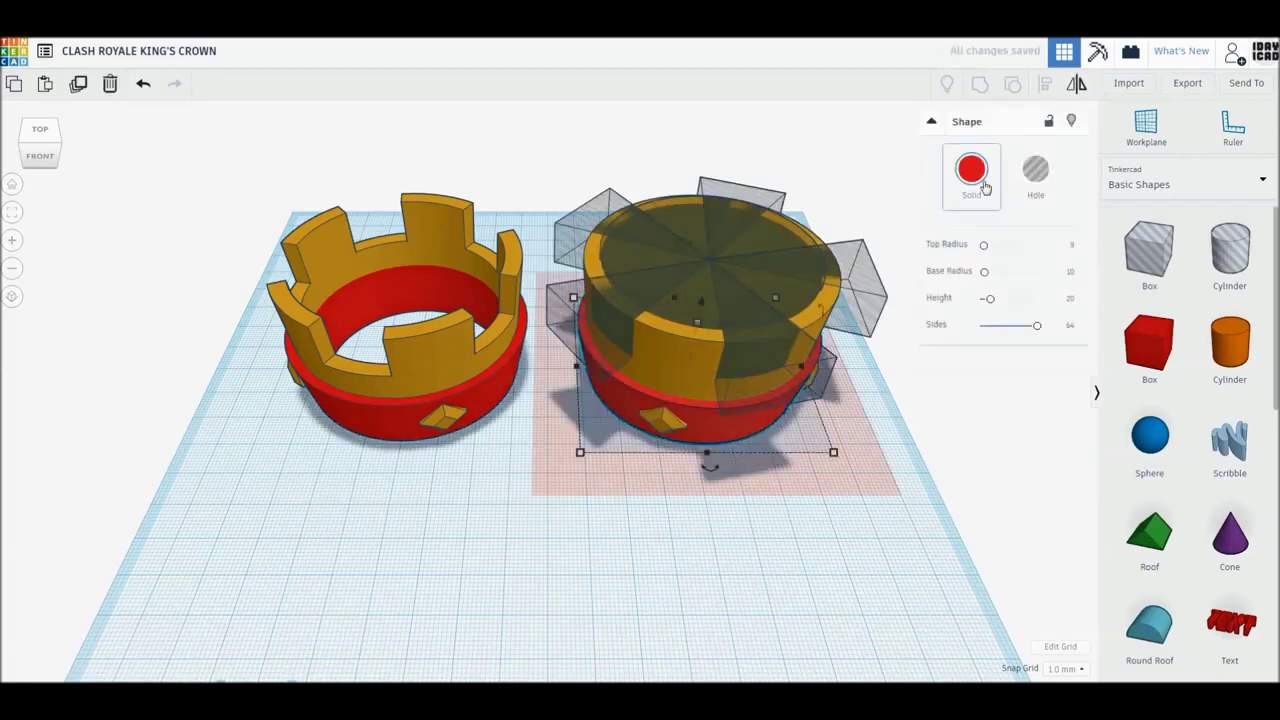
{"action": "left_click", "coordinate": [972, 172]}
{"action": "left_click", "coordinate": [1077, 292]}
{"action": "left_click", "coordinate": [920, 496]}
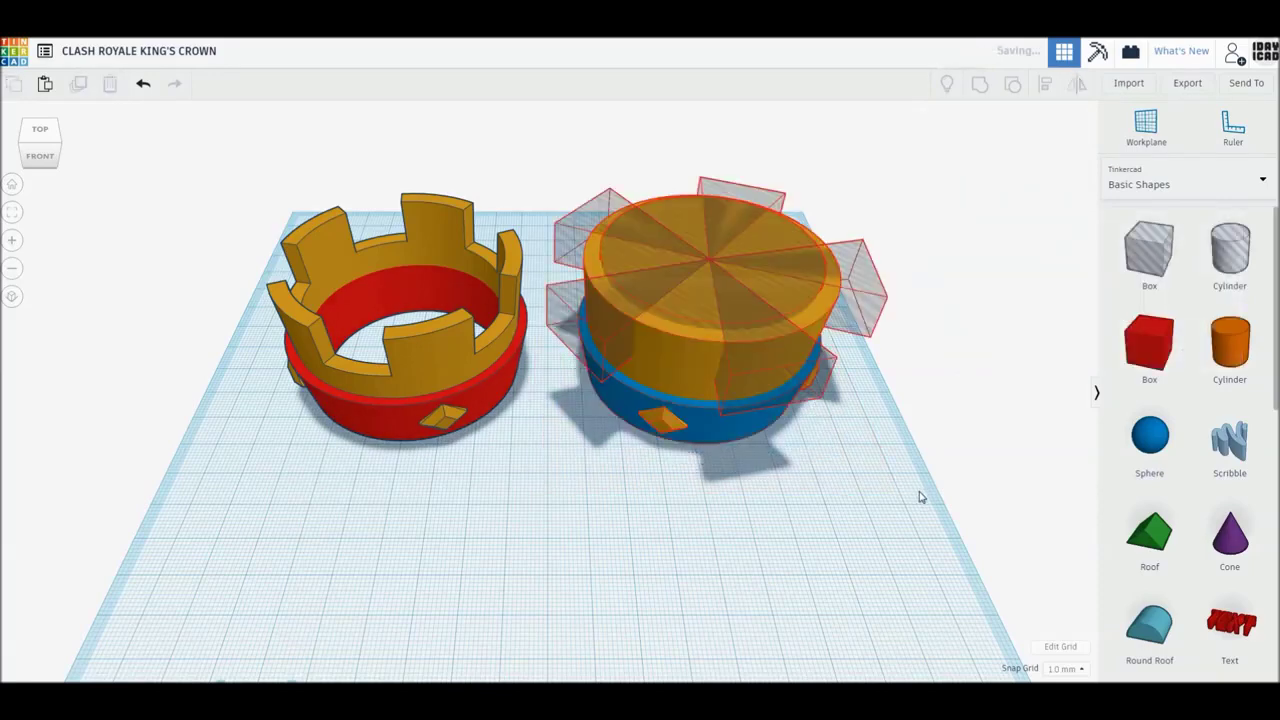
Move both crowns forward so they line up on the workplane.
{"action": "left_click_drag", "start_coordinate": [708, 437], "coordinate": [702, 474]}
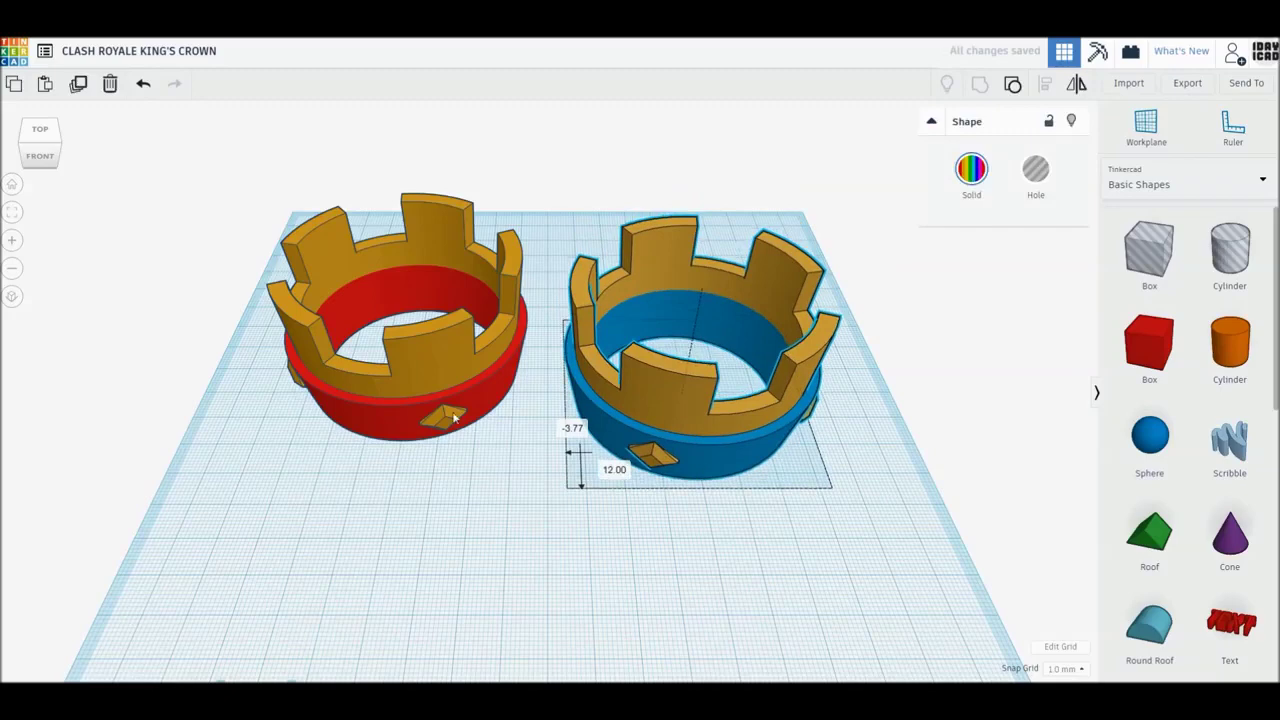
{"action": "left_click_drag", "start_coordinate": [453, 418], "coordinate": [446, 422]}
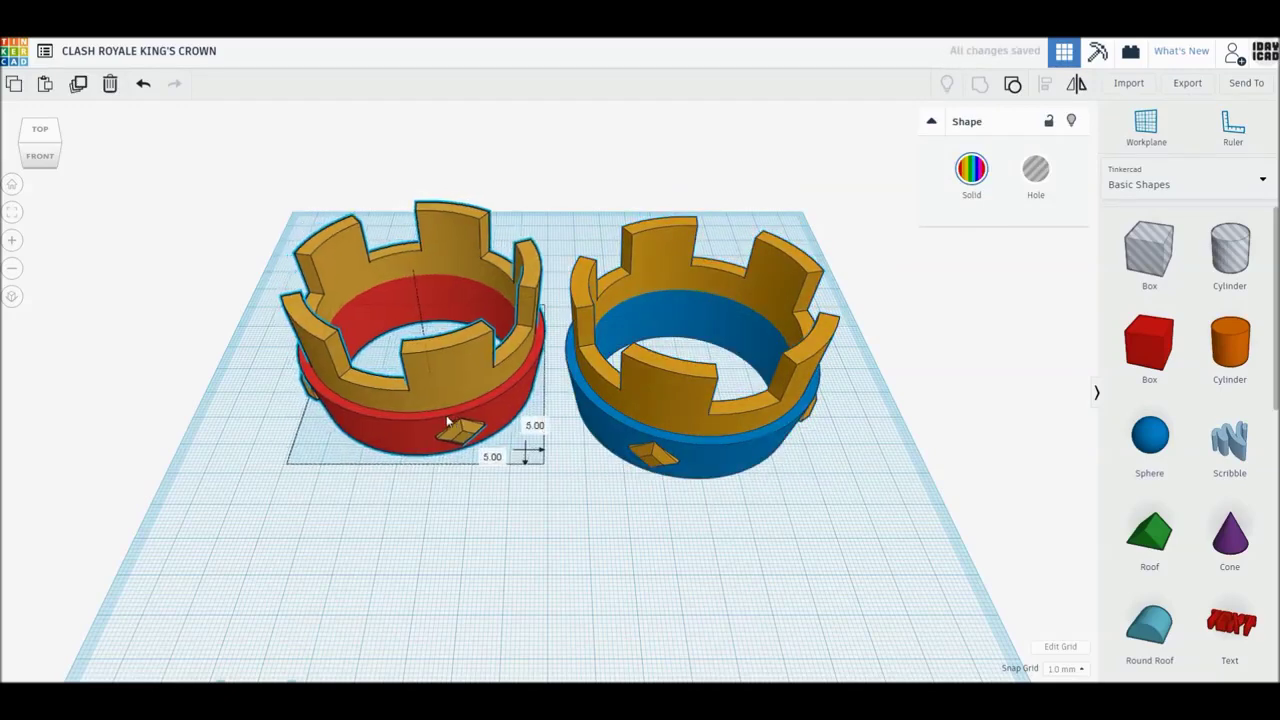
{"action": "left_click", "coordinate": [549, 538]}
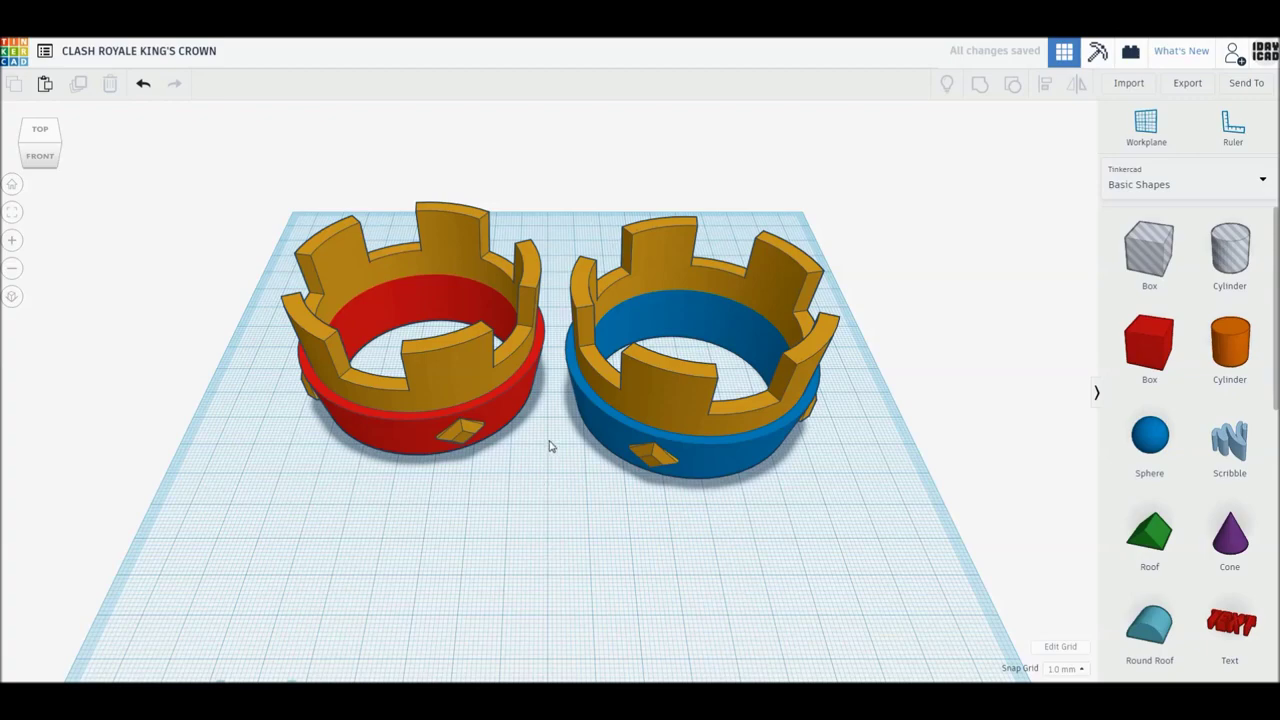
{"action": "middle_click_drag", "start_coordinate": [548, 446], "coordinate": [550, 537]}
{"action": "right_click_drag", "start_coordinate": [546, 567], "coordinate": [547, 512]}
{"action": "mouse_move", "coordinate": [546, 513]}
{"action": "middle_mouse_down"}
{"action": "mouse_move", "coordinate": [549, 560]}
{"action": "mouse_move", "coordinate": [549, 545]}
{"action": "middle_mouse_up"}
{"action": "scroll", "coordinate": [549, 555], "scroll_direction": "up", "scroll_amount": 3}
{"action": "right_click_drag", "start_coordinate": [549, 545], "coordinate": [548, 554]}
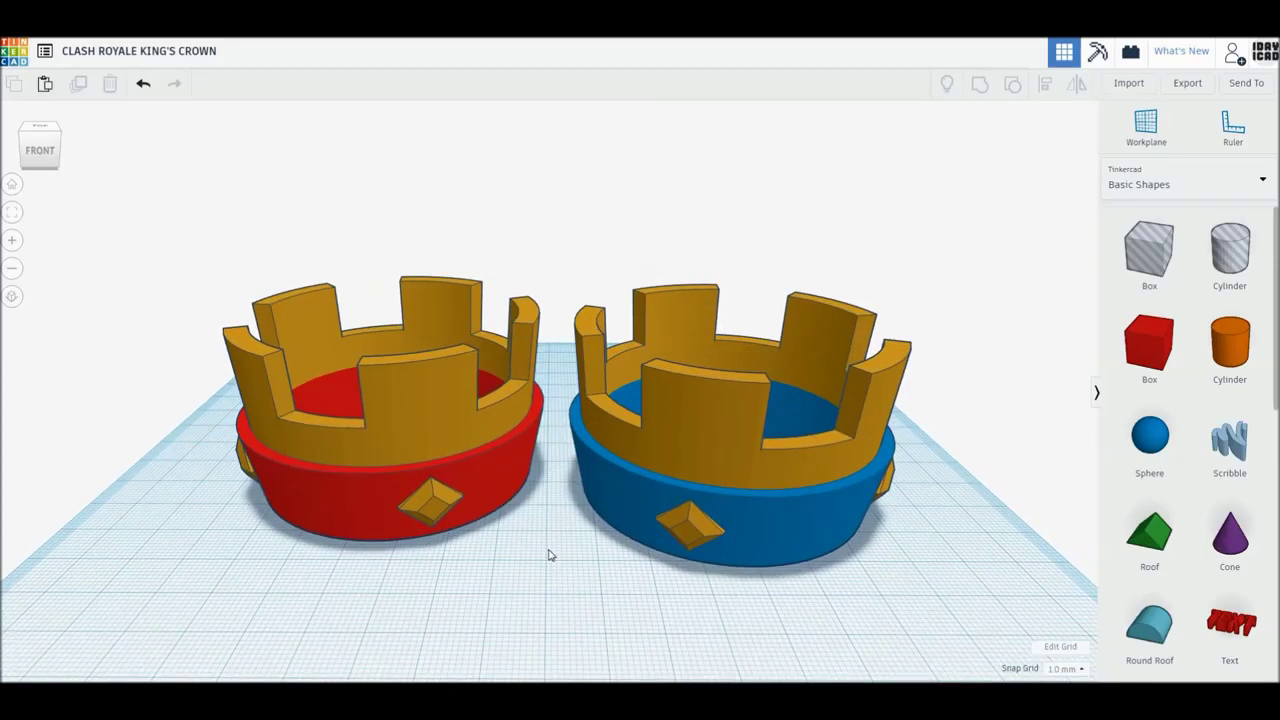
{"action": "right_click_drag", "start_coordinate": [548, 553], "coordinate": [549, 556]}
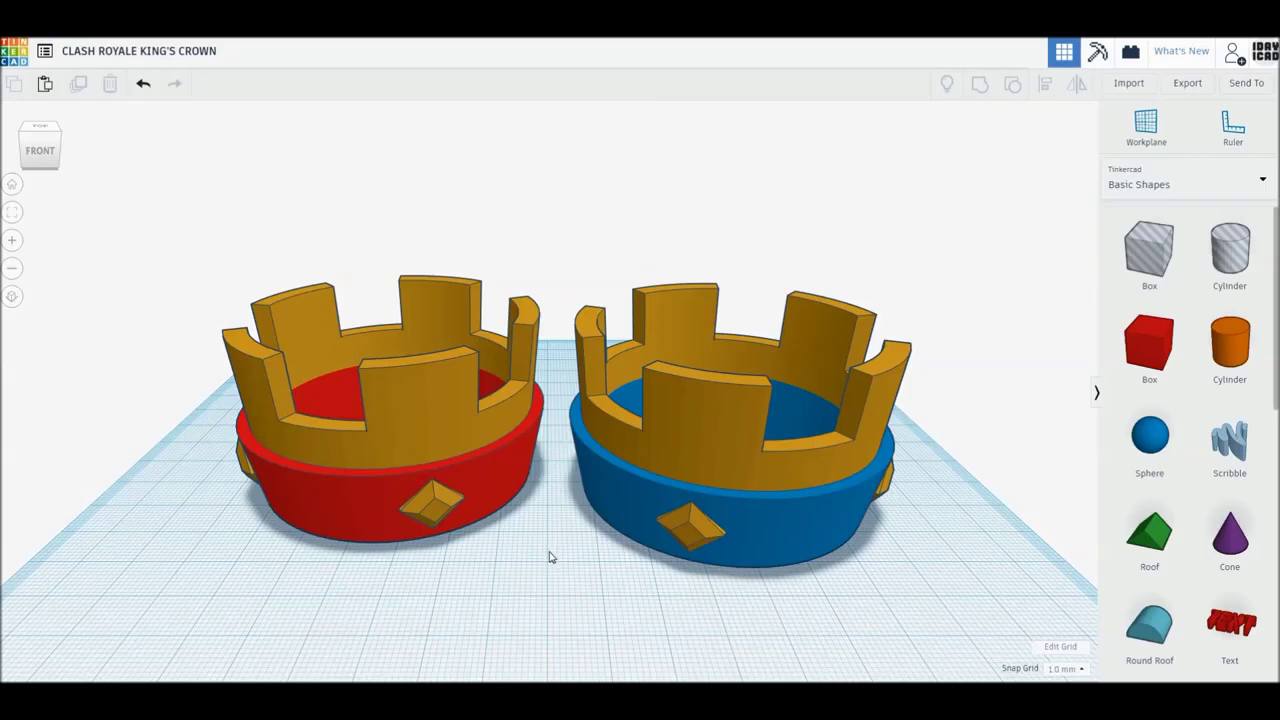
{"action": "mouse_move", "coordinate": [548, 569]}
{"action": "right_mouse_down"}
{"action": "mouse_move", "coordinate": [549, 552]}
{"action": "mouse_move", "coordinate": [546, 565]}
{"action": "right_mouse_up"}
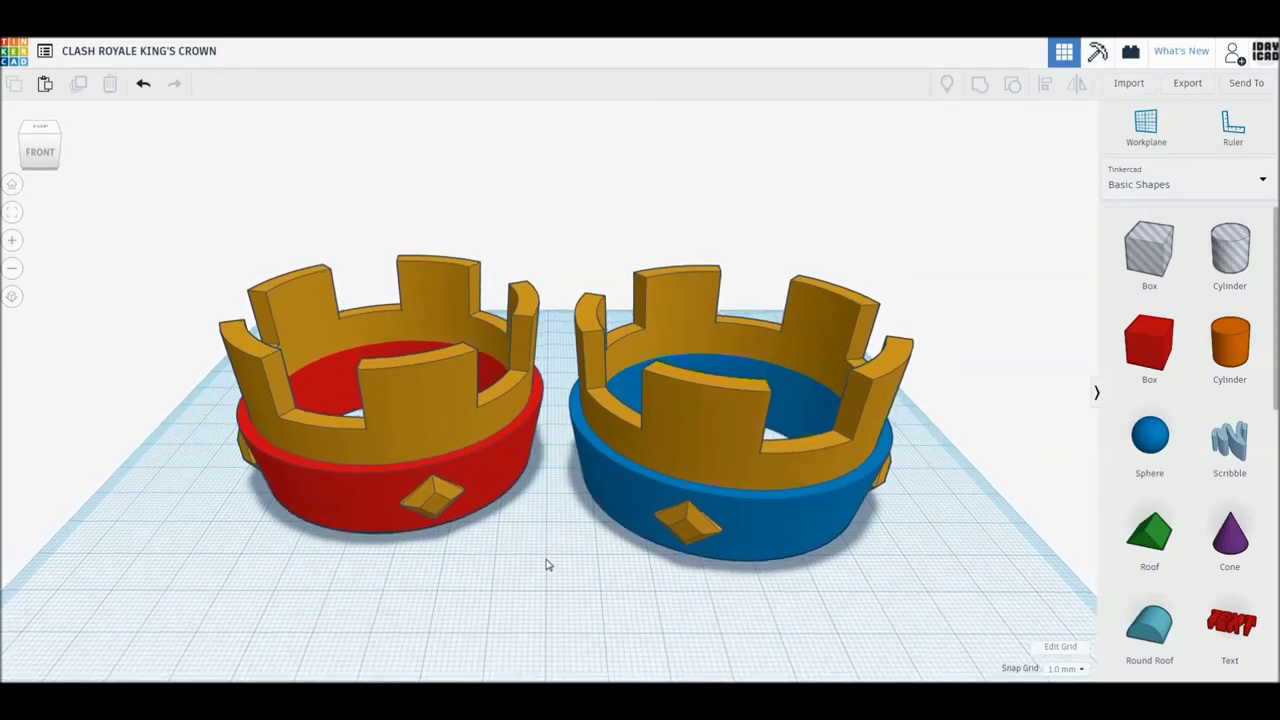